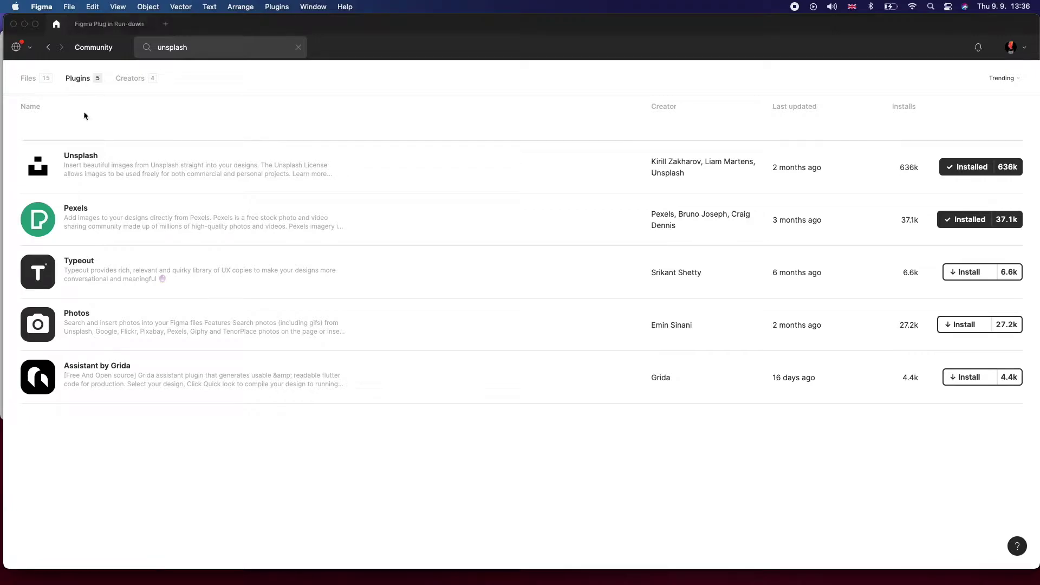
# - Open the installed Unsplash plugin's detail page from the 'unsplash' Community search results
pyautogui.click(94, 165)
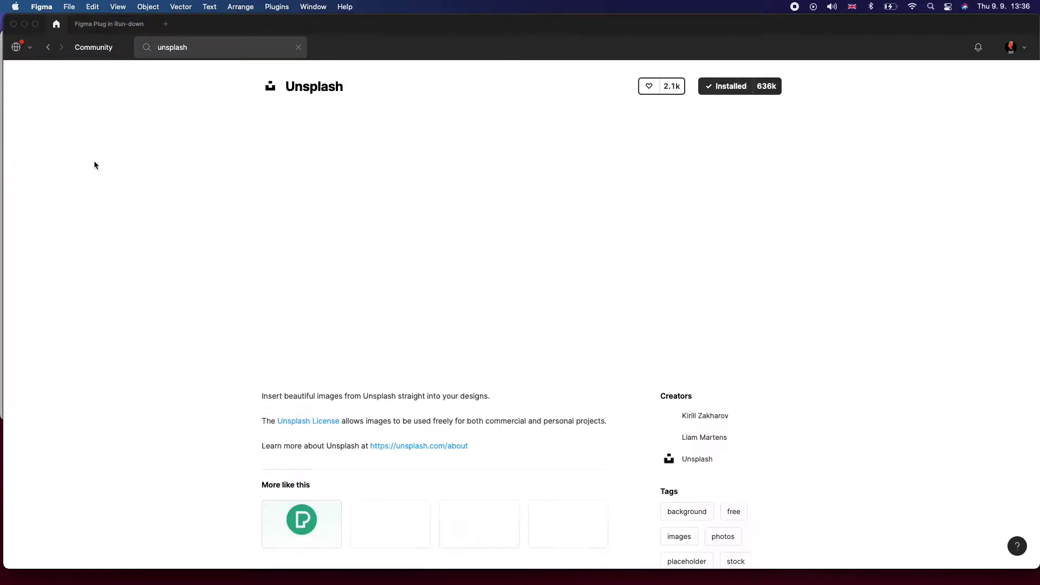
# - Return to the 'Figma Plug in Run-down' file and center on the About us placeholders
pyautogui.click(90, 24)
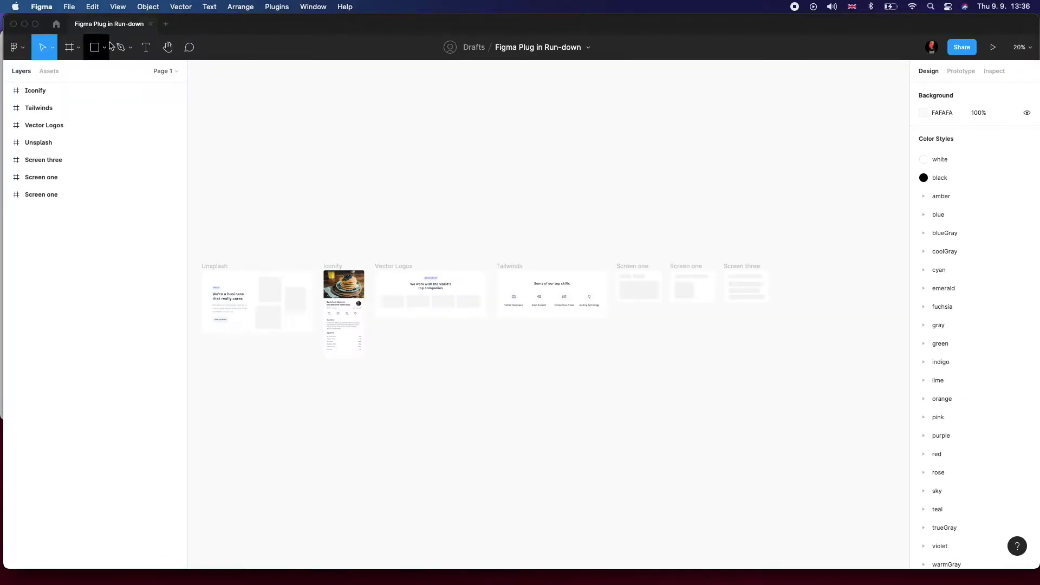
pyautogui.scroll(6, 197, 330)
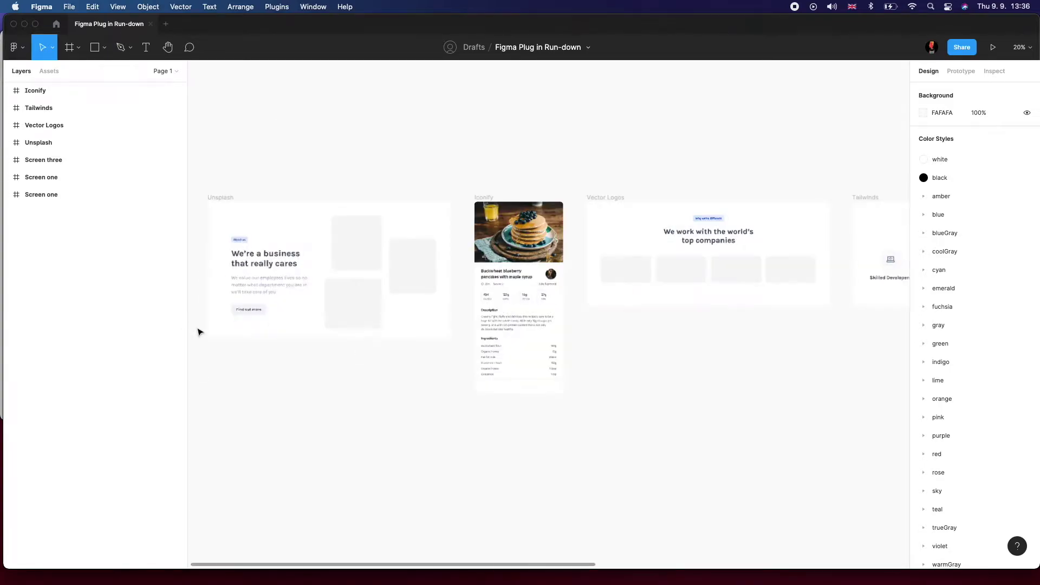
pyautogui.moveTo(362, 395); pyautogui.dragTo(393, 449)
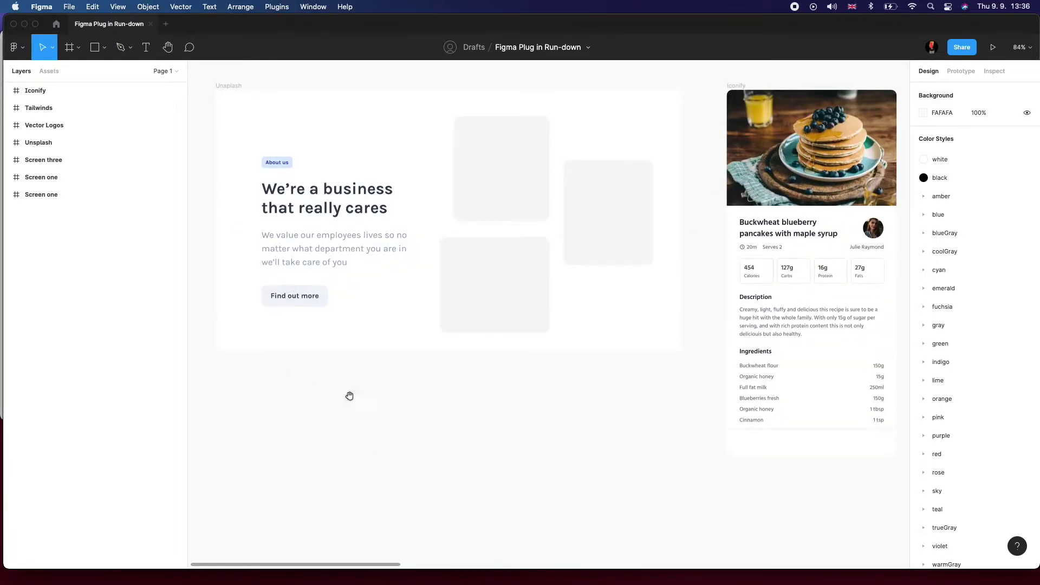
pyautogui.scroll(2, 429, 462)
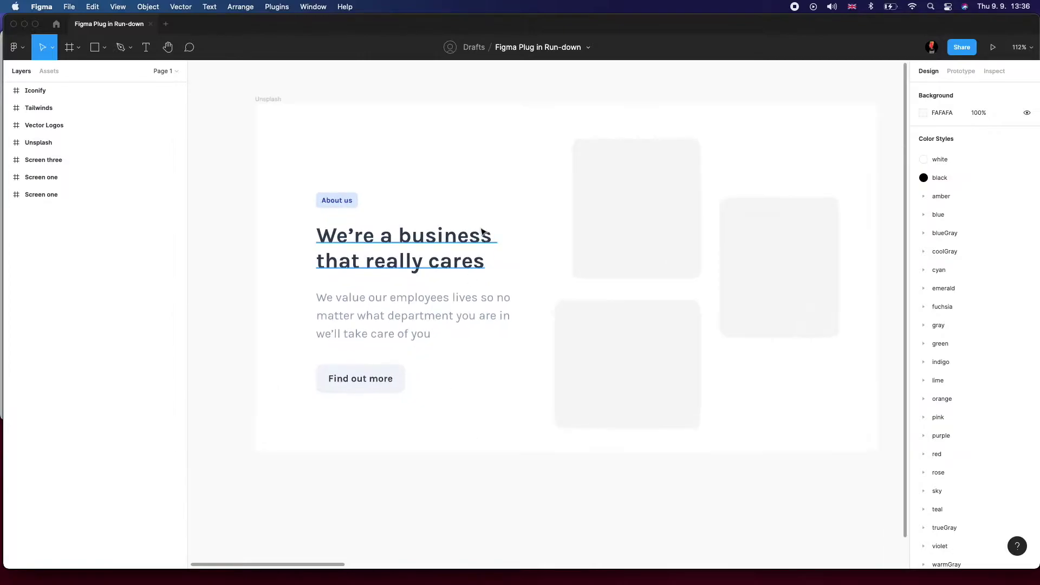
pyautogui.scroll(2, 434, 100)
pyautogui.scroll(1, 423, 93)
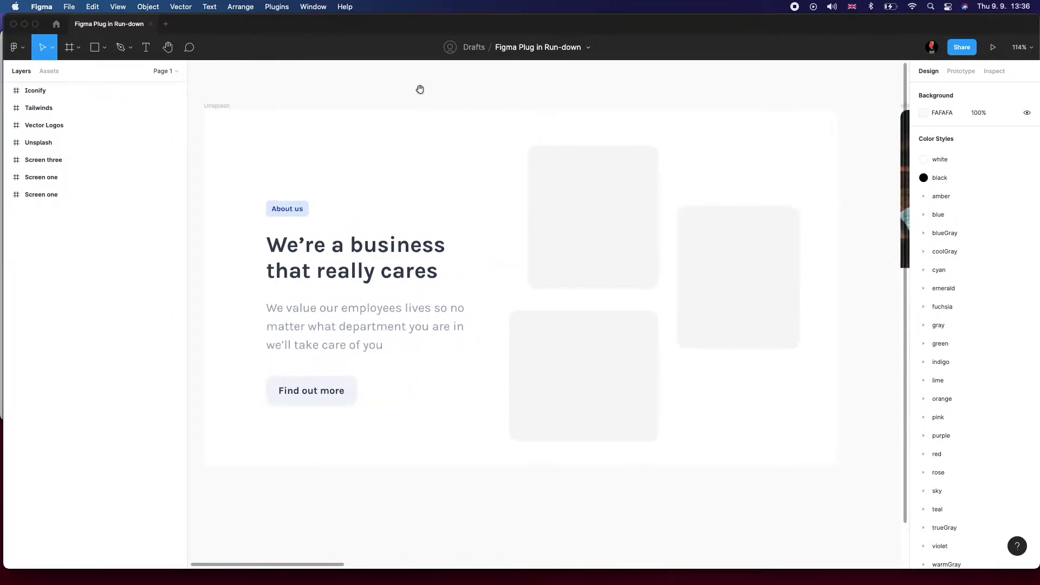
pyautogui.moveTo(365, 104); pyautogui.dragTo(392, 104)
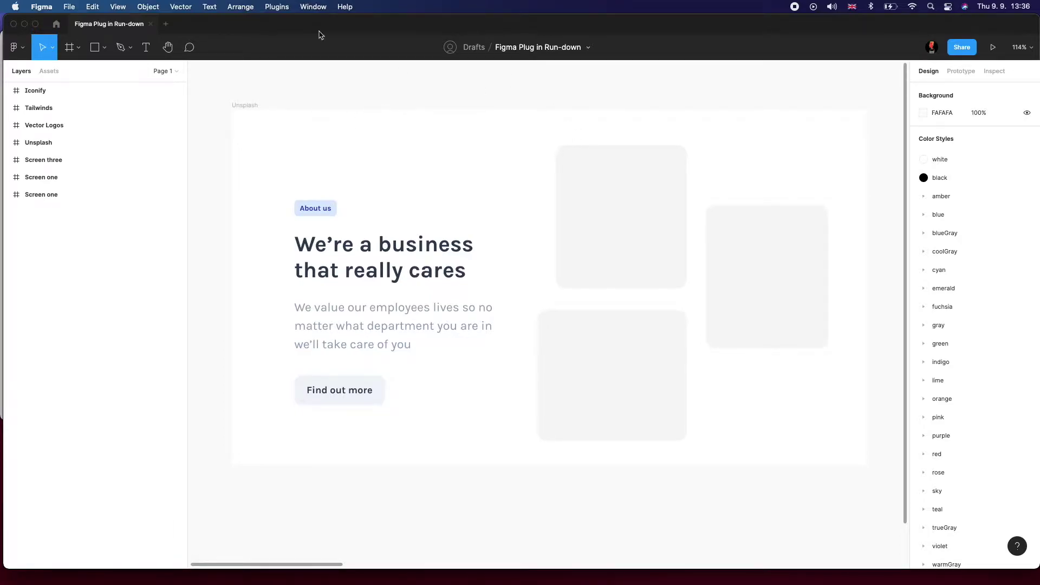
# - Launch the Unsplash plugin and select the three About us placeholder rectangles
pyautogui.click(276, 7)
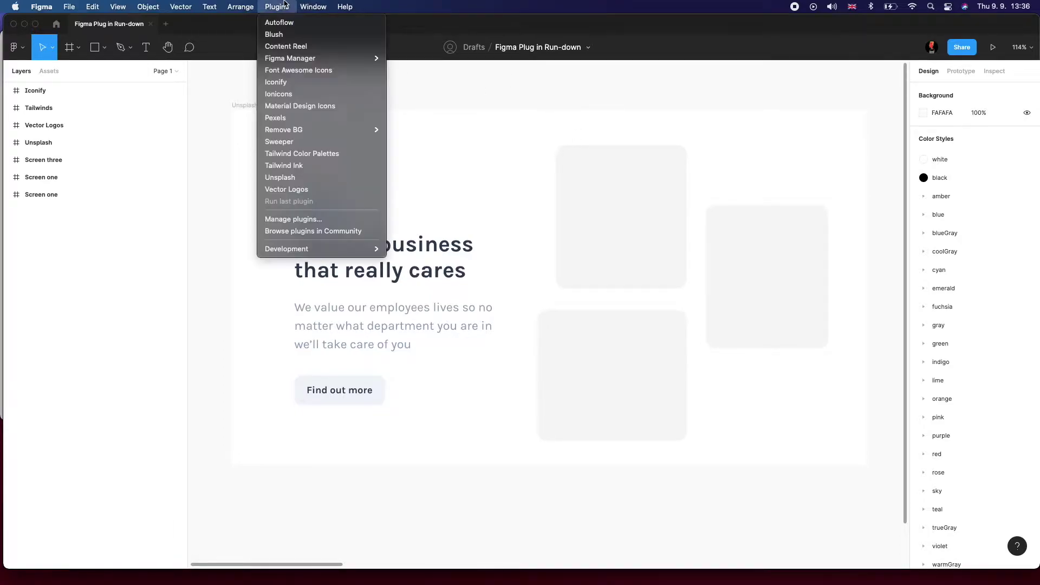
pyautogui.click(328, 179)
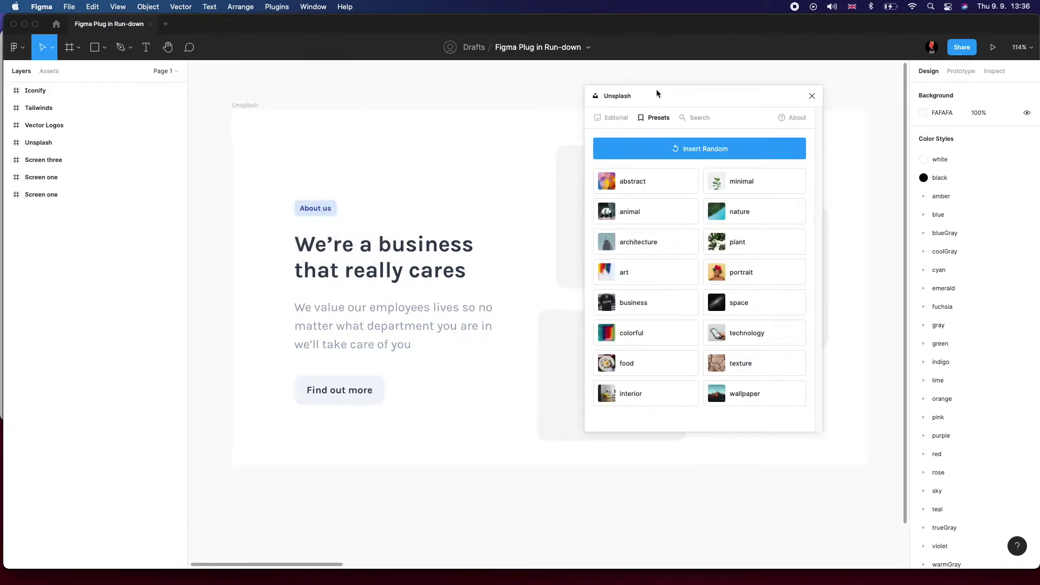
pyautogui.moveTo(659, 94); pyautogui.dragTo(117, 137)
pyautogui.click(587, 207)
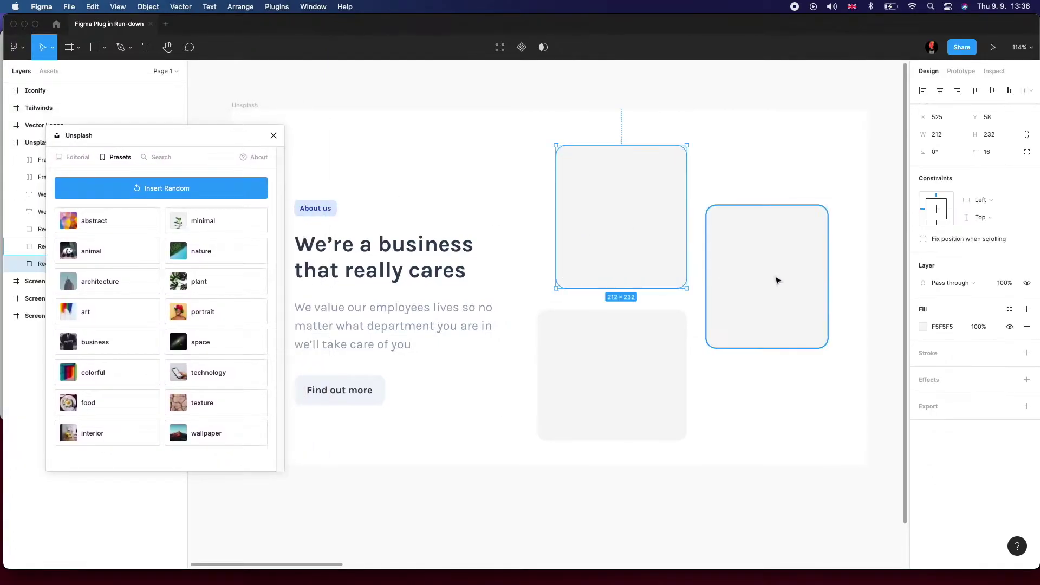
pyautogui.keyDown('shift'); pyautogui.click(778, 278); pyautogui.keyUp('shift')
pyautogui.keyDown('shift'); pyautogui.click(612, 436); pyautogui.keyUp('shift')
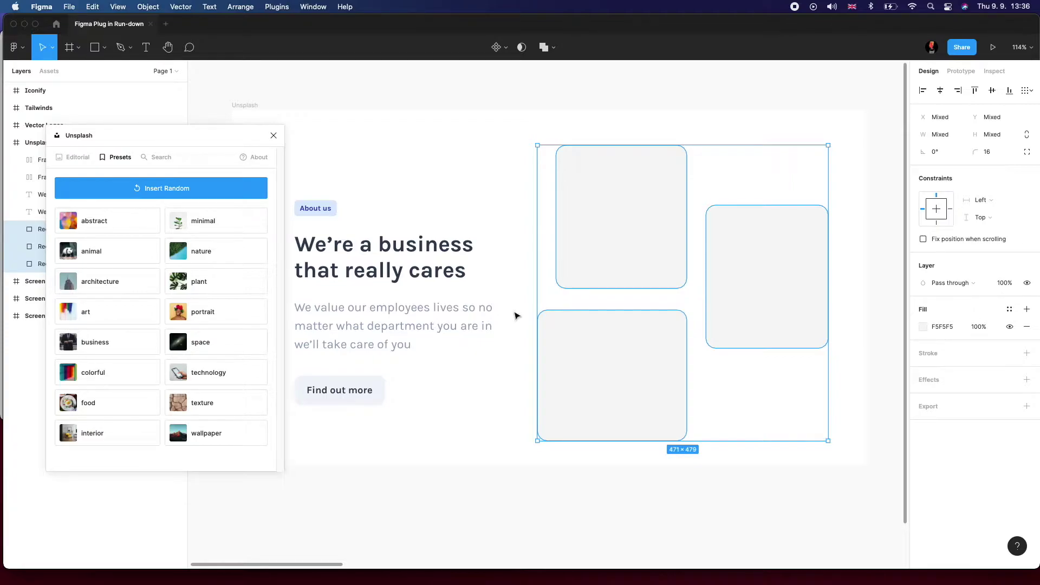
# - Fill the three selected rectangles with photos from Unsplash's 'business' preset
pyautogui.click(157, 157)
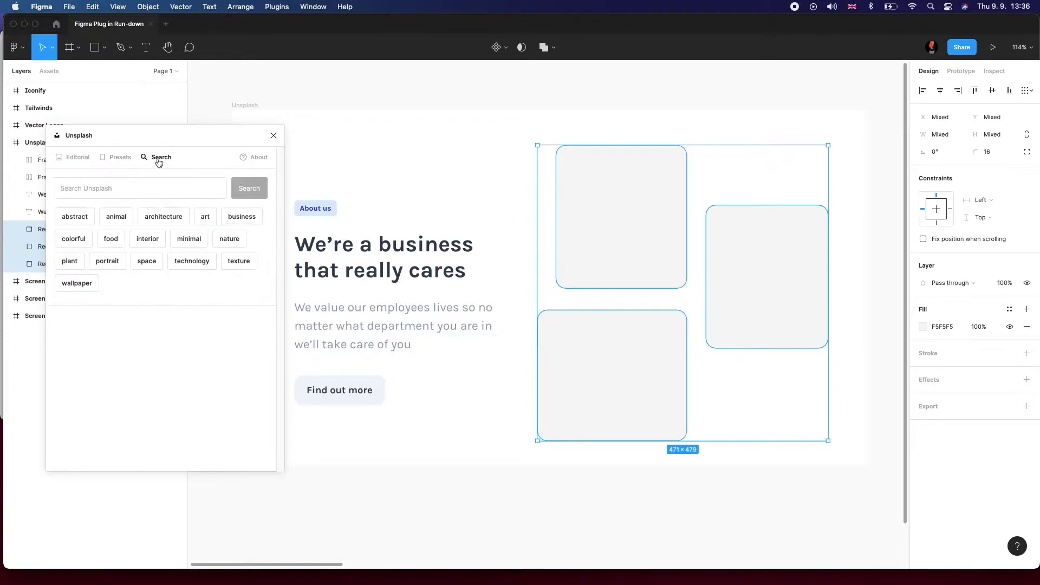
pyautogui.click(139, 186)
pyautogui.write('bbsu')
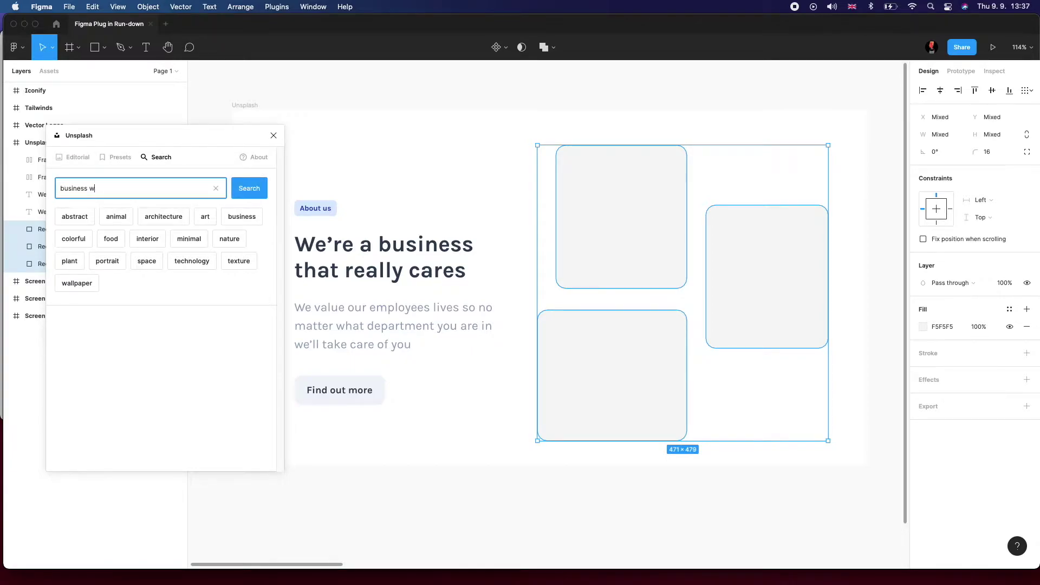
pyautogui.press('Return')
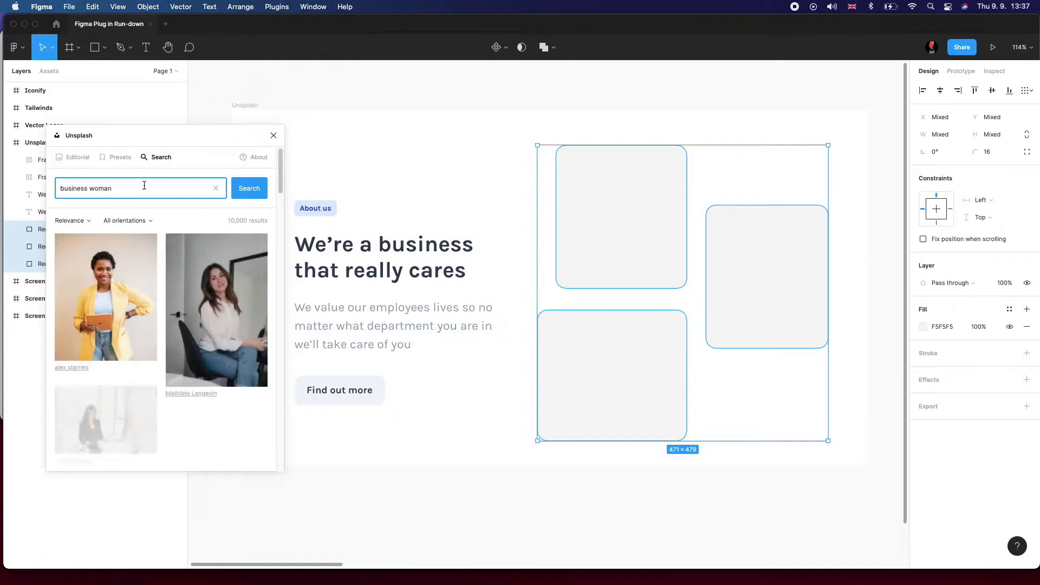
pyautogui.press('super+a')
pyautogui.press('BackSpace')
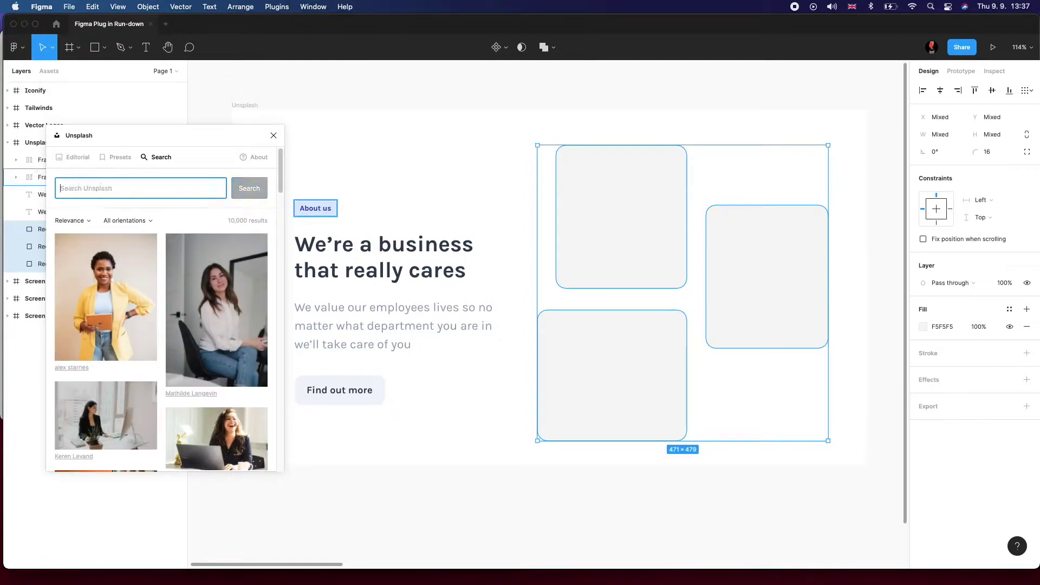
pyautogui.click(120, 157)
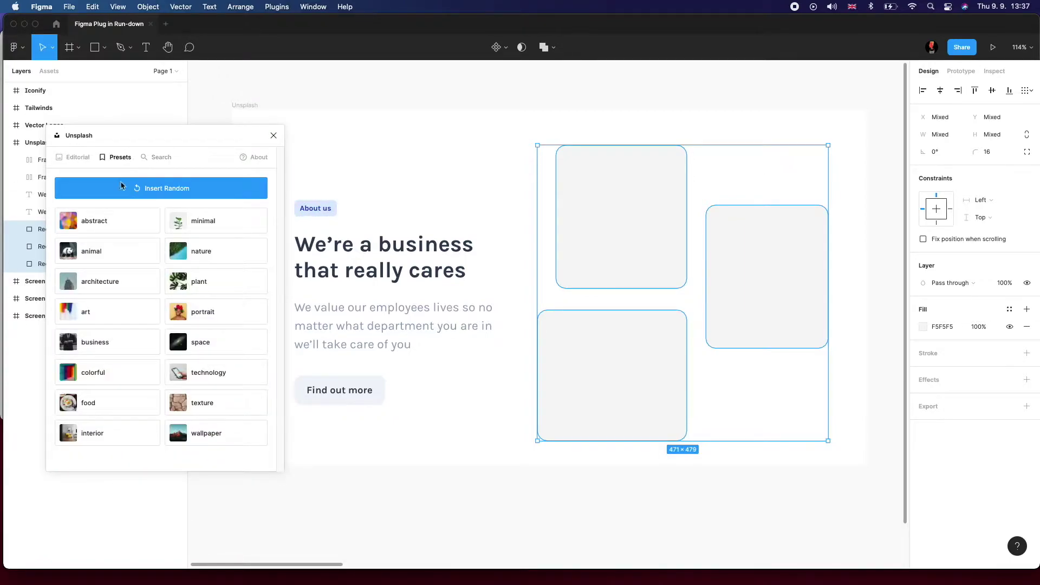
pyautogui.click(119, 341)
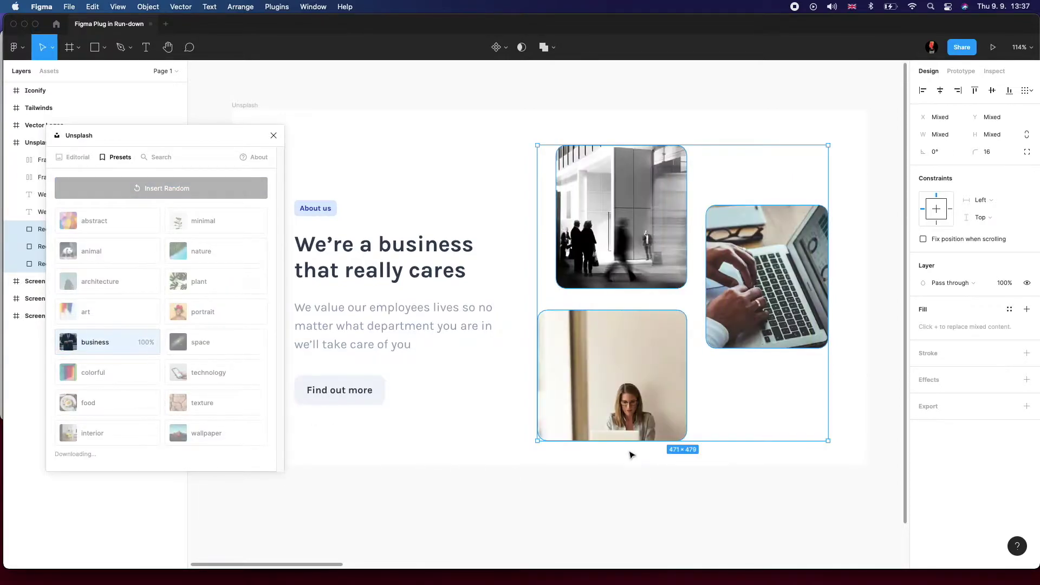
# - Close the Unsplash plugin, deselect the images, and pan over to the pancake recipe card
pyautogui.click(274, 136)
pyautogui.click(433, 170)
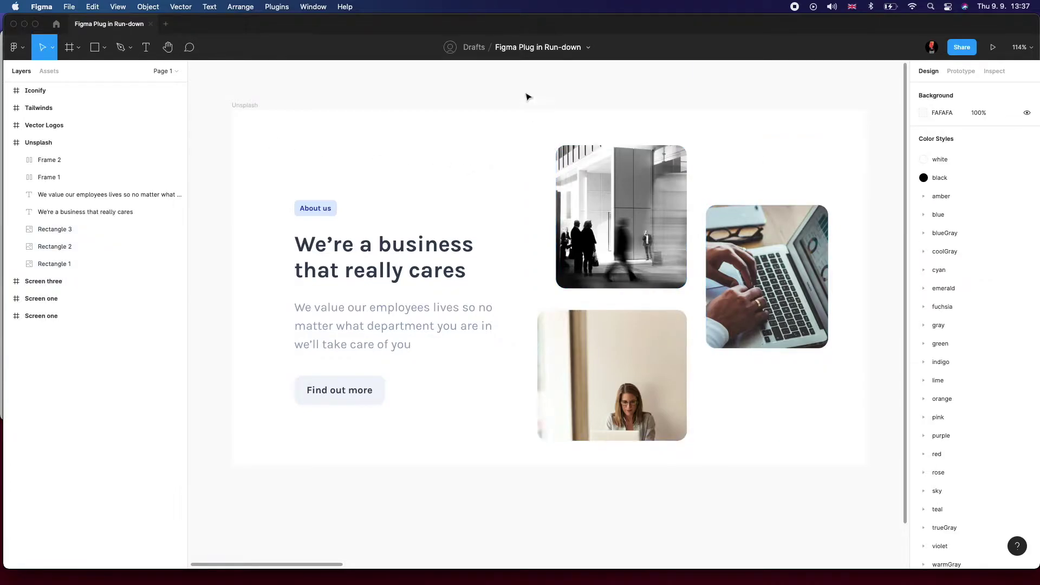
pyautogui.moveTo(525, 95); pyautogui.dragTo(496, 98)
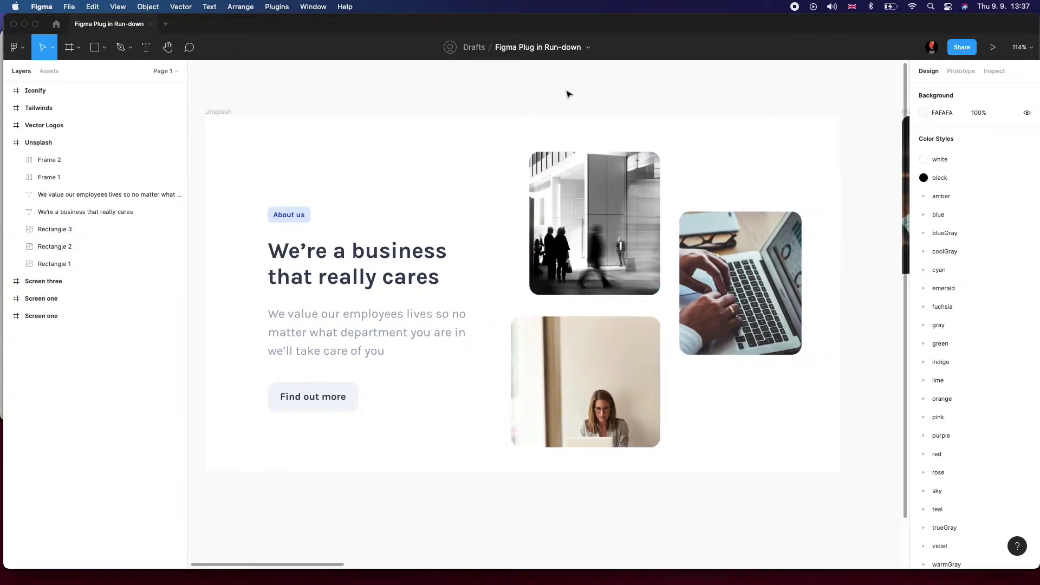
pyautogui.moveTo(568, 94)
pyautogui.mouseDown()
pyautogui.moveTo(529, 95)
pyautogui.moveTo(561, 79)
pyautogui.mouseUp()
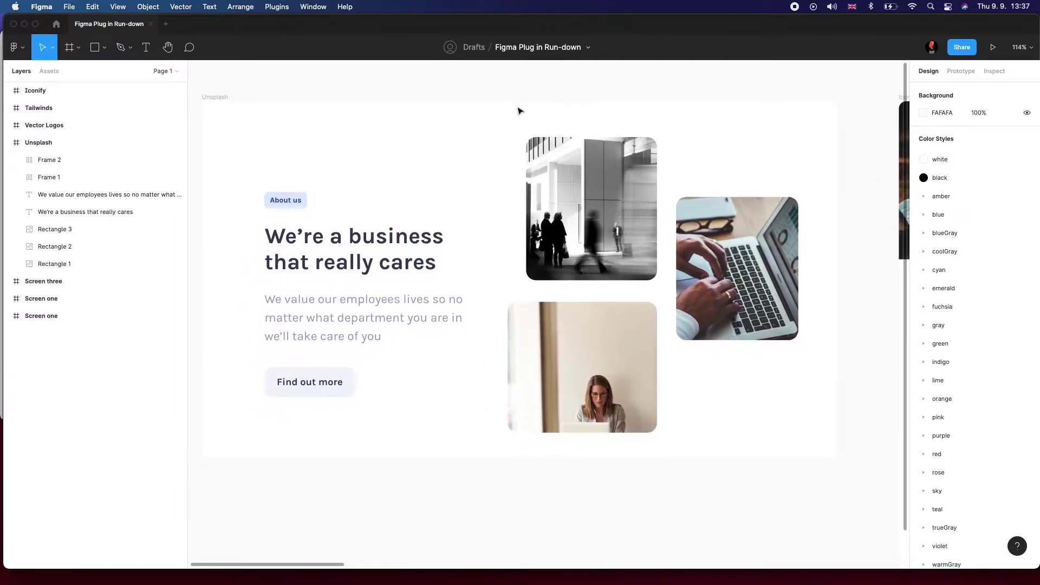
pyautogui.moveTo(701, 88); pyautogui.dragTo(190, 46)
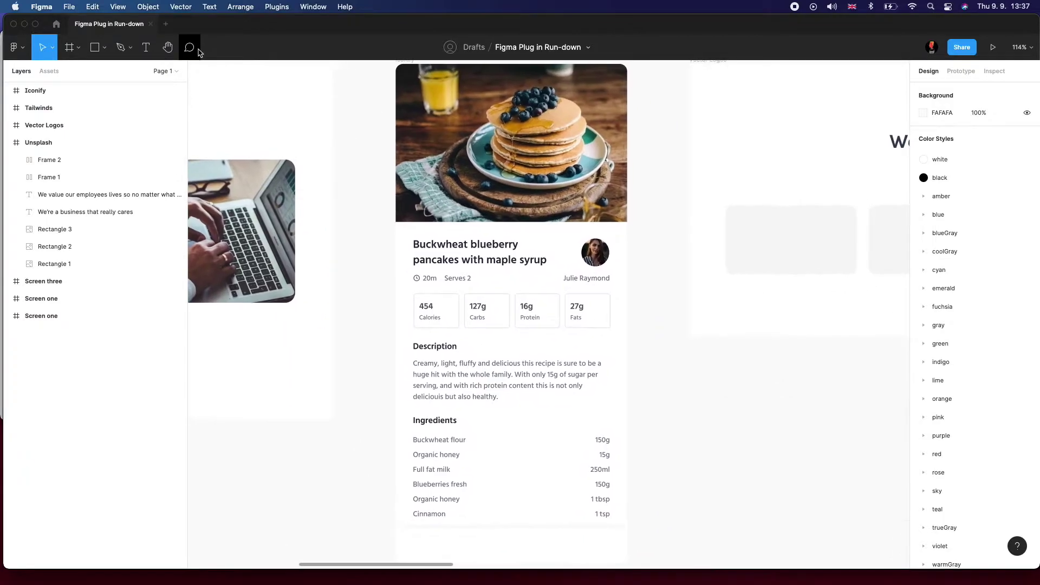
# - Confirm Iconify is installed via Community search, then return to the recipe card and list plugins
pyautogui.click(56, 24)
pyautogui.write('iconify')
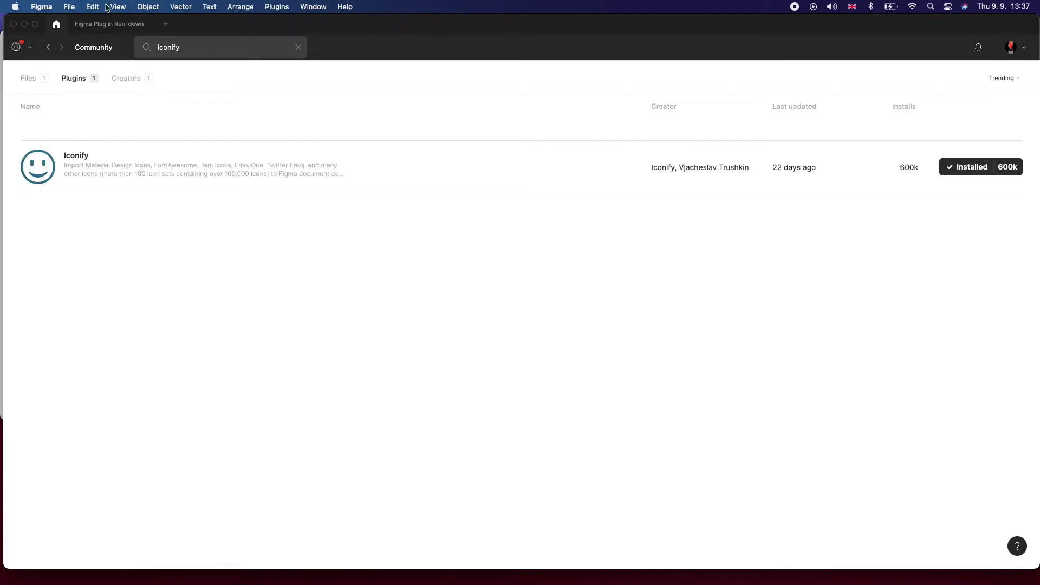
pyautogui.click(108, 24)
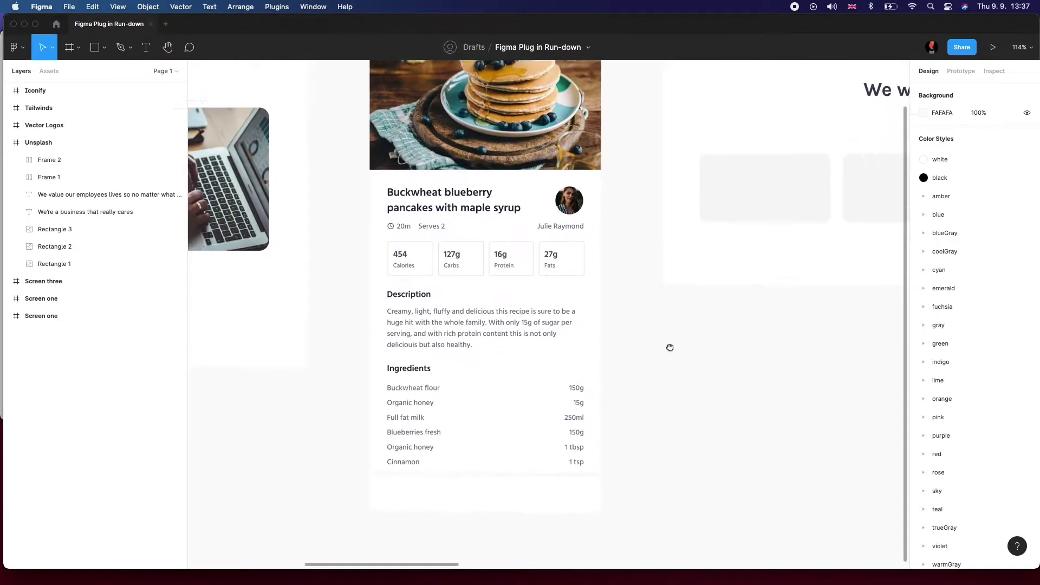
pyautogui.scroll(1, 671, 345)
pyautogui.scroll(-3, 674, 325)
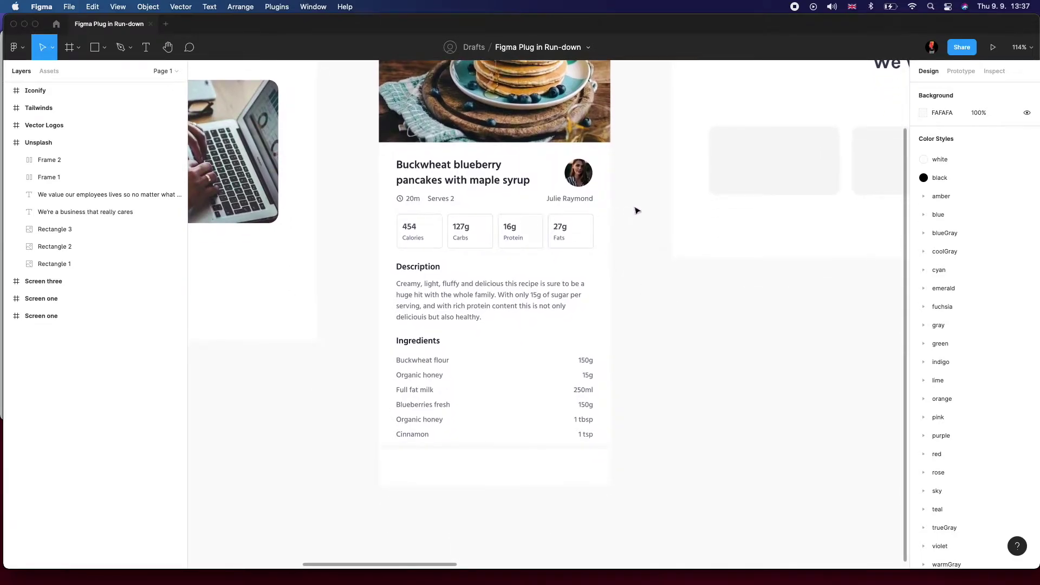
pyautogui.scroll(5, 641, 244)
pyautogui.moveTo(645, 273); pyautogui.dragTo(616, 188)
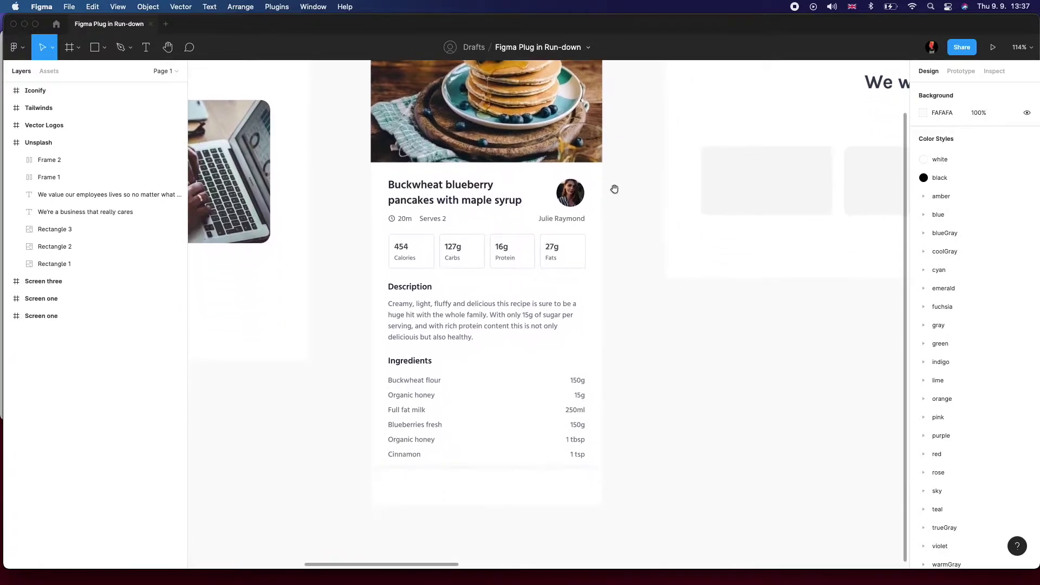
pyautogui.scroll(1, 603, 353)
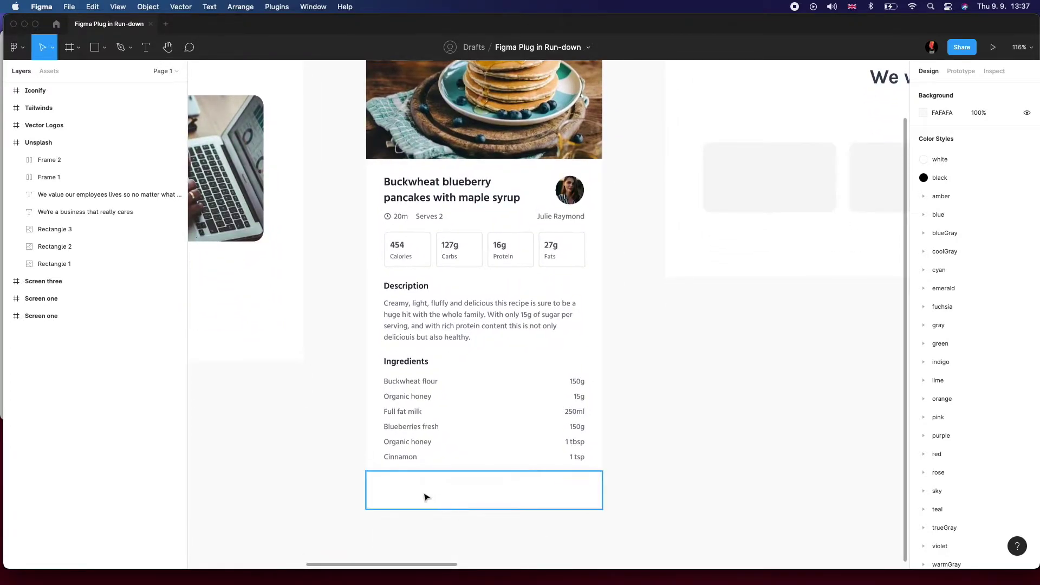
pyautogui.click(272, 7)
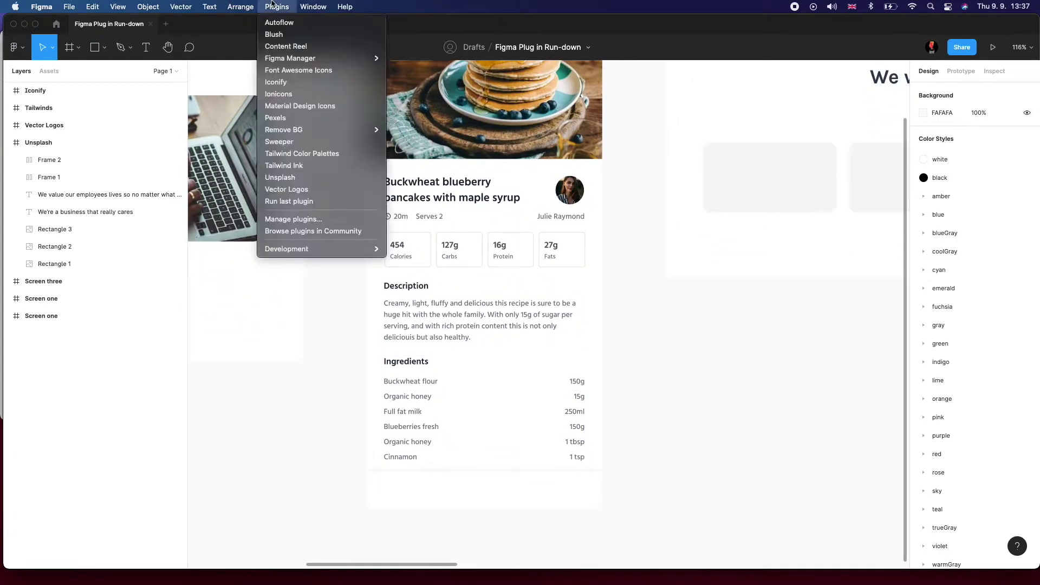
# - Launch Iconify, open the Iconoir collection, and drag the home-simple icon onto the canvas
pyautogui.click(317, 84)
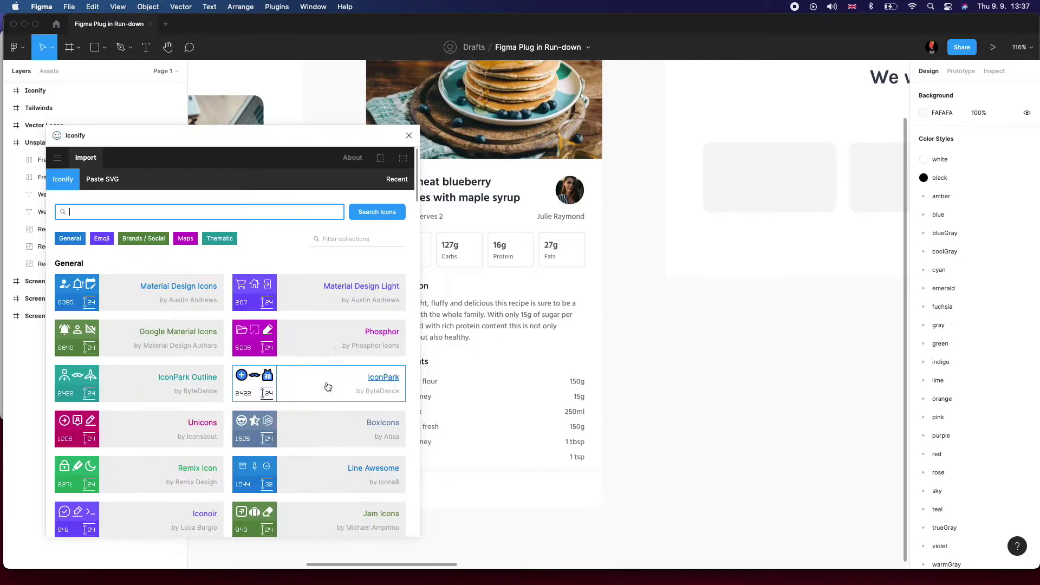
pyautogui.moveTo(417, 168); pyautogui.dragTo(410, 217)
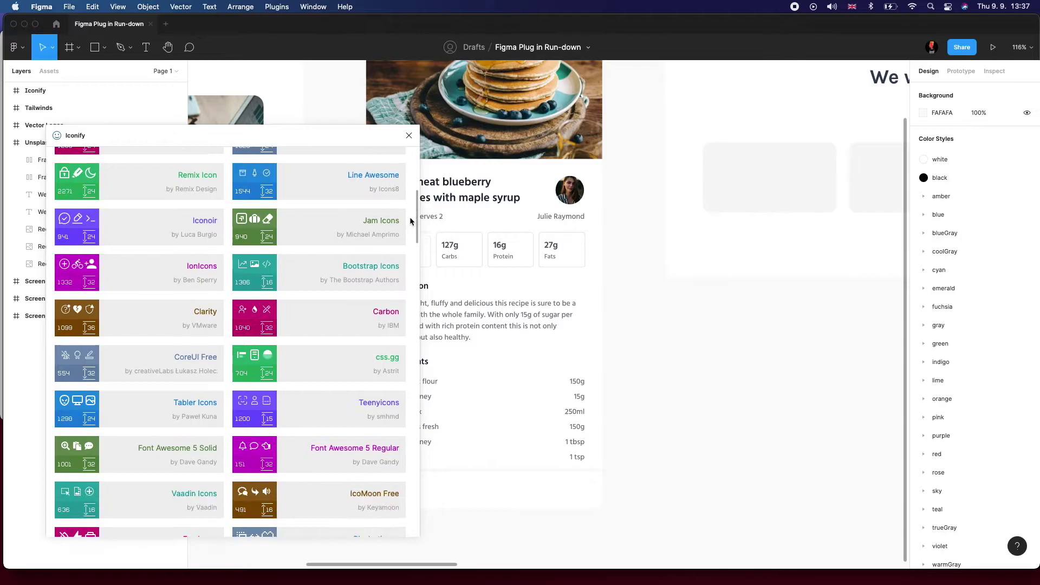
pyautogui.click(207, 220)
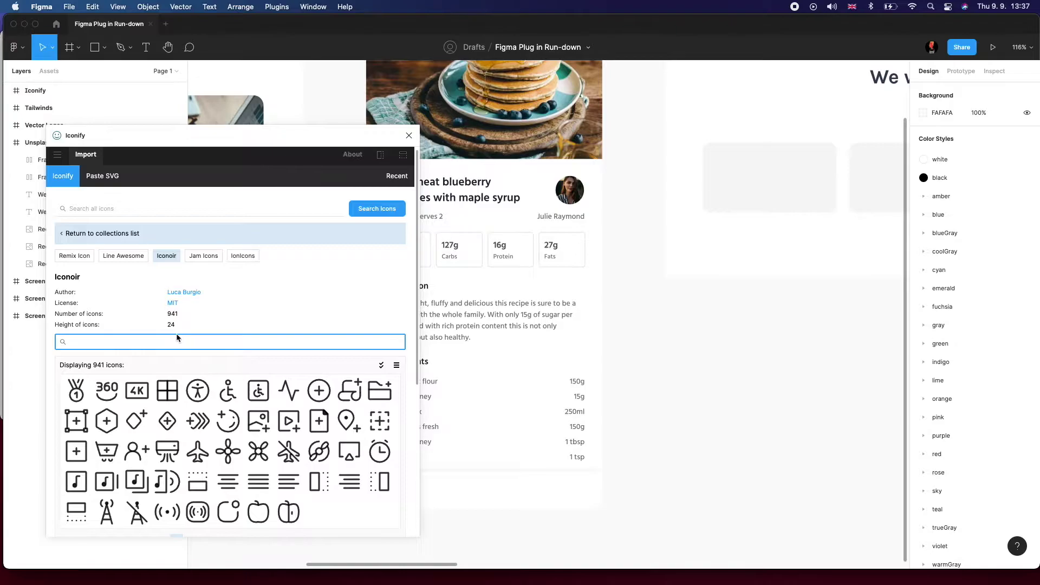
pyautogui.write('hom')
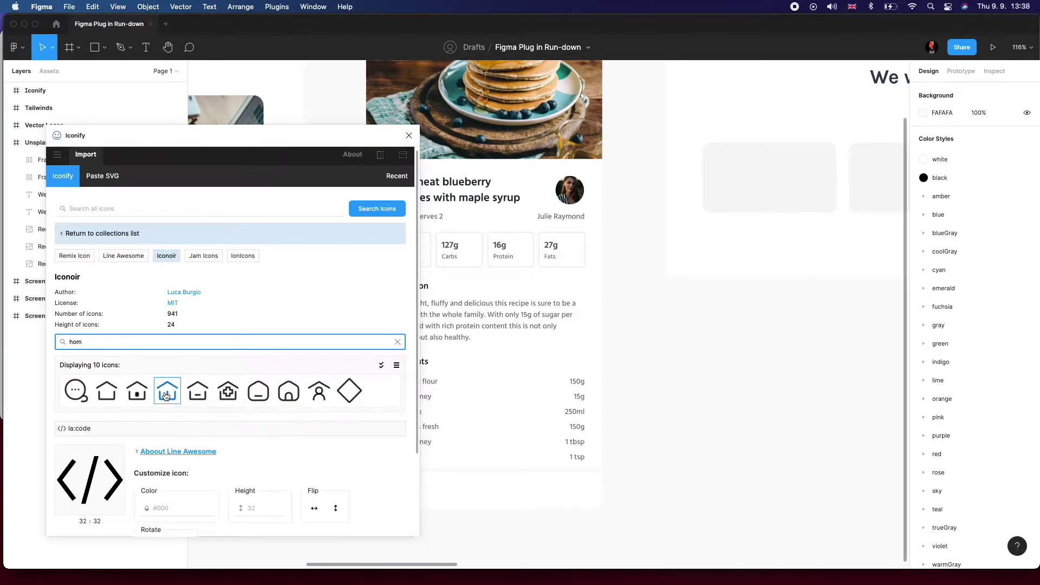
pyautogui.moveTo(258, 391); pyautogui.dragTo(651, 377)
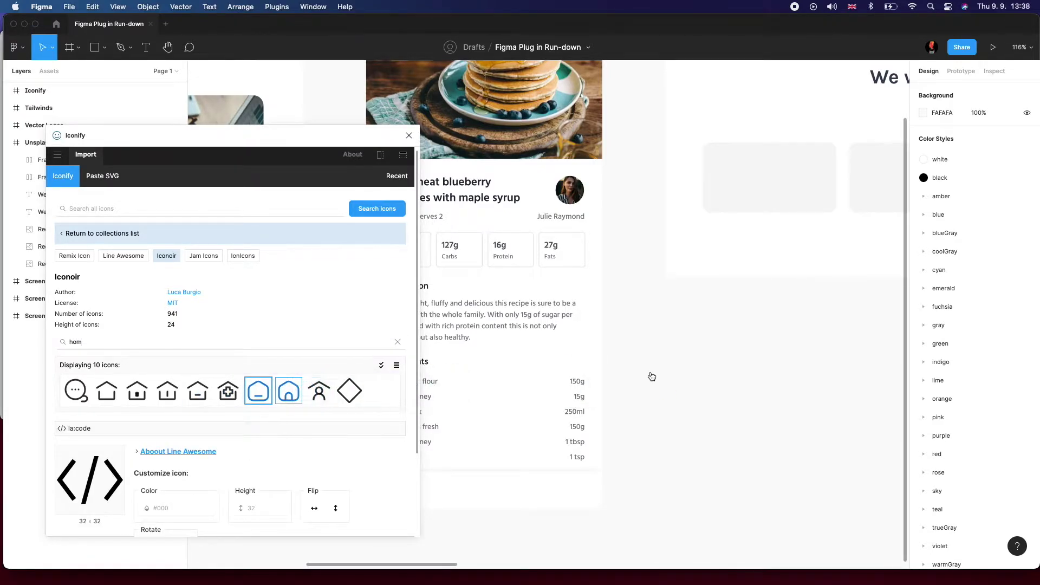
# - Search Iconoir for 'mes' and place the message-text icon beside the home icon
pyautogui.click(154, 206)
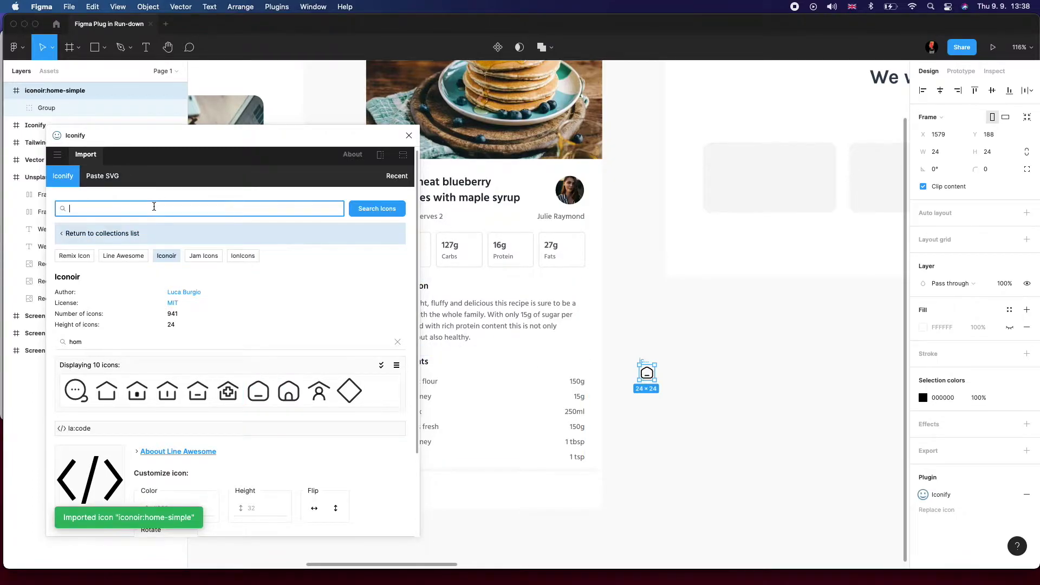
pyautogui.doubleClick(86, 341)
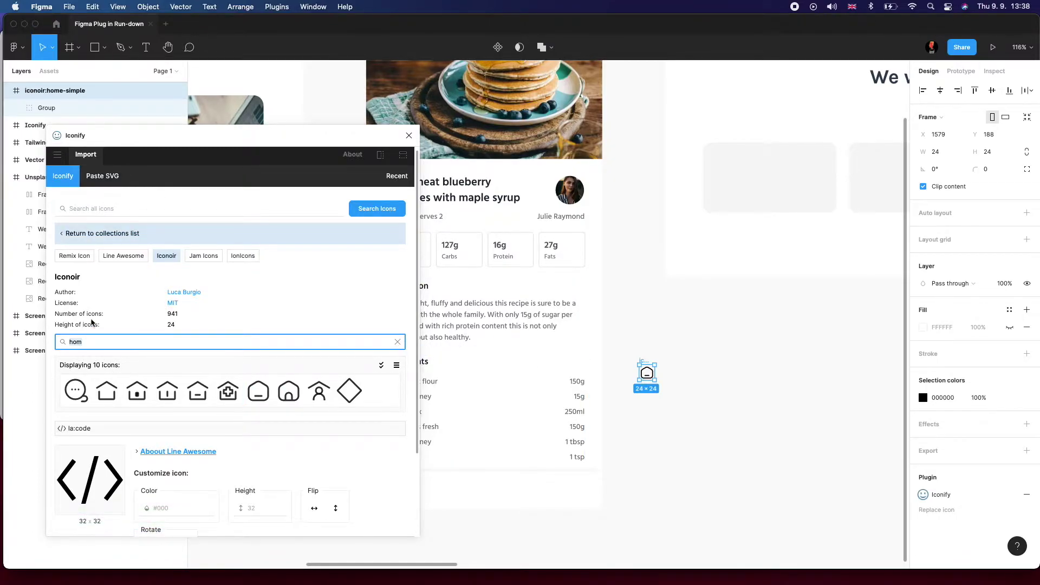
pyautogui.write('mes')
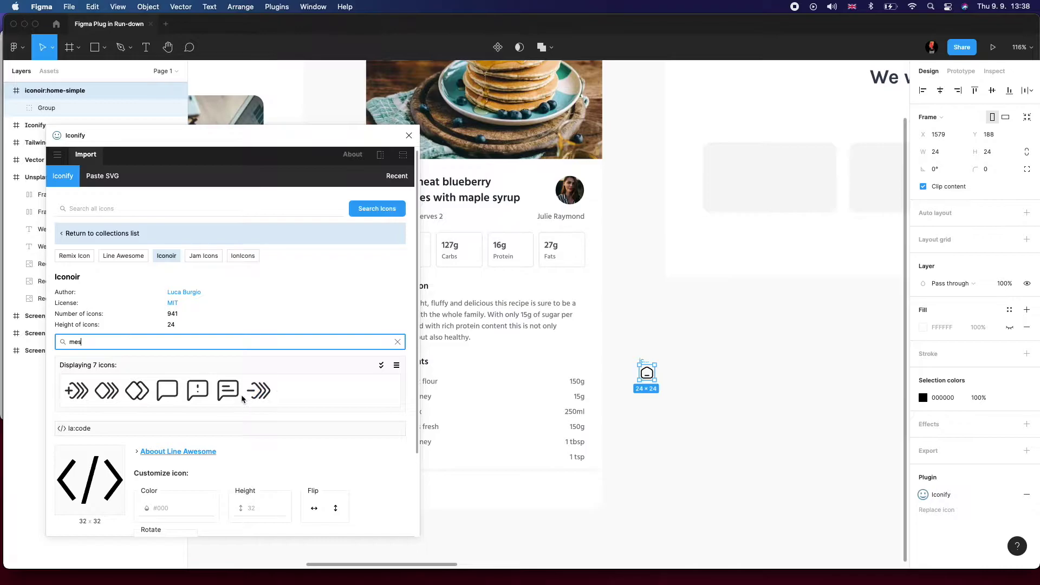
pyautogui.click(198, 390)
pyautogui.click(228, 391)
pyautogui.scroll(-3, 229, 393)
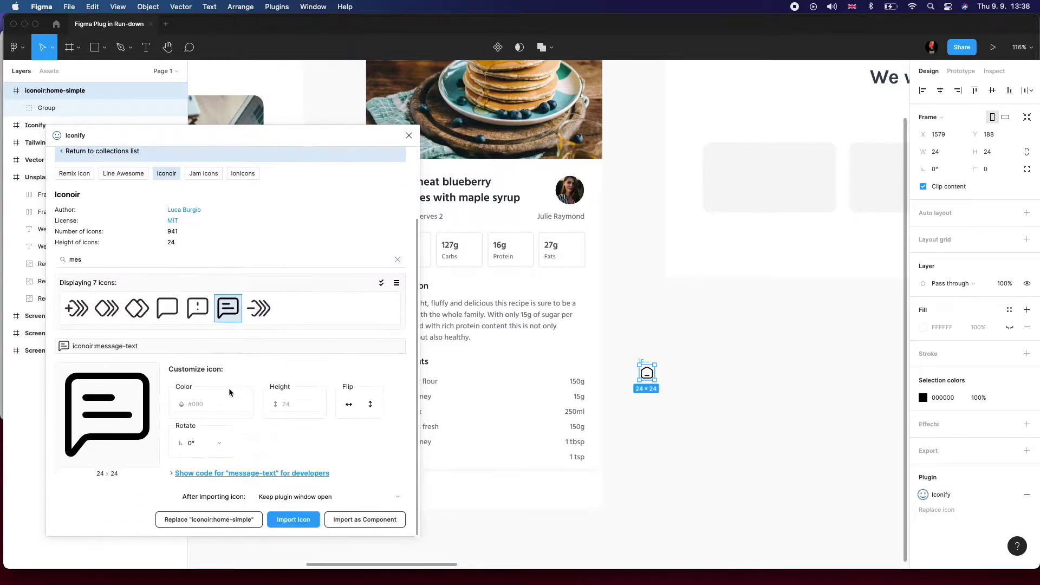
pyautogui.moveTo(221, 298); pyautogui.dragTo(677, 376)
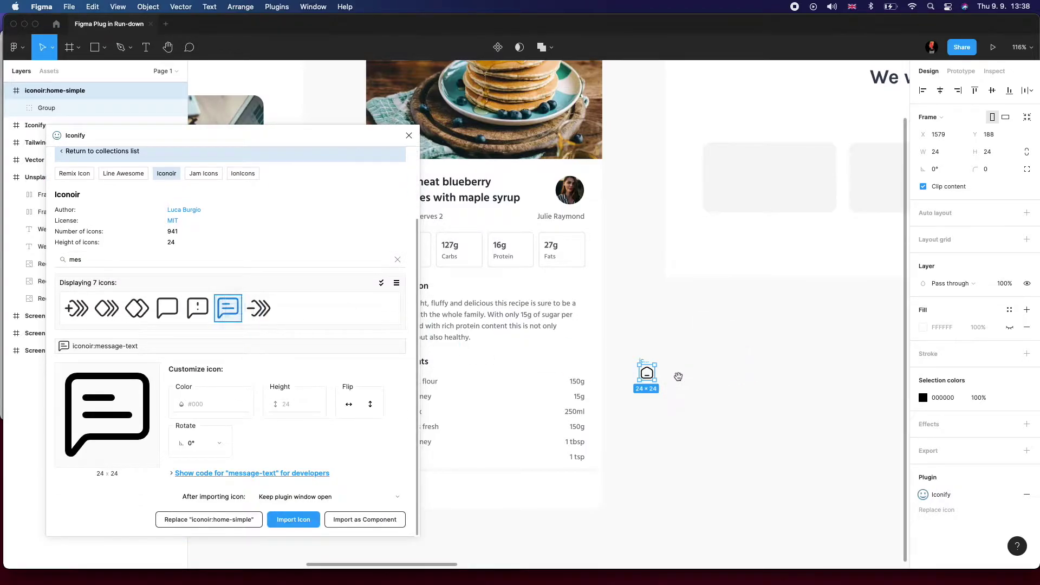
# - Place the Iconoir apple and cloud-upload icons onto the canvas
pyautogui.click(106, 261)
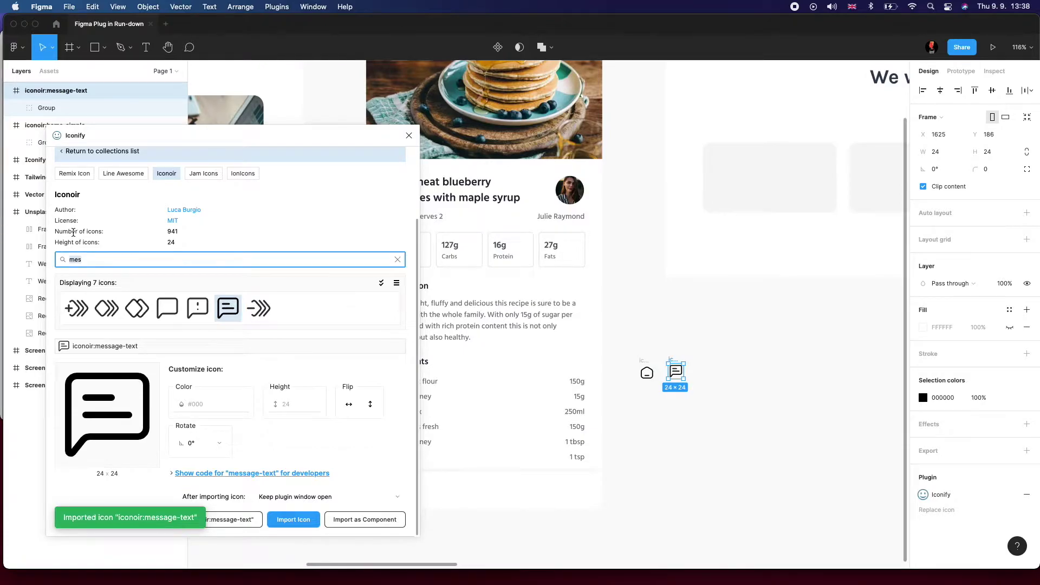
pyautogui.write('fo')
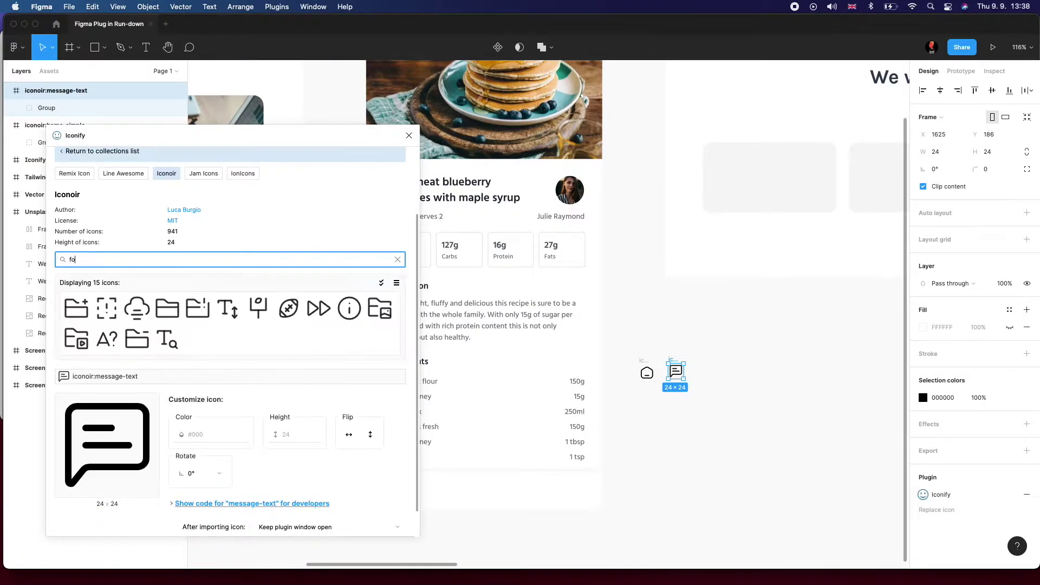
pyautogui.press('BackSpace')
pyautogui.press('BackSpace')
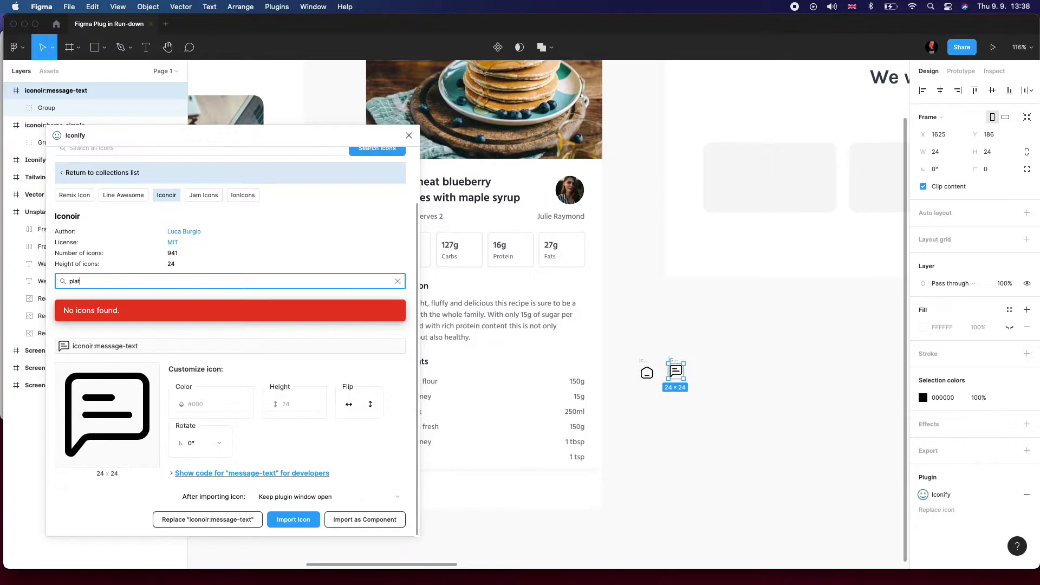
pyautogui.write('p')
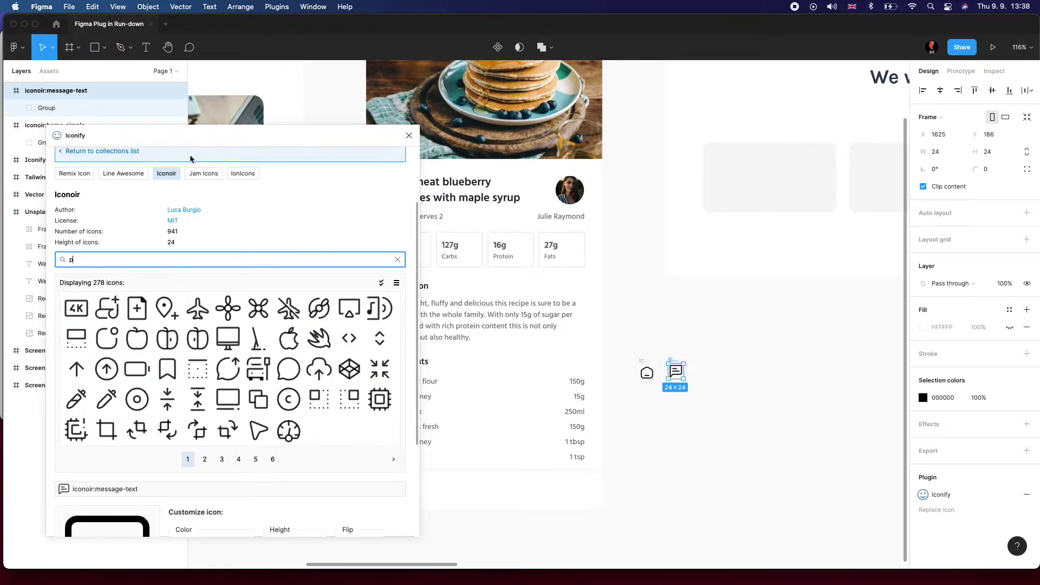
pyautogui.moveTo(137, 338); pyautogui.dragTo(742, 386)
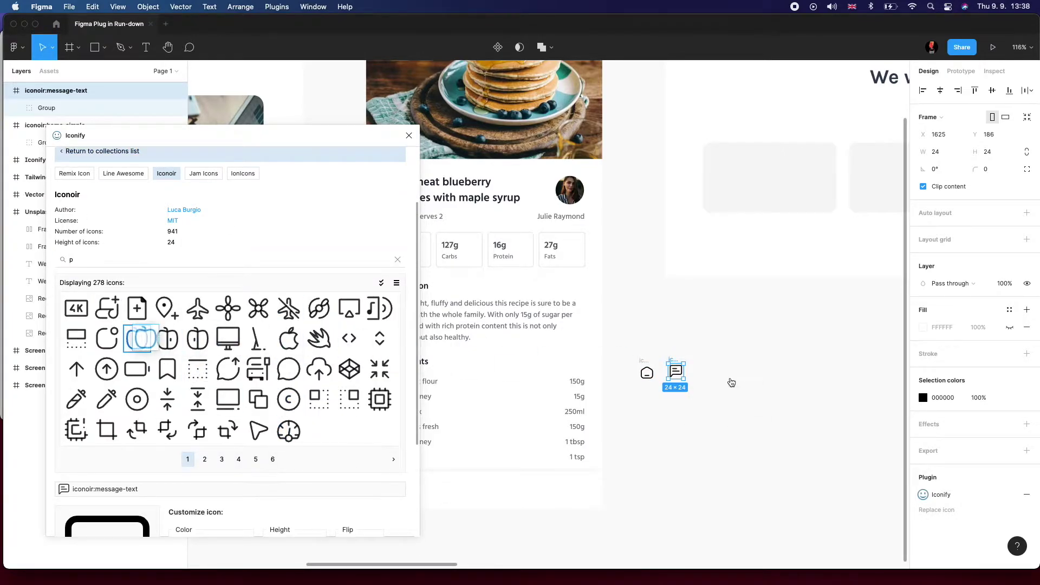
pyautogui.moveTo(321, 366); pyautogui.dragTo(661, 432)
pyautogui.scroll(-2, 681, 524)
pyautogui.hscroll(-4, 680, 523)
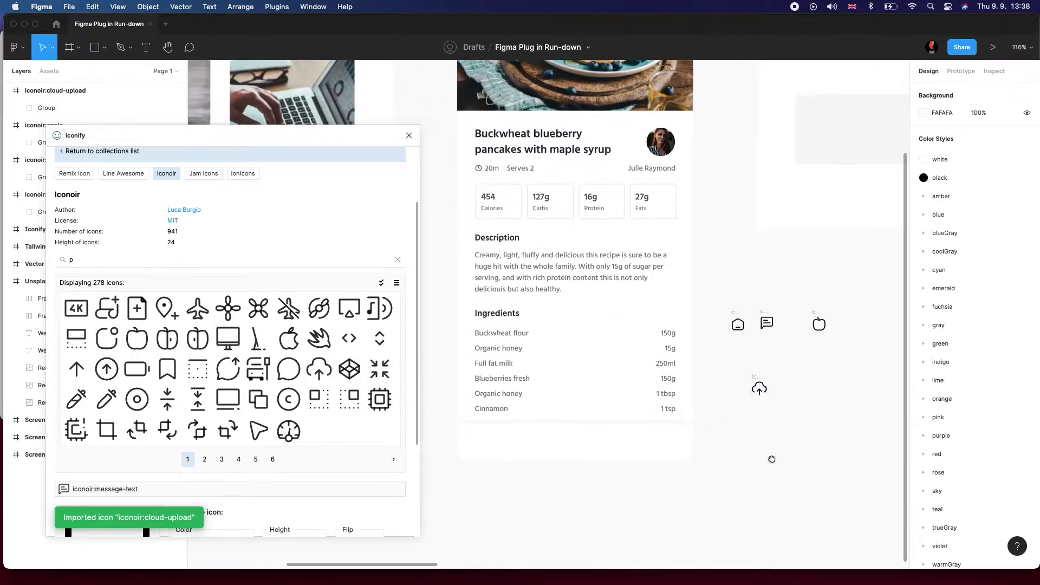
# - Line up the home, message, cloud-upload and apple icons evenly in the card footer
pyautogui.moveTo(750, 311); pyautogui.dragTo(495, 430)
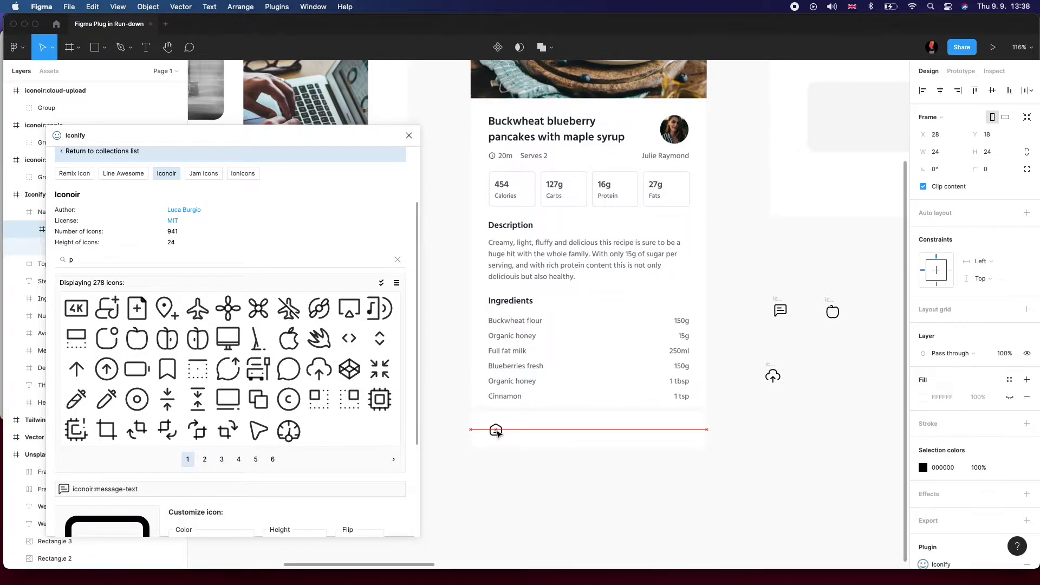
pyautogui.moveTo(780, 309); pyautogui.dragTo(552, 431)
pyautogui.scroll(-5, 325, 406)
pyautogui.click(211, 403)
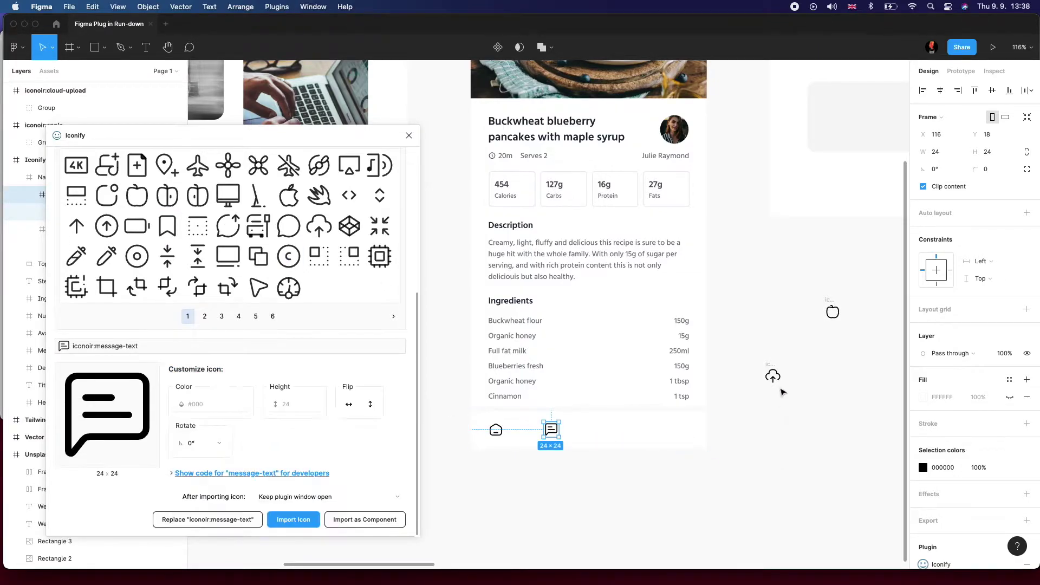
pyautogui.moveTo(773, 376); pyautogui.dragTo(620, 431)
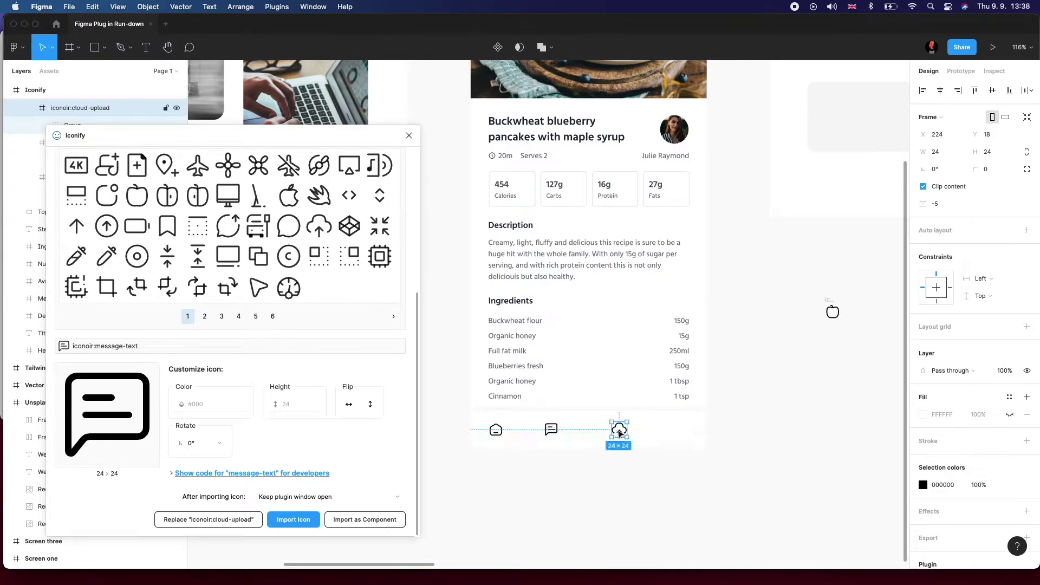
pyautogui.moveTo(550, 430); pyautogui.dragTo(558, 431)
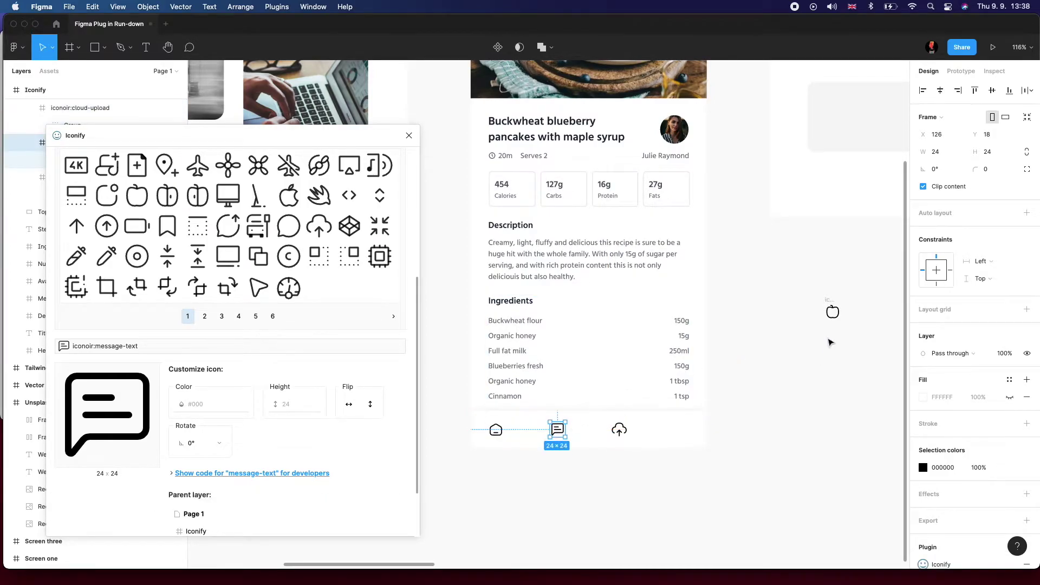
pyautogui.moveTo(832, 310); pyautogui.dragTo(683, 430)
# - Try 50% and then 30% opacity on the message and cloud-upload icons, then undo it
pyautogui.keyDown('shift'); pyautogui.click(612, 430); pyautogui.keyUp('shift')
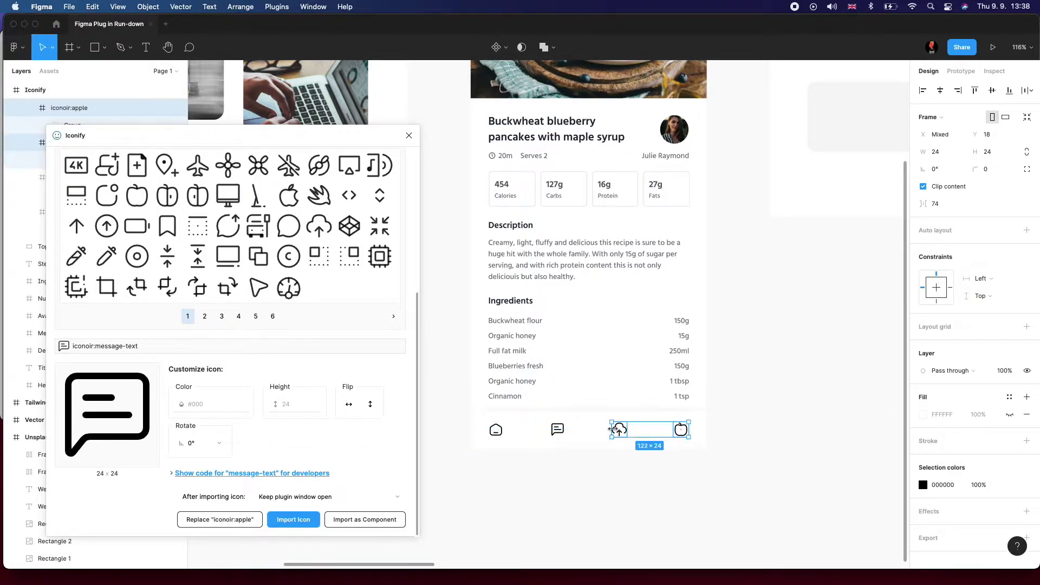
pyautogui.keyDown('shift'); pyautogui.click(557, 429); pyautogui.keyUp('shift')
pyautogui.click(1000, 368)
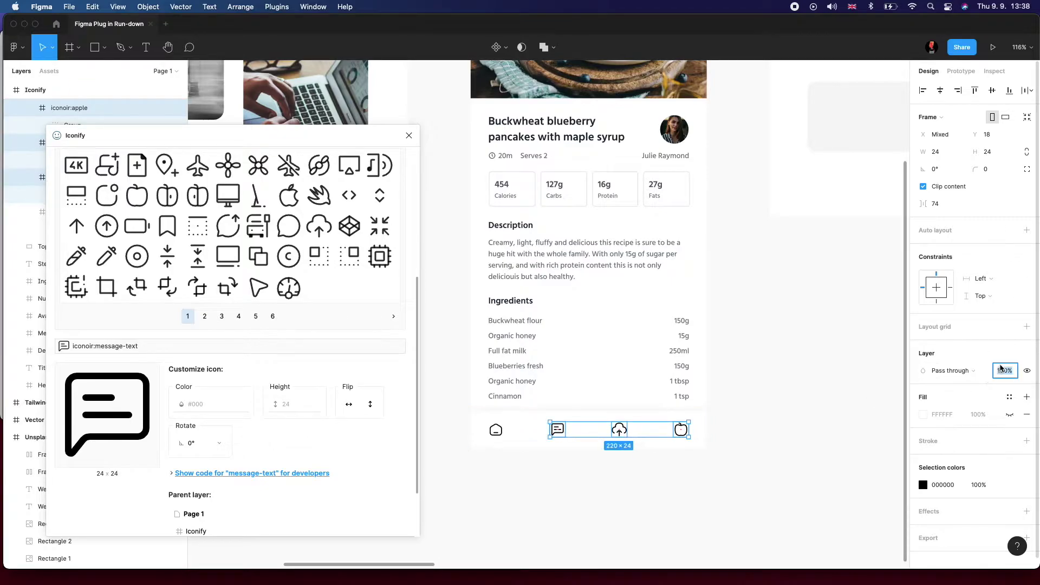
pyautogui.write('50')
pyautogui.press('Return')
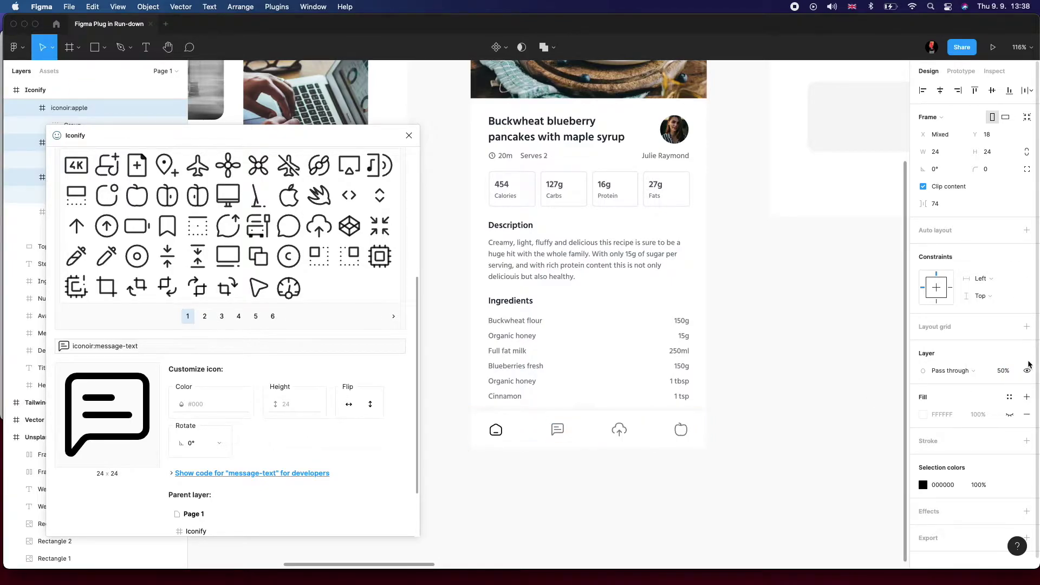
pyautogui.click(1002, 371)
pyautogui.write('30')
pyautogui.press('Return')
pyautogui.press('super+z')
pyautogui.press('super+z')
pyautogui.press('super+z')
pyautogui.press('super+z')
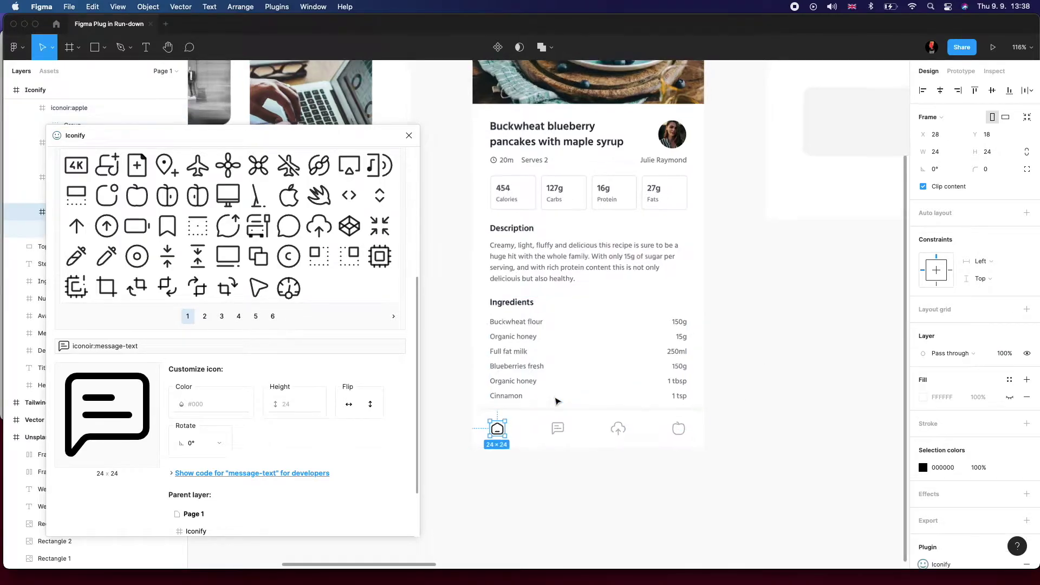
# - Recolor the home icon to 0A40FF and close the Iconify window
pyautogui.scroll(5, 751, 414)
pyautogui.click(922, 468)
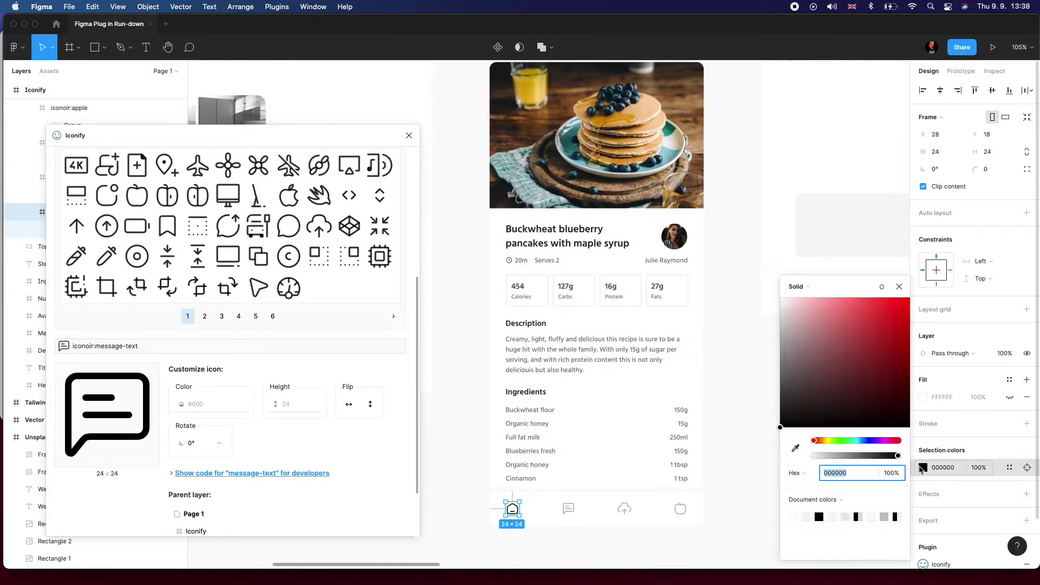
pyautogui.write('0A40FF')
pyautogui.press('Return')
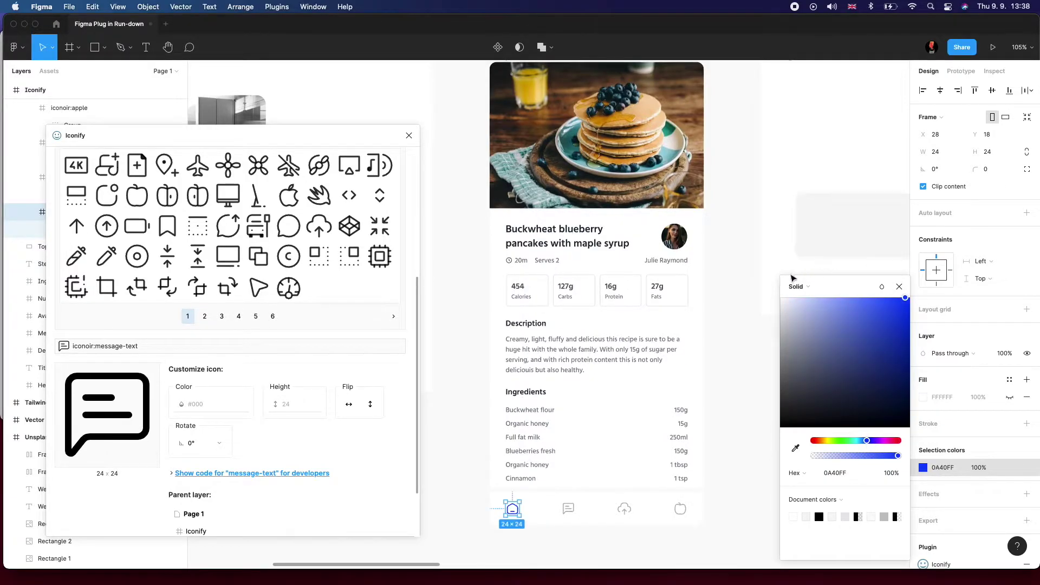
pyautogui.click(791, 278)
pyautogui.hscroll(5, 831, 424)
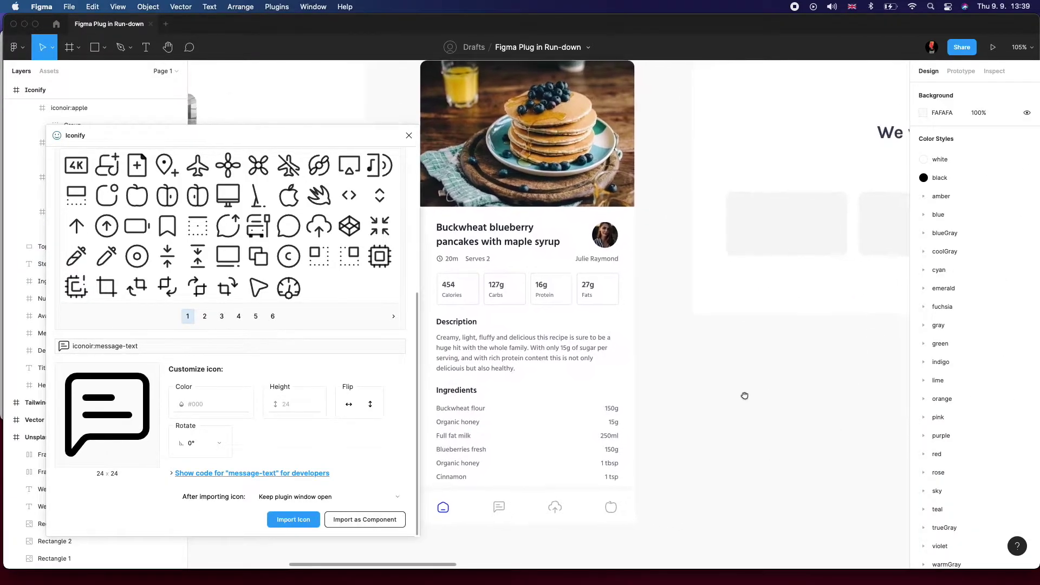
pyautogui.click(408, 135)
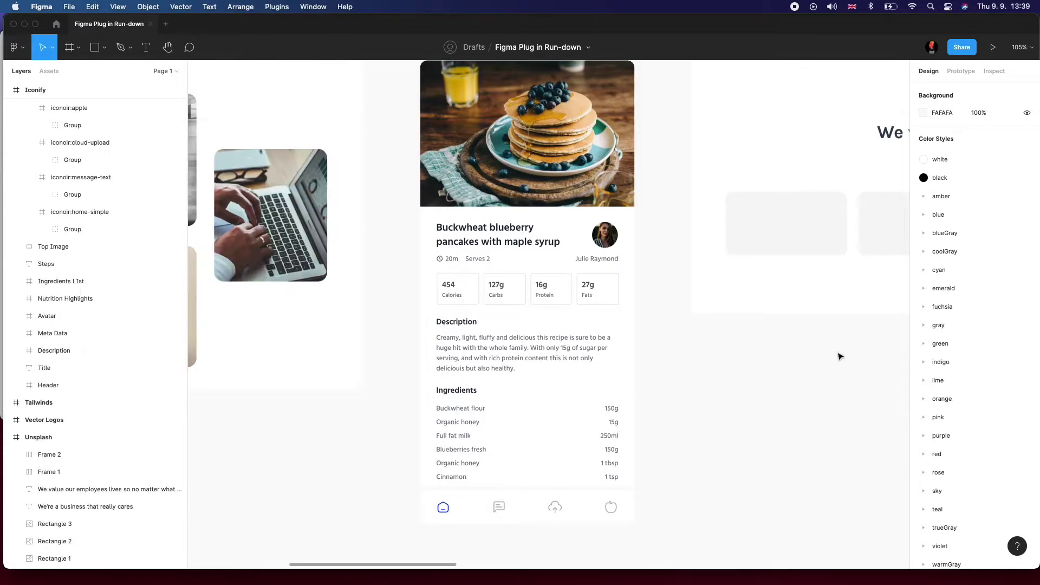
# - Search Community plugins for 'vector logos' to confirm the Vector Logos plugin is installed
pyautogui.moveTo(842, 356); pyautogui.dragTo(372, 422)
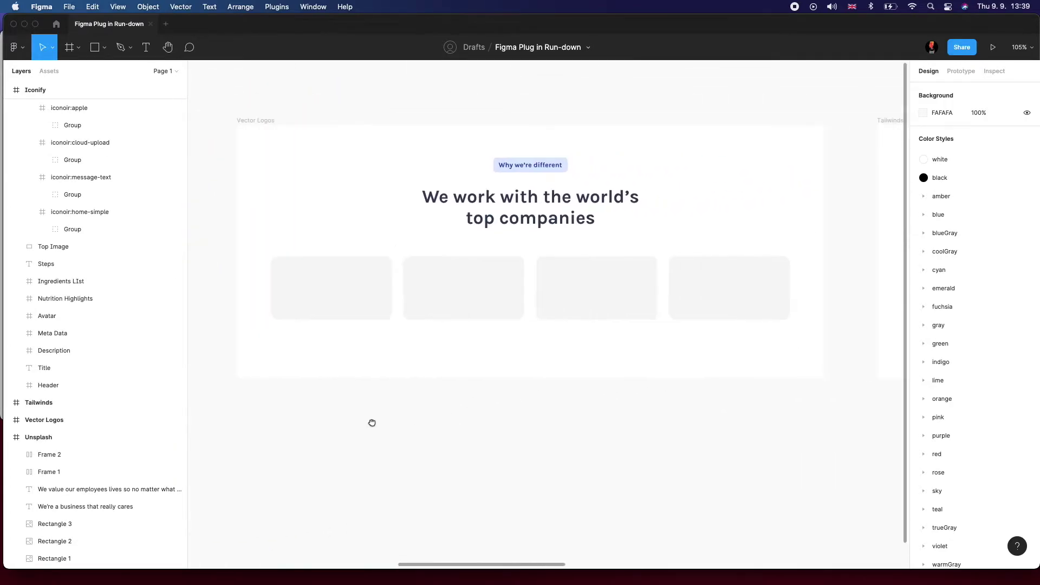
pyautogui.click(56, 24)
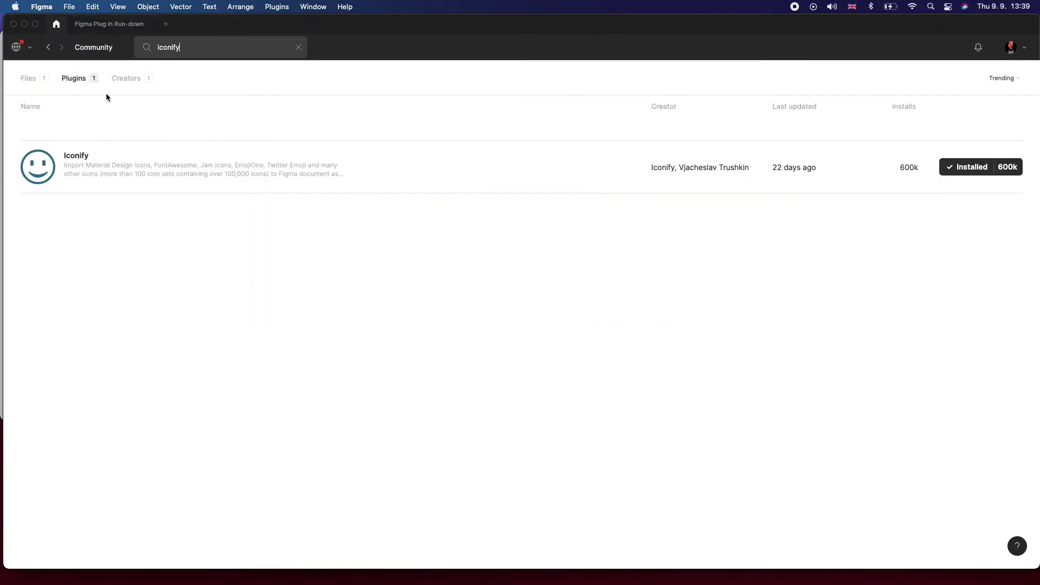
pyautogui.doubleClick(205, 49)
pyautogui.write('vector logos')
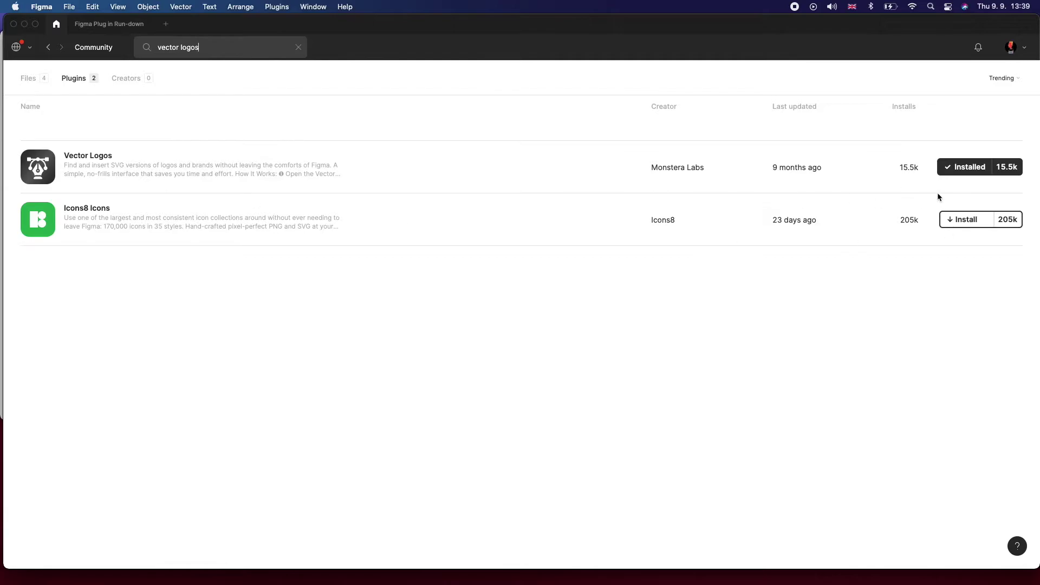
# - Back in the design file, insert a Nike logo using the Vector Logos plugin
pyautogui.click(95, 27)
pyautogui.click(269, 5)
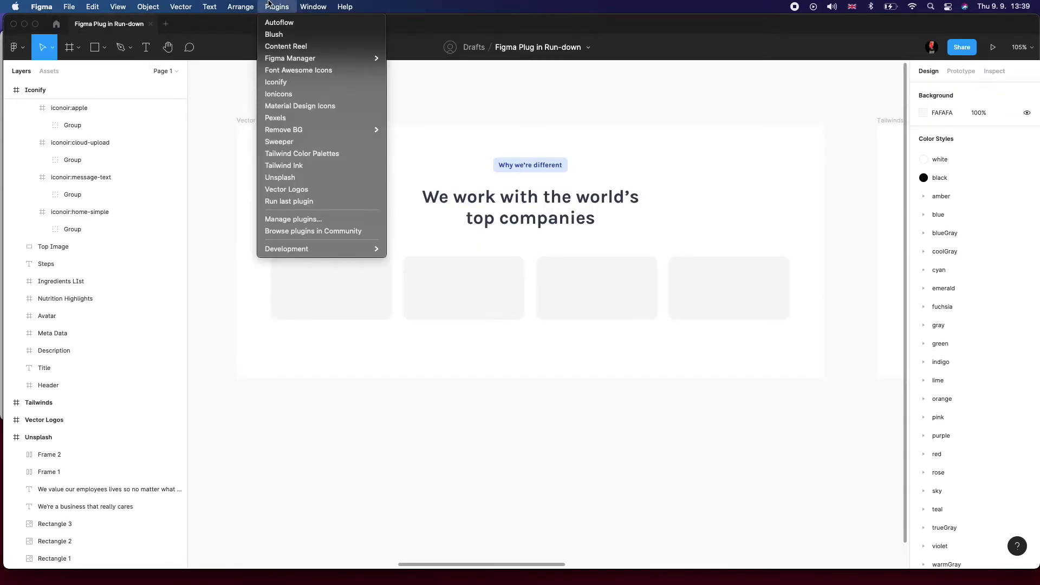
pyautogui.click(314, 191)
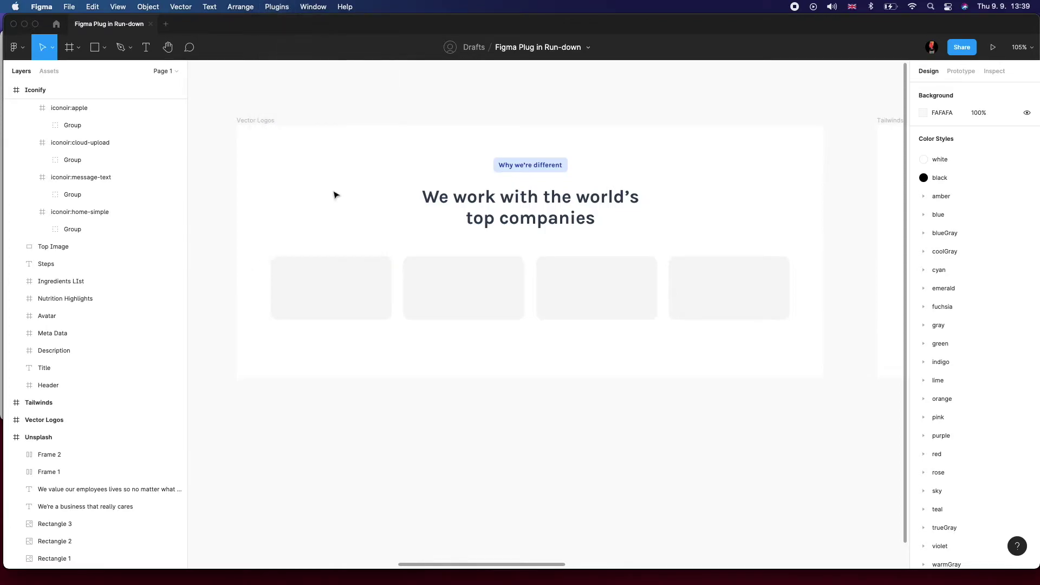
pyautogui.click(171, 170)
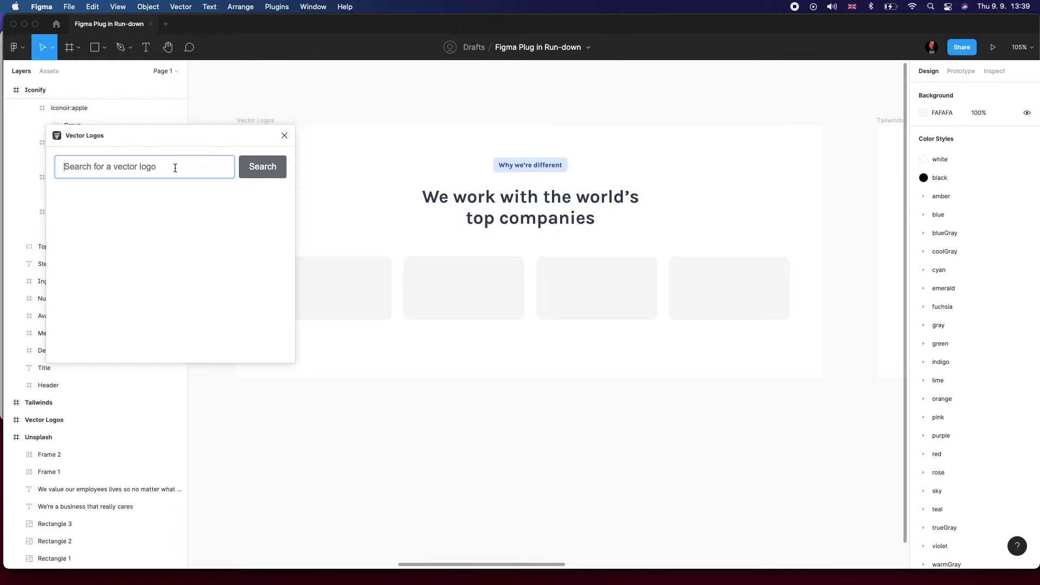
pyautogui.write('nike')
pyautogui.press('Return')
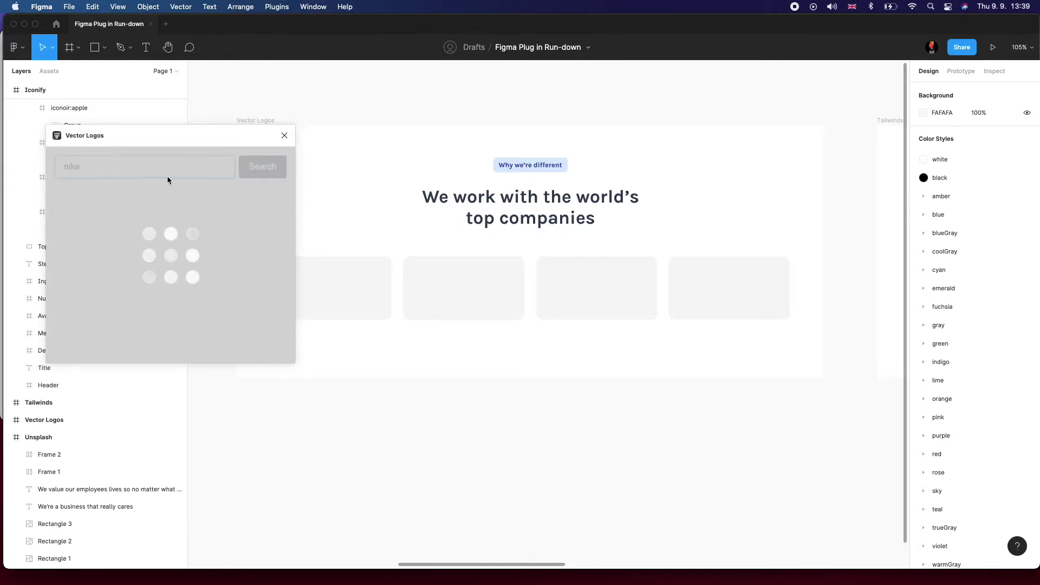
pyautogui.scroll(-1, 155, 234)
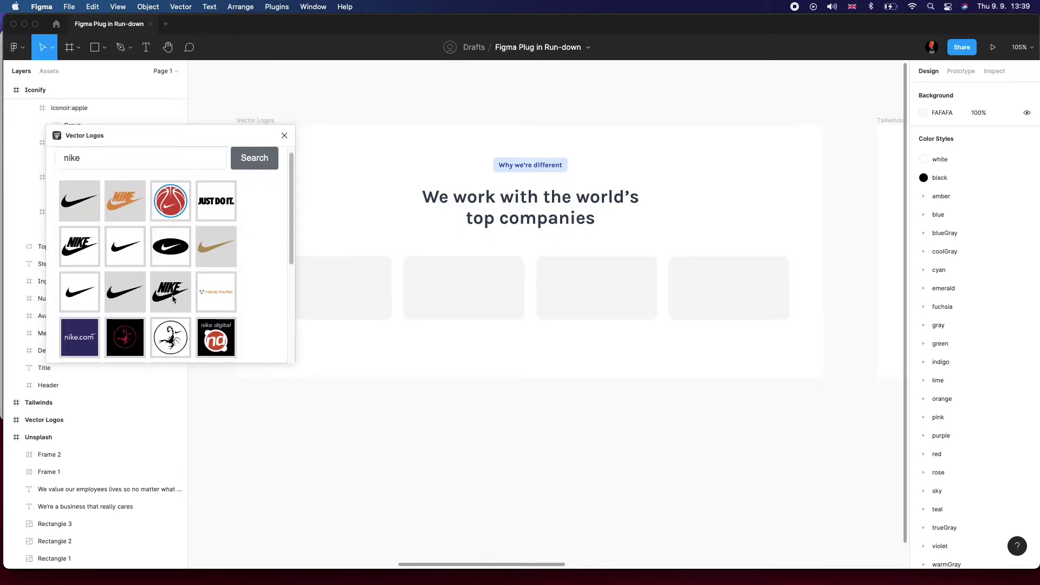
pyautogui.moveTo(172, 297); pyautogui.dragTo(420, 396)
pyautogui.click(166, 296)
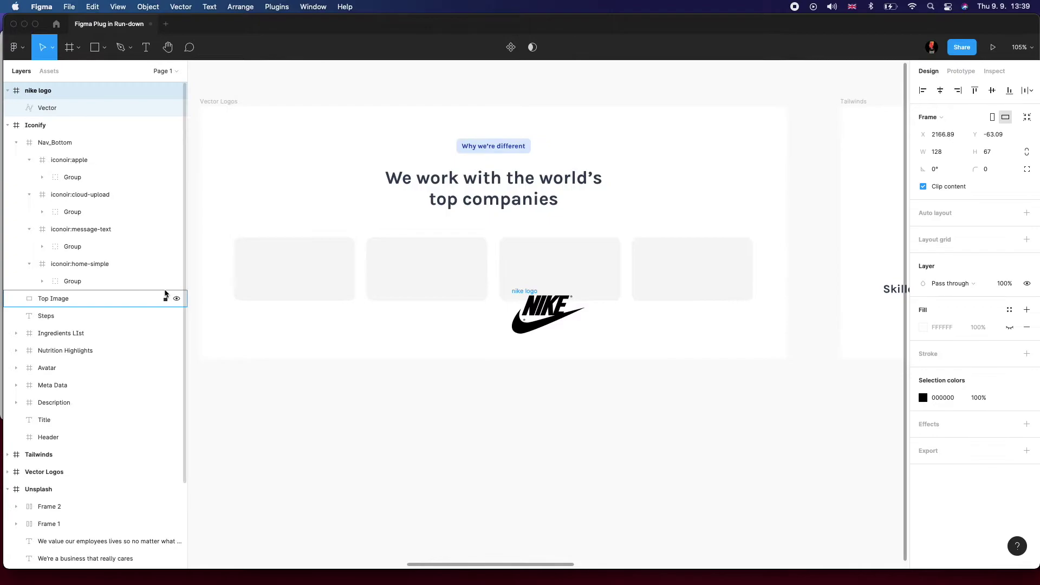
# - Insert the blue Hyundai Engineering logo from a Vector Logos 'hyundai' search
pyautogui.click(276, 6)
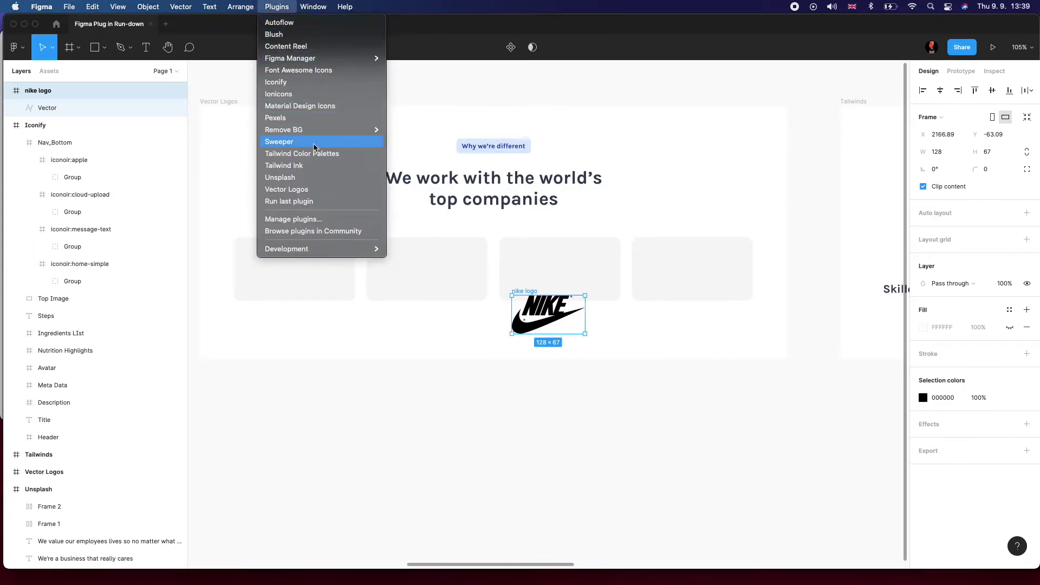
pyautogui.click(311, 192)
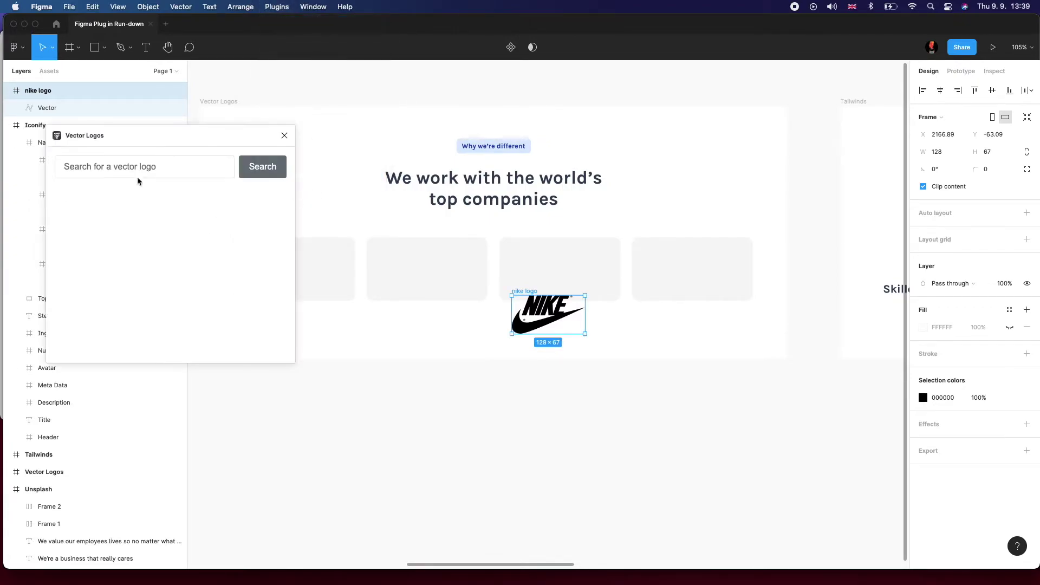
pyautogui.click(149, 163)
pyautogui.write('hyunda')
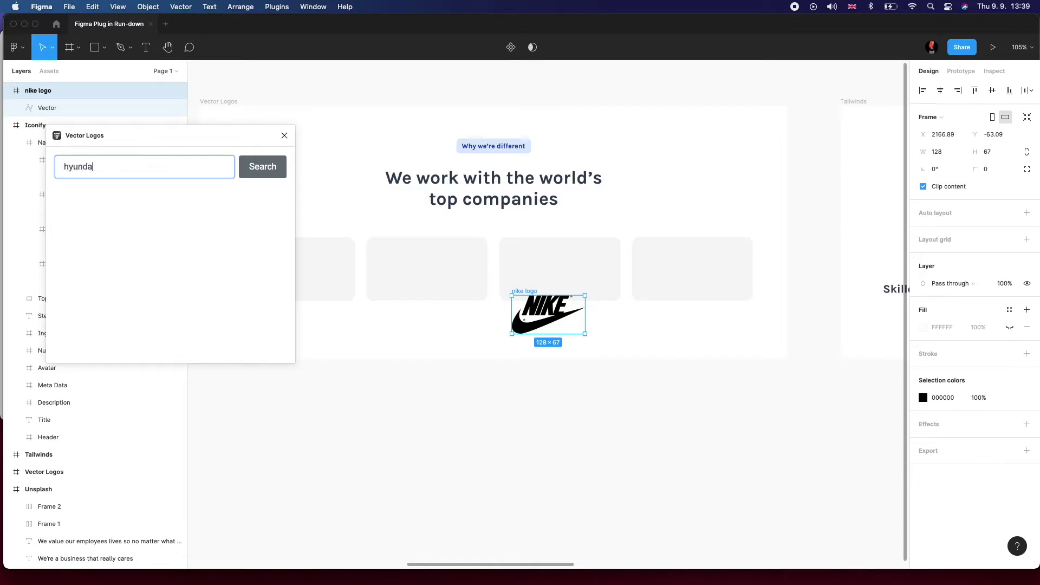
pyautogui.write('i')
pyautogui.press('Return')
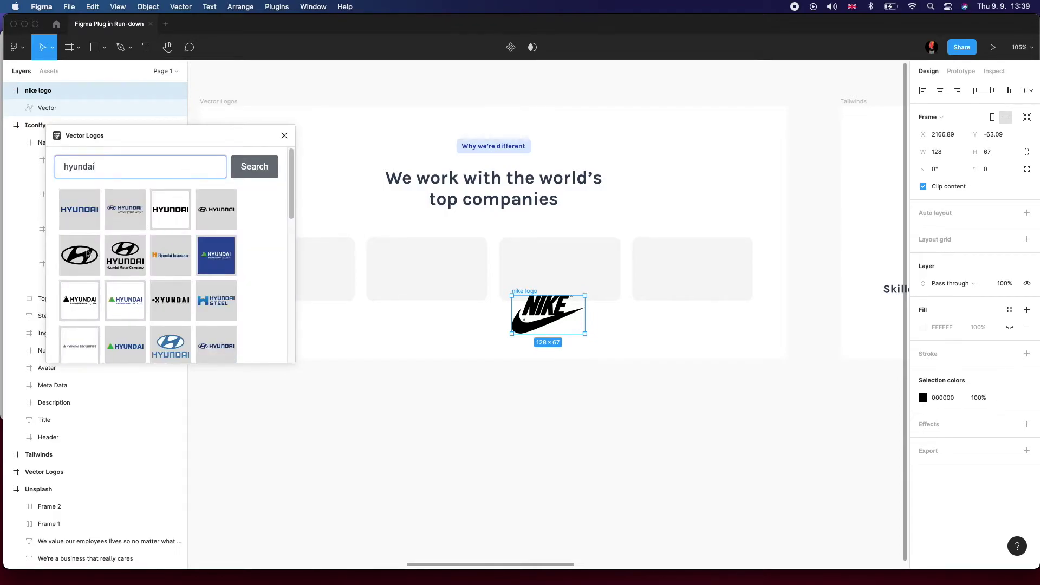
pyautogui.scroll(-3, 162, 244)
pyautogui.scroll(3, 220, 240)
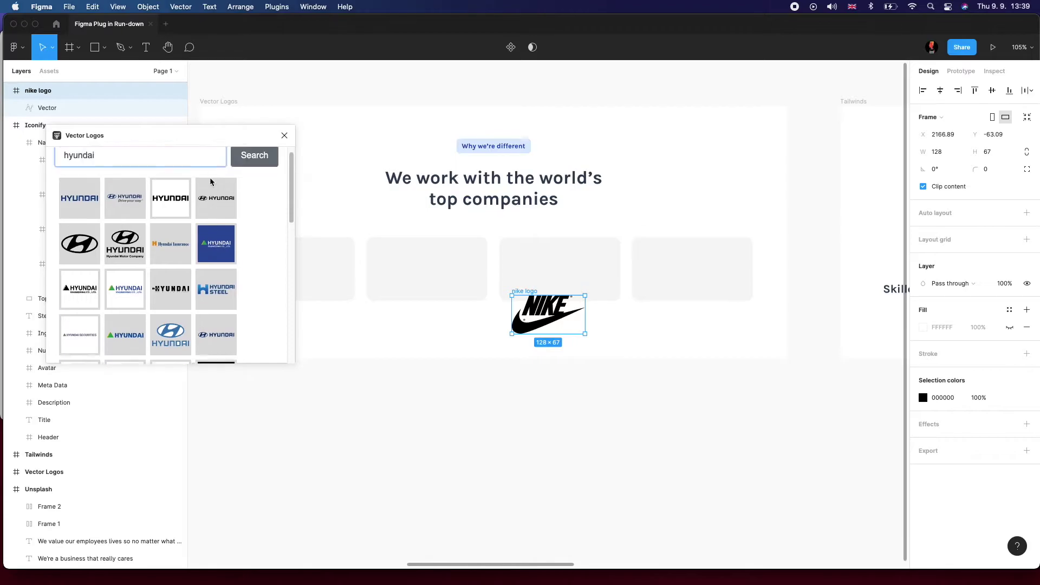
pyautogui.click(220, 240)
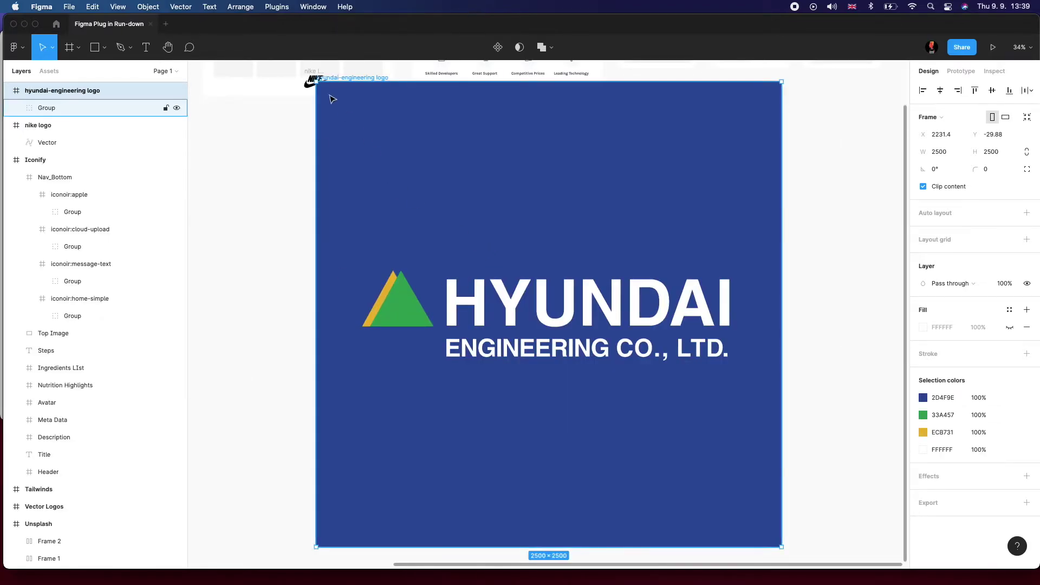
# - Delete the oversized Hyundai Engineering logo and add an Uber wordmark to the Vector Logos frame
pyautogui.press('Delete')
pyautogui.moveTo(276, 142); pyautogui.dragTo(349, 238)
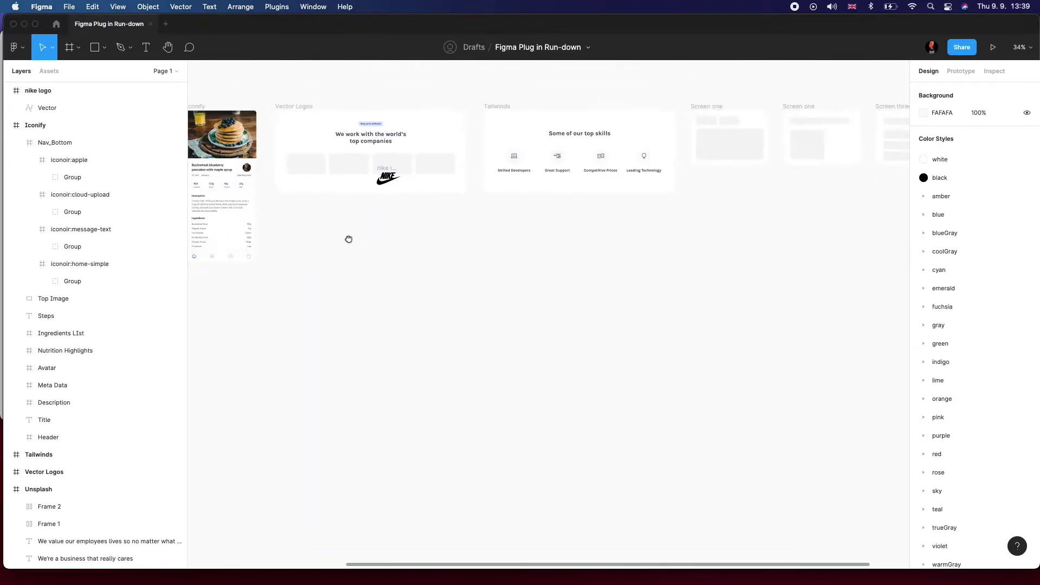
pyautogui.click(276, 5)
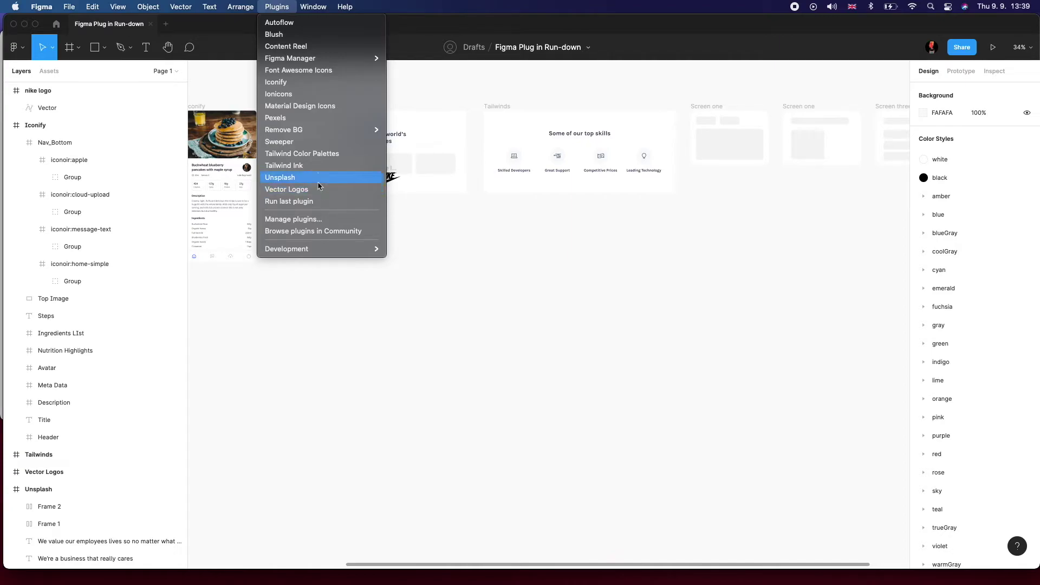
pyautogui.click(319, 189)
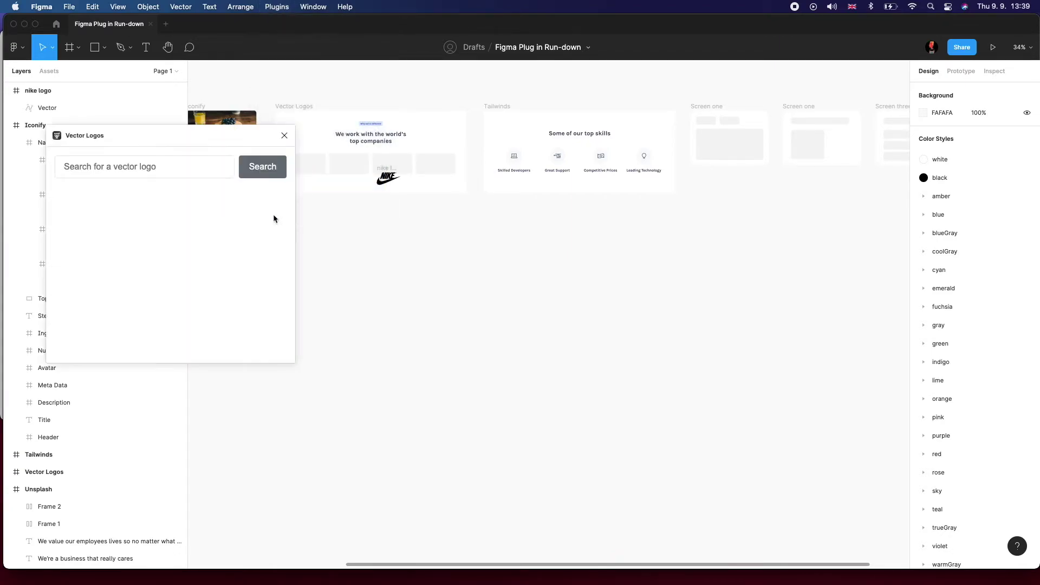
pyautogui.click(118, 168)
pyautogui.write('uber')
pyautogui.press('Return')
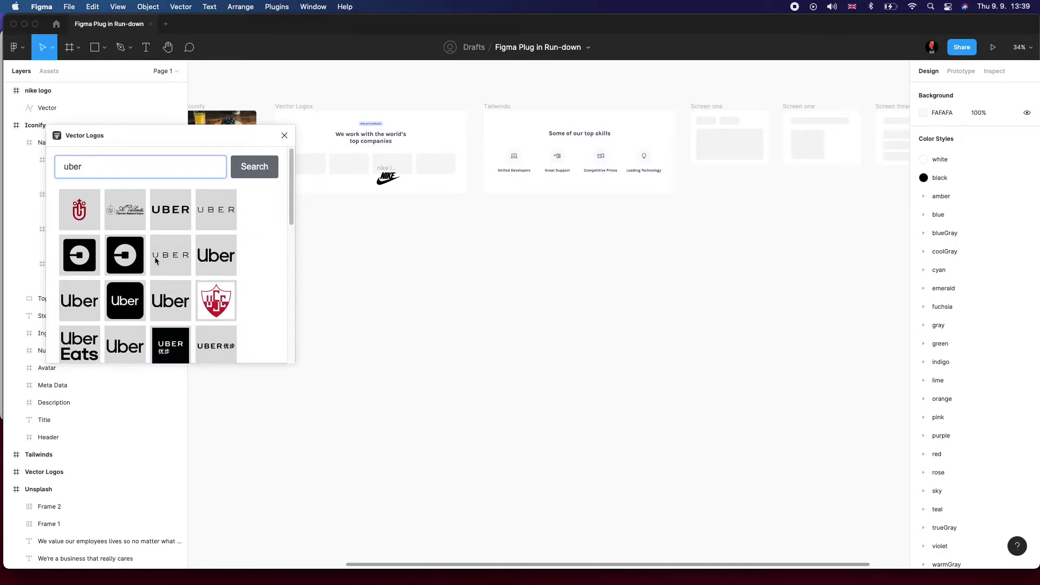
pyautogui.click(81, 304)
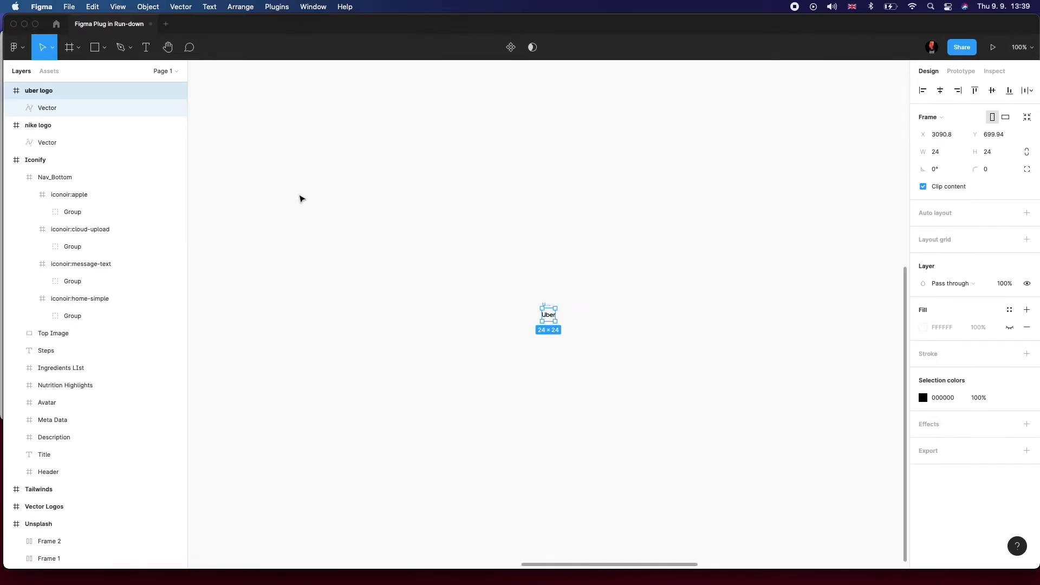
pyautogui.hscroll(-5, 622, 271)
pyautogui.scroll(-5, 598, 304)
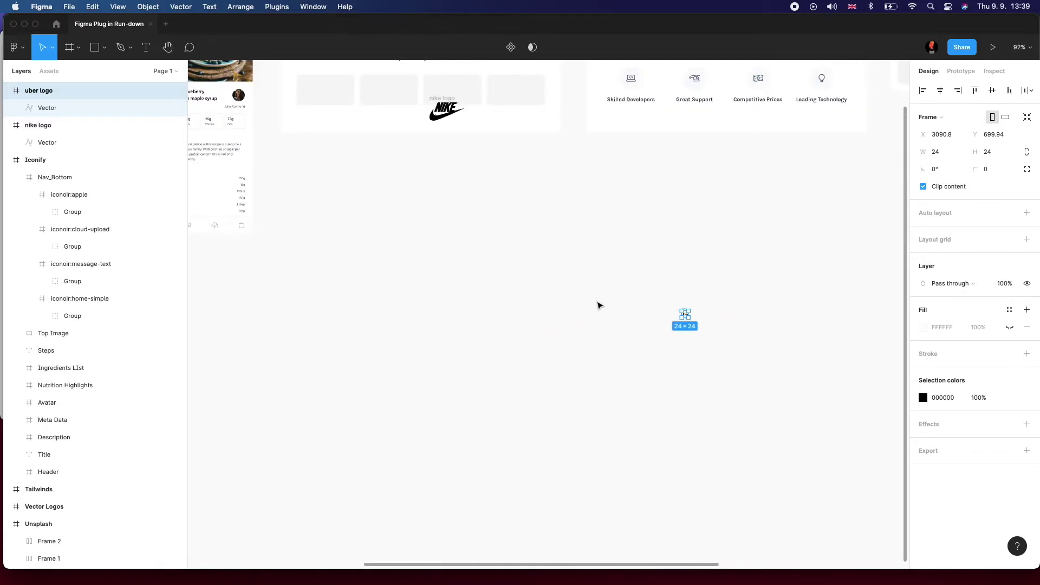
pyautogui.moveTo(685, 311); pyautogui.dragTo(400, 115)
# - Insert the plain black Hyundai wordmark and move it just below the Vector Logos frame
pyautogui.click(304, 5)
pyautogui.moveTo(276, 6)
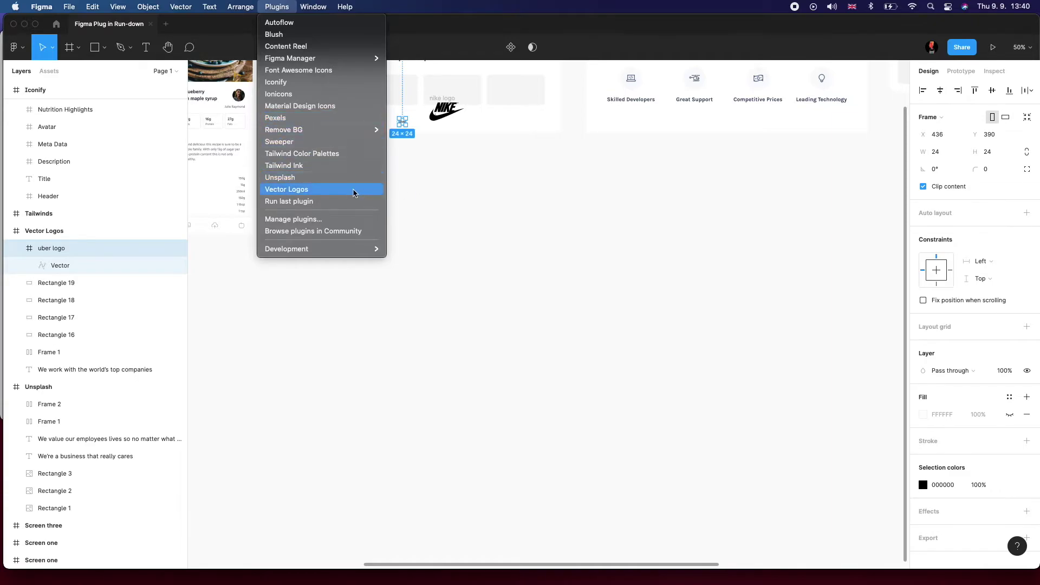
pyautogui.click(331, 189)
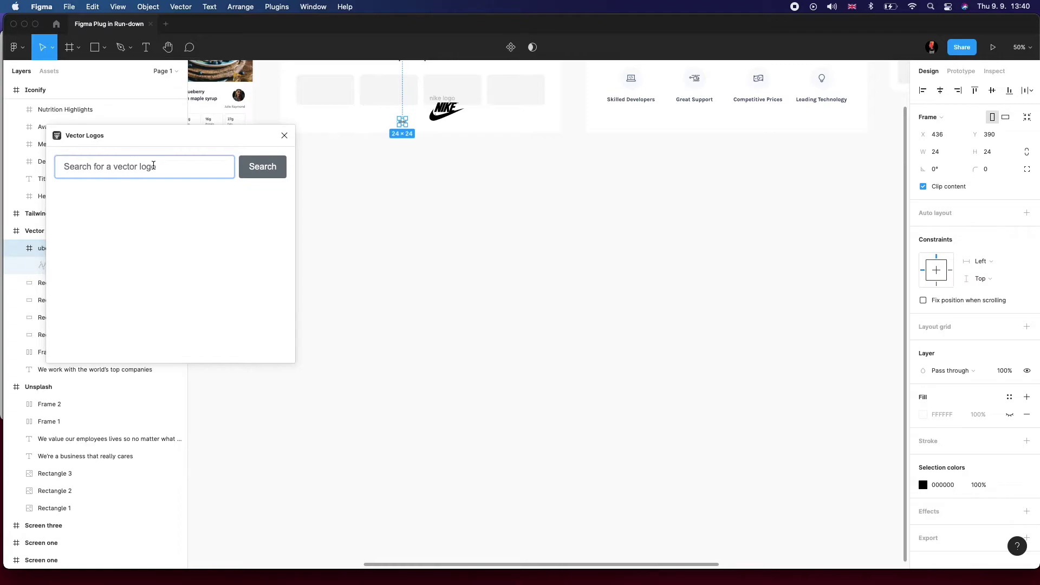
pyautogui.write('hyundai')
pyautogui.press('Return')
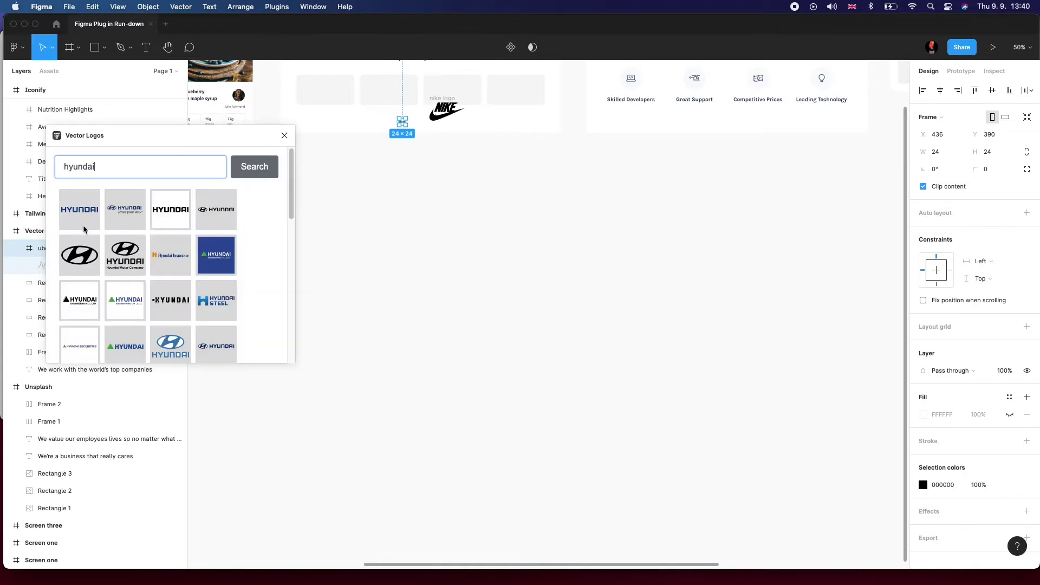
pyautogui.click(225, 211)
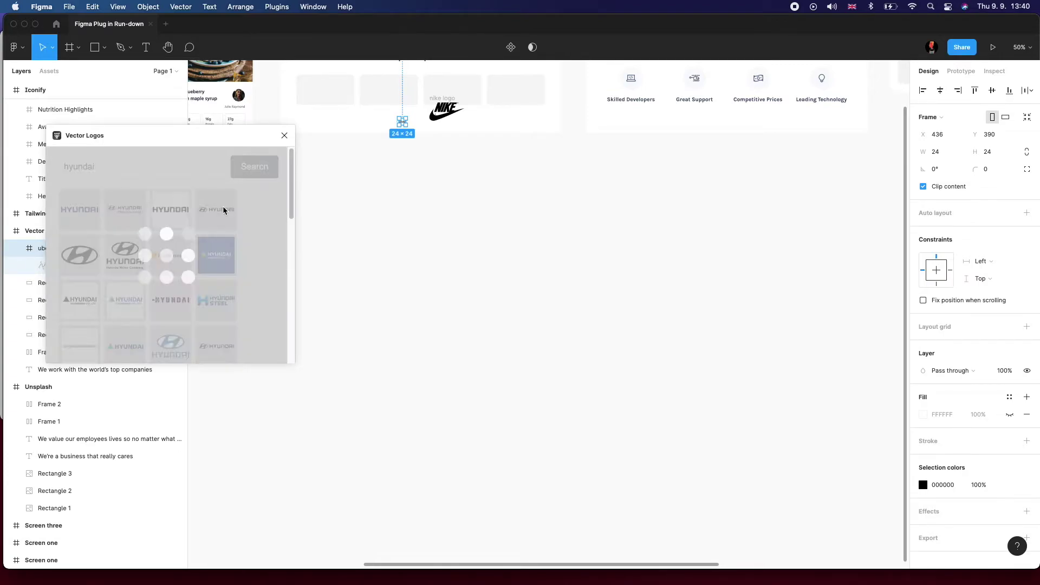
pyautogui.hotkey('shift', '1')
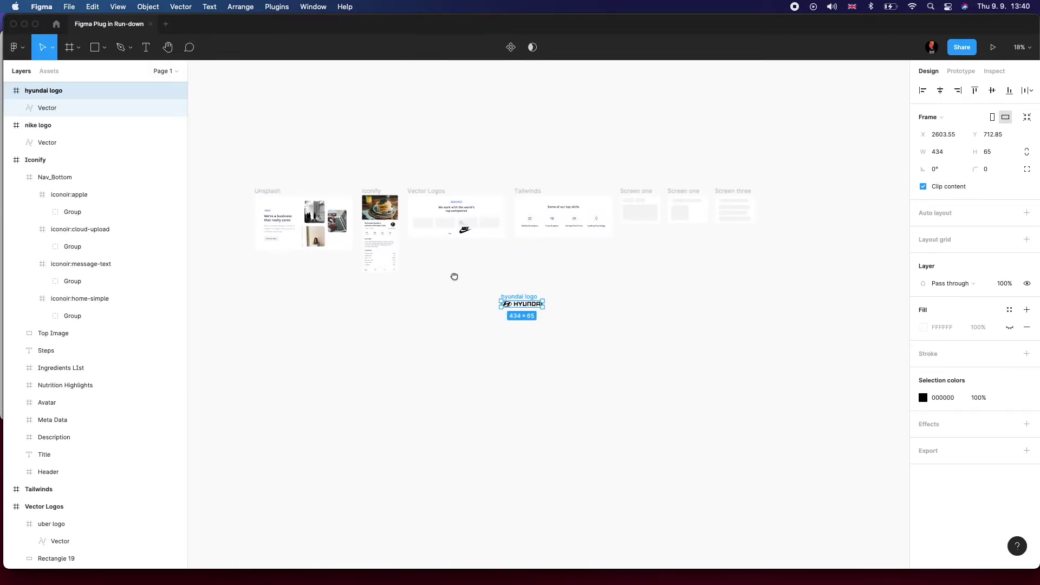
pyautogui.moveTo(537, 307); pyautogui.dragTo(472, 262)
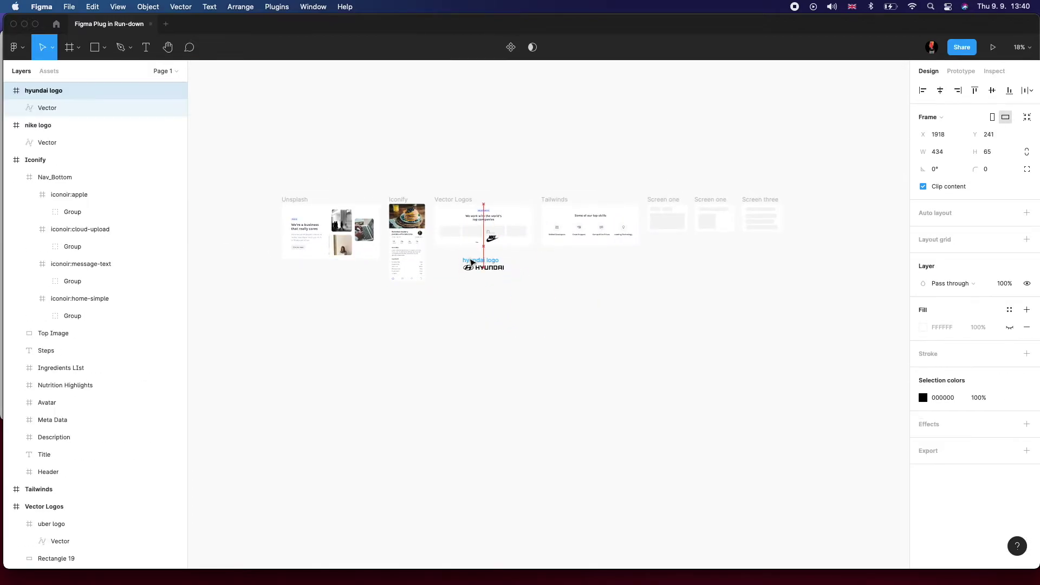
# - Fit Nike, Uber (115×115) and Hyundai (167×25) into the first three grey cards
pyautogui.scroll(5, 475, 228)
pyautogui.scroll(-2, 474, 228)
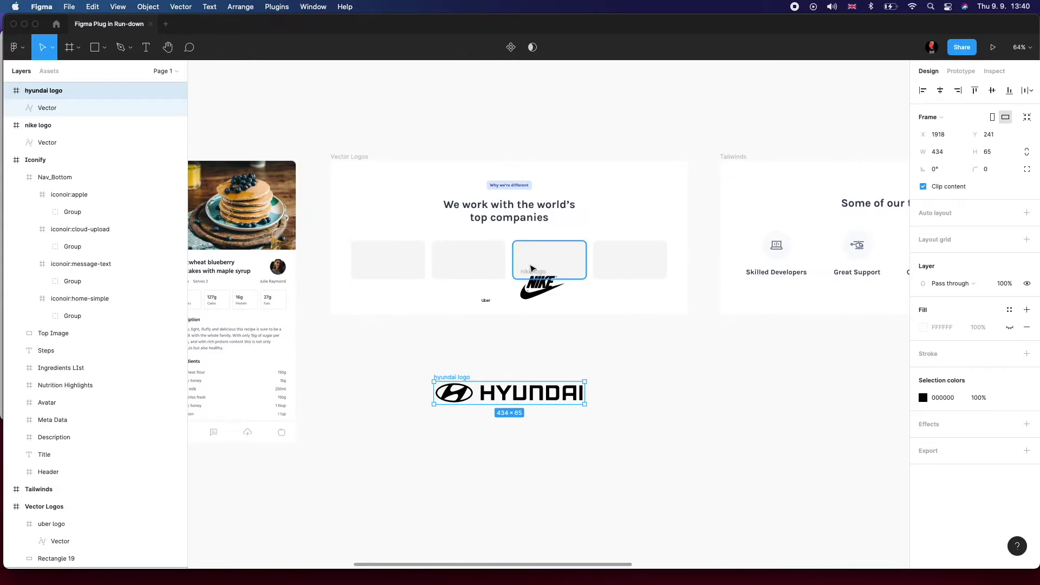
pyautogui.click(542, 286)
pyautogui.moveTo(432, 250); pyautogui.dragTo(389, 261)
pyautogui.press('Escape')
pyautogui.click(487, 301)
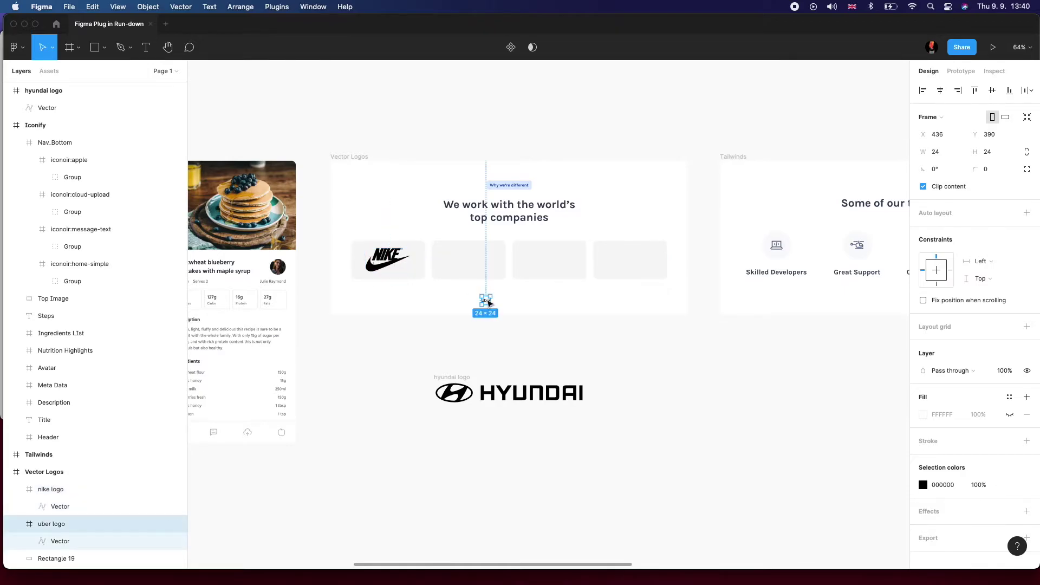
pyautogui.moveTo(490, 305); pyautogui.dragTo(465, 260)
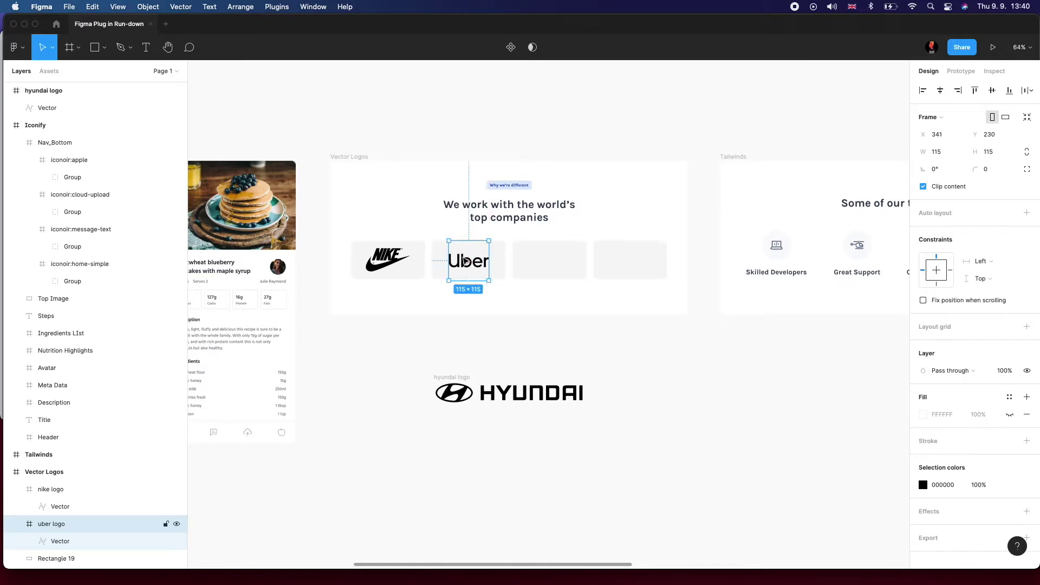
pyautogui.click(457, 375)
pyautogui.moveTo(436, 383)
pyautogui.mouseDown()
pyautogui.moveTo(504, 386)
pyautogui.moveTo(522, 261)
pyautogui.moveTo(549, 261)
pyautogui.moveTo(518, 244)
pyautogui.moveTo(540, 261)
pyautogui.mouseUp()
# - Insert the black Airbnb logo via a Vector Logos 'airbnb' search and shrink it into the fourth card
pyautogui.click(276, 7)
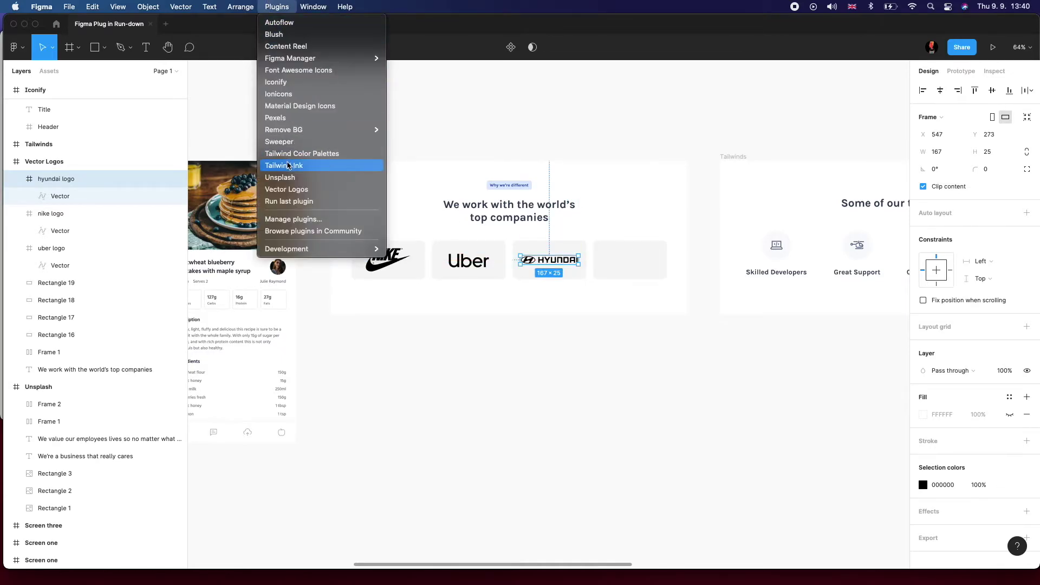
pyautogui.click(294, 189)
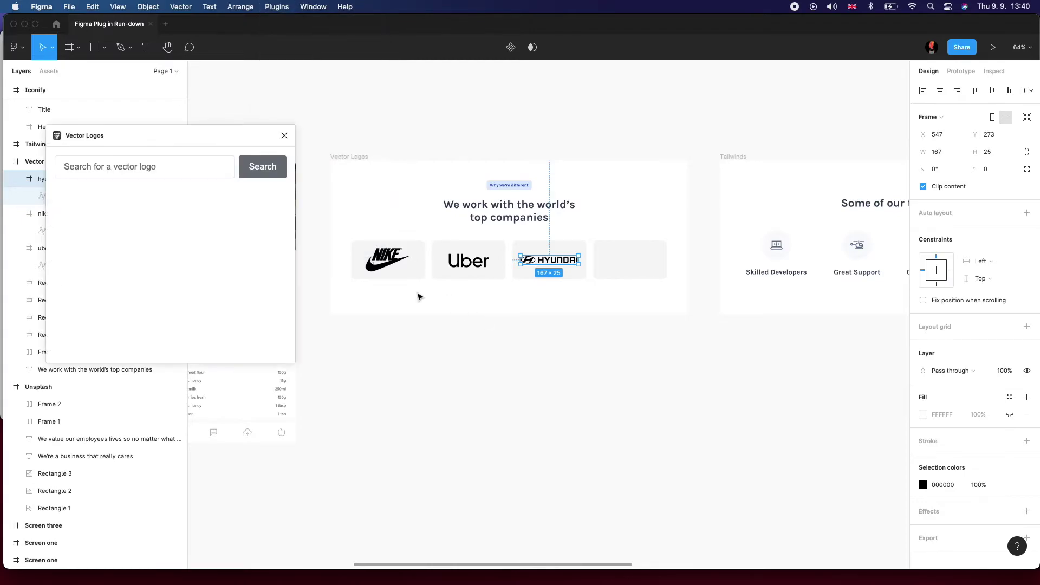
pyautogui.click(154, 159)
pyautogui.write('air')
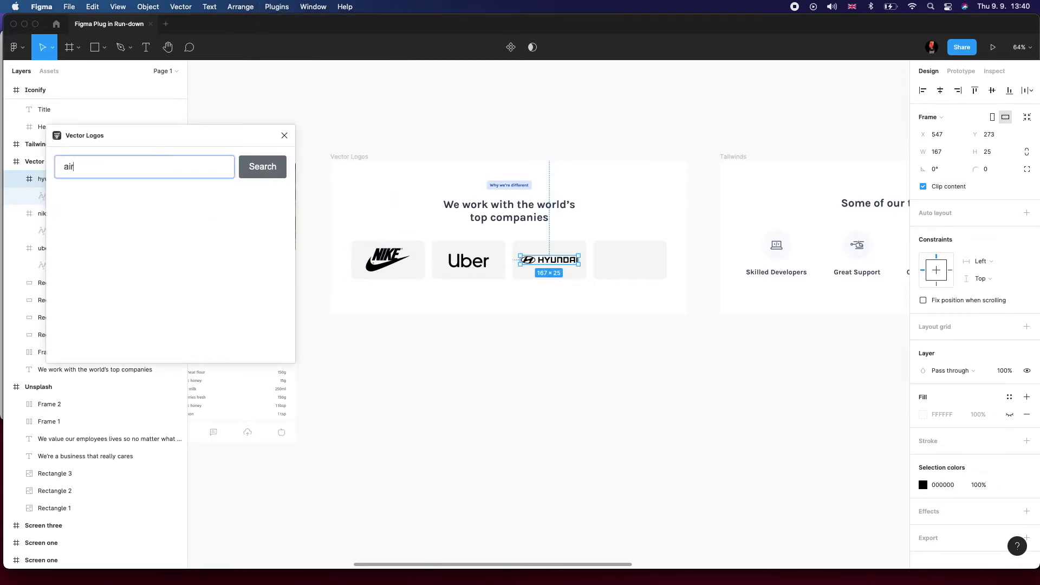
pyautogui.write('bnb')
pyautogui.press('Return')
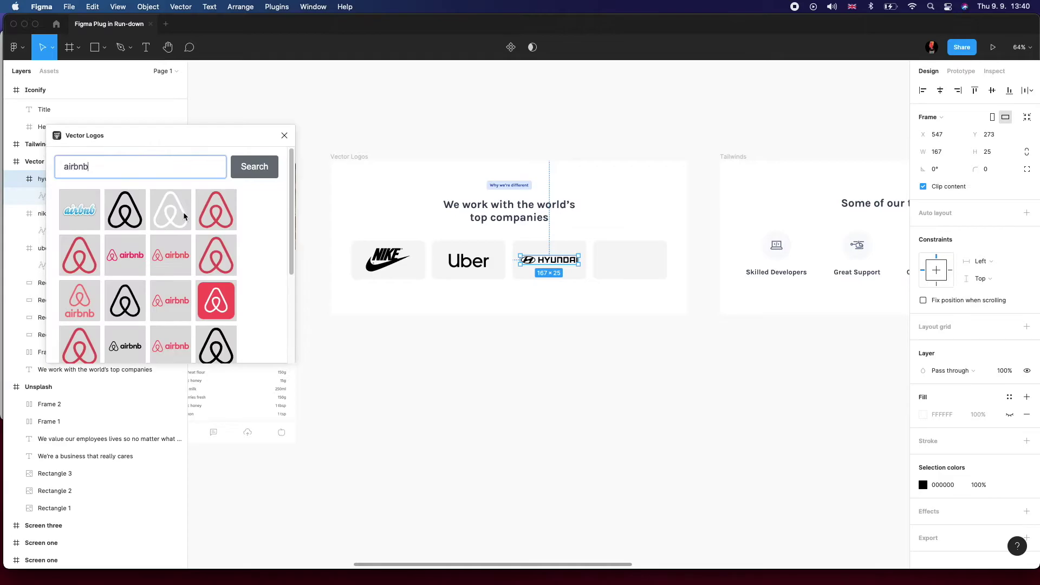
pyautogui.scroll(-3, 221, 285)
pyautogui.click(124, 273)
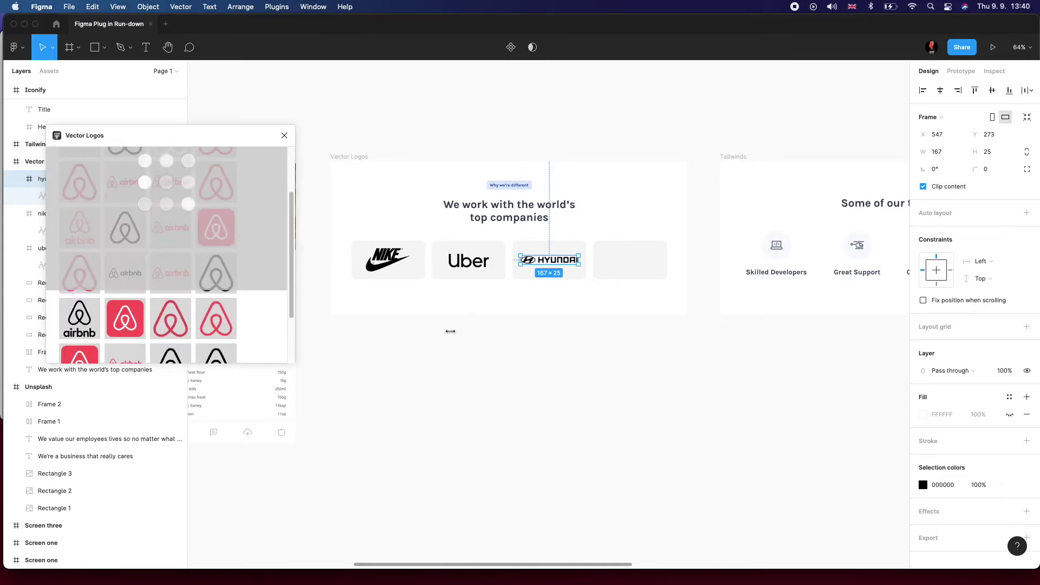
pyautogui.moveTo(451, 276); pyautogui.dragTo(552, 174)
# - Shrink the Nike logo to 109×57
pyautogui.click(359, 404)
pyautogui.moveTo(390, 336); pyautogui.dragTo(568, 418)
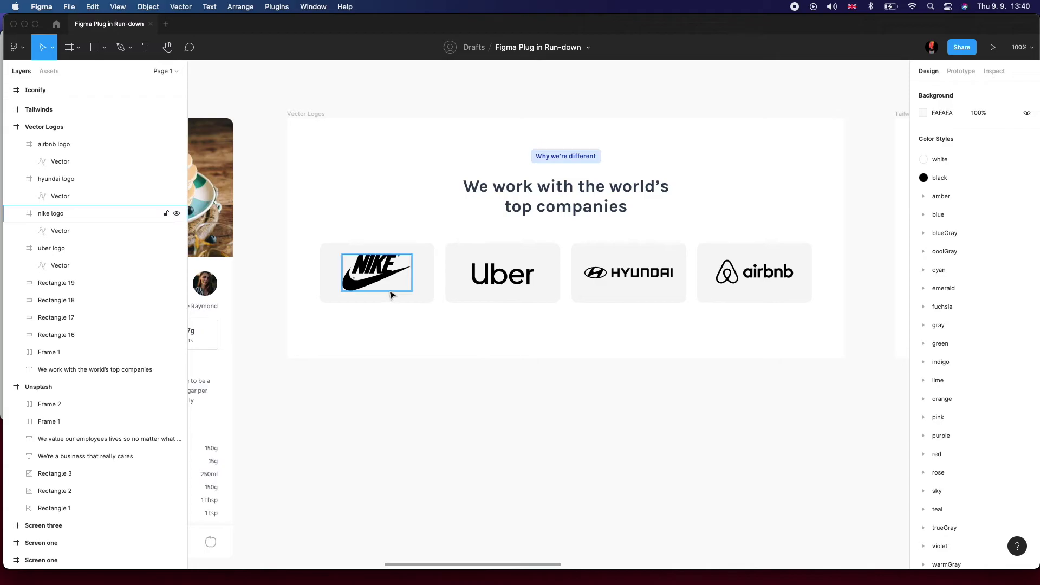
pyautogui.click(373, 272)
pyautogui.moveTo(343, 254); pyautogui.dragTo(347, 258)
# - Delete the four grey card backgrounds behind the Nike, Uber, Hyundai and Airbnb logos
pyautogui.click(421, 301)
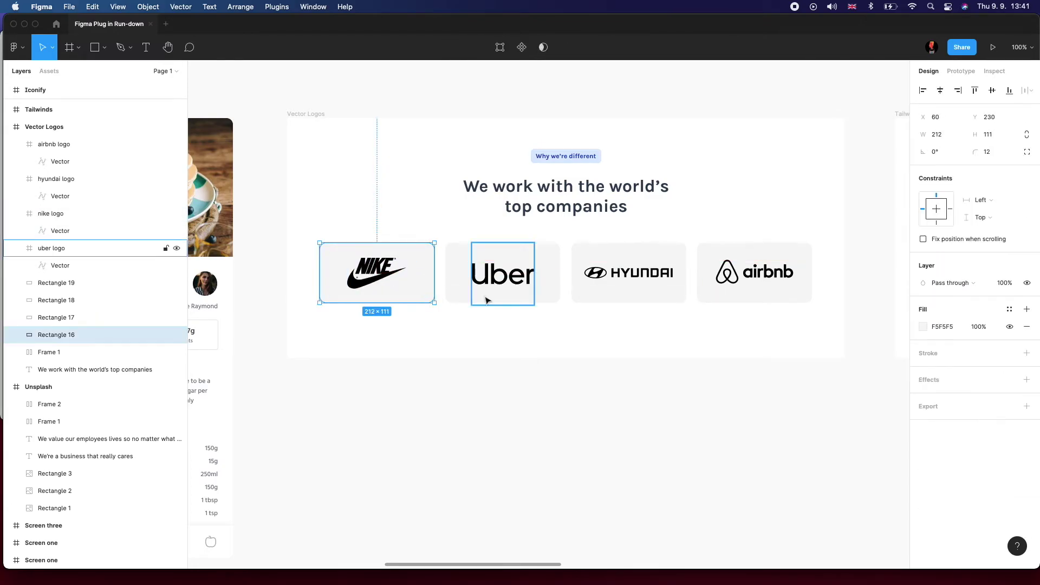
pyautogui.keyDown('shift'); pyautogui.click(485, 297); pyautogui.keyUp('shift')
pyautogui.click(462, 297)
pyautogui.keyDown('shift'); pyautogui.click(433, 297); pyautogui.keyUp('shift')
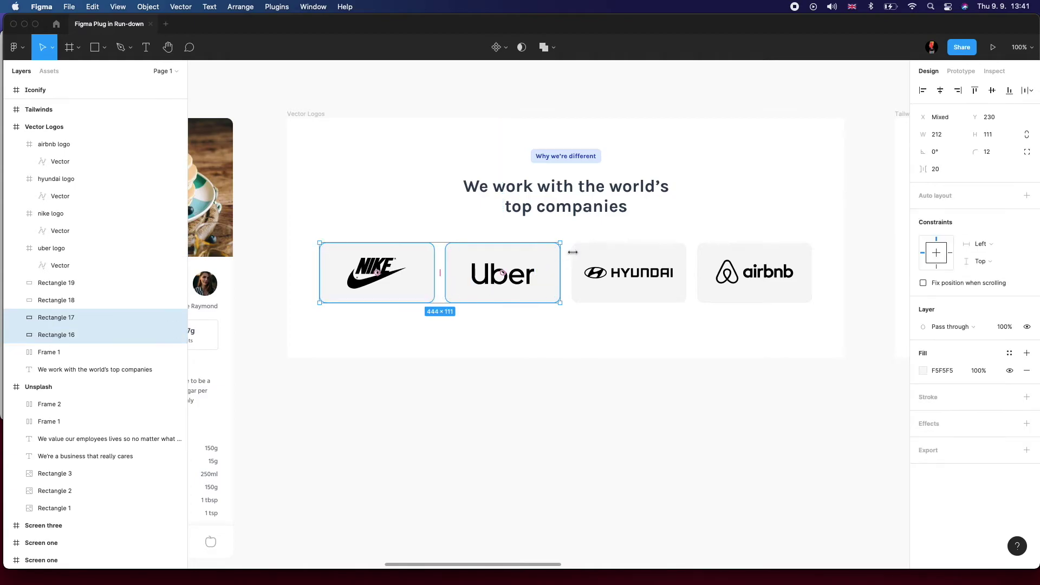
pyautogui.keyDown('shift'); pyautogui.click(674, 287); pyautogui.keyUp('shift')
pyautogui.keyDown('shift'); pyautogui.click(714, 264); pyautogui.keyUp('shift')
pyautogui.keyDown('shift'); pyautogui.click(714, 264); pyautogui.keyUp('shift')
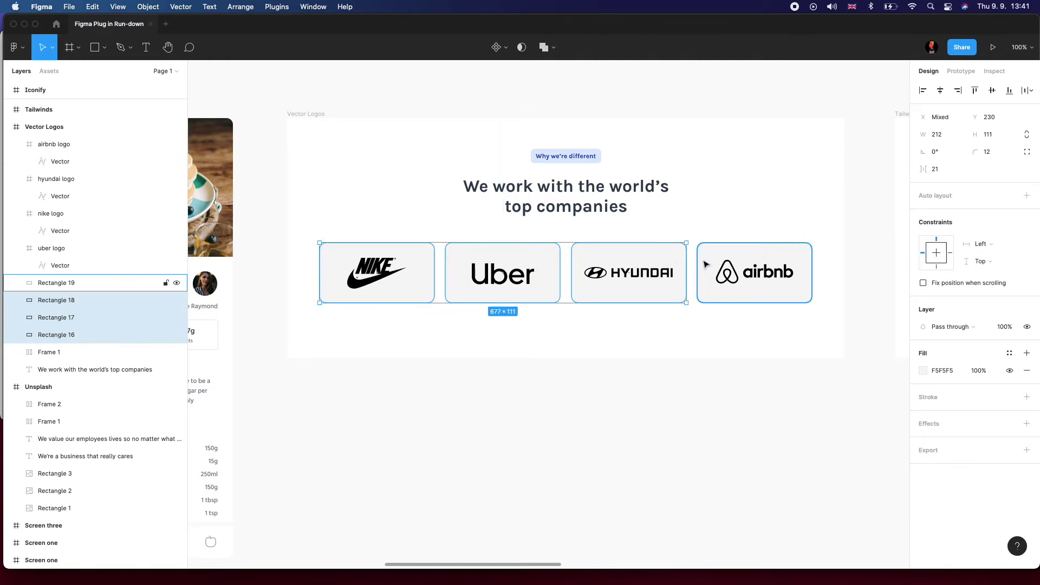
pyautogui.keyDown('shift'); pyautogui.click(698, 259); pyautogui.keyUp('shift')
pyautogui.press('Delete')
# - Set the four company logos to 30% layer opacity
pyautogui.moveTo(846, 447); pyautogui.dragTo(354, 269)
pyautogui.click(1009, 338)
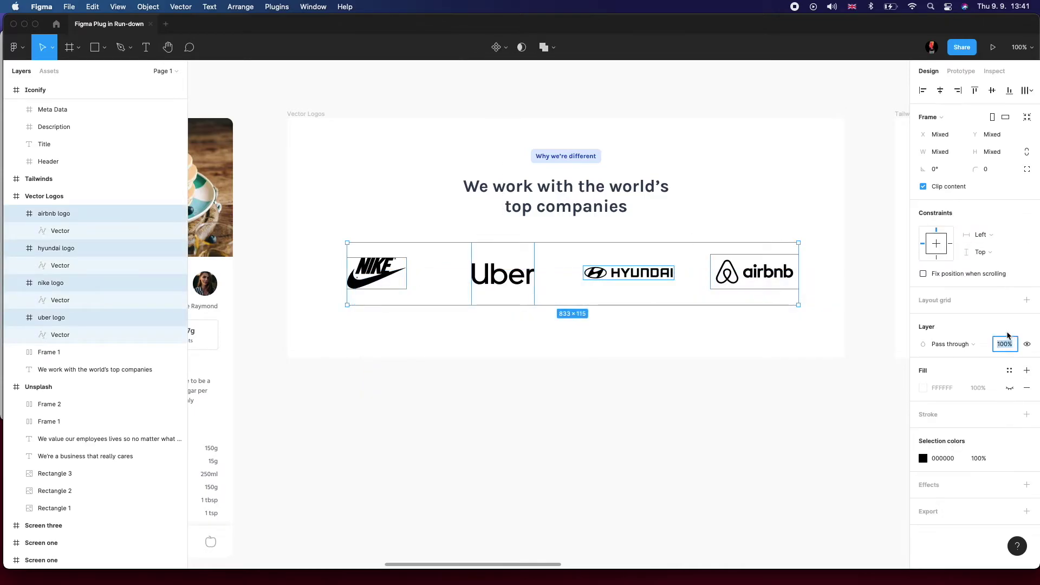
pyautogui.write('30')
pyautogui.press('Return')
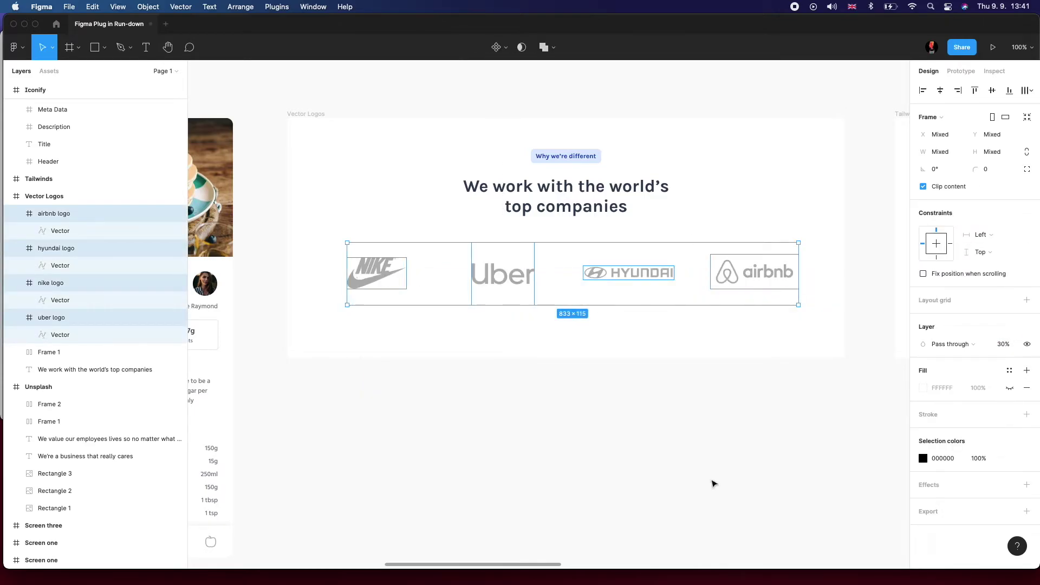
# - Deselect and pan over to the Tailwinds skills frame
pyautogui.click(713, 483)
pyautogui.hscroll(3, 590, 395)
pyautogui.scroll(1, 590, 395)
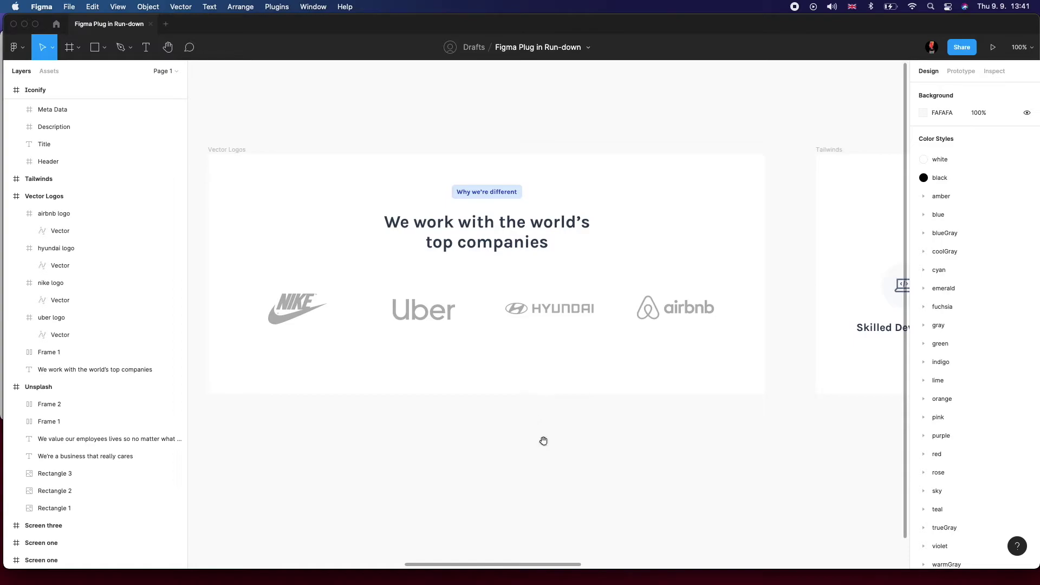
pyautogui.moveTo(543, 441); pyautogui.dragTo(512, 449)
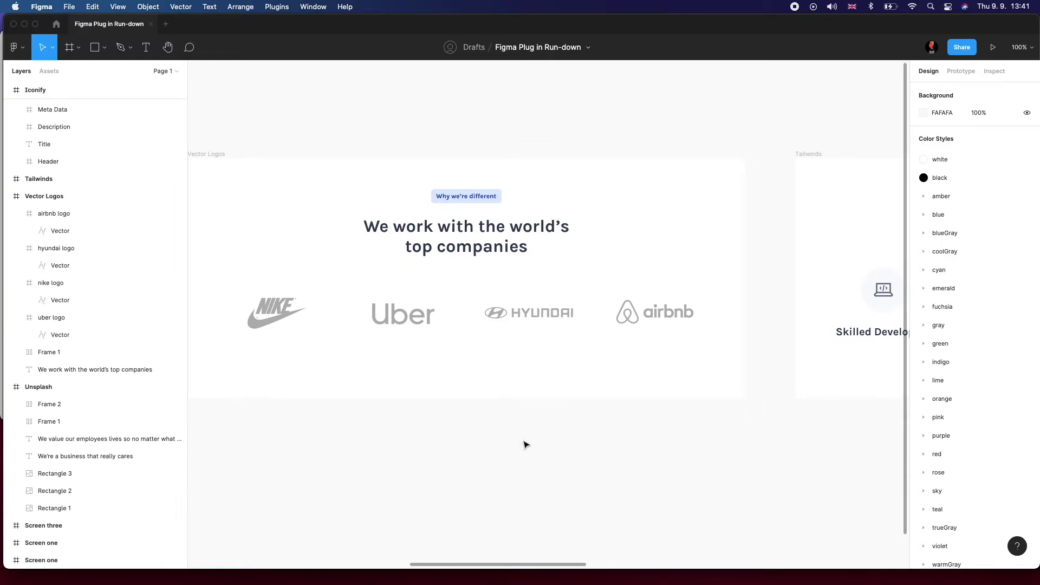
pyautogui.hscroll(5, 525, 441)
pyautogui.moveTo(416, 446); pyautogui.dragTo(310, 469)
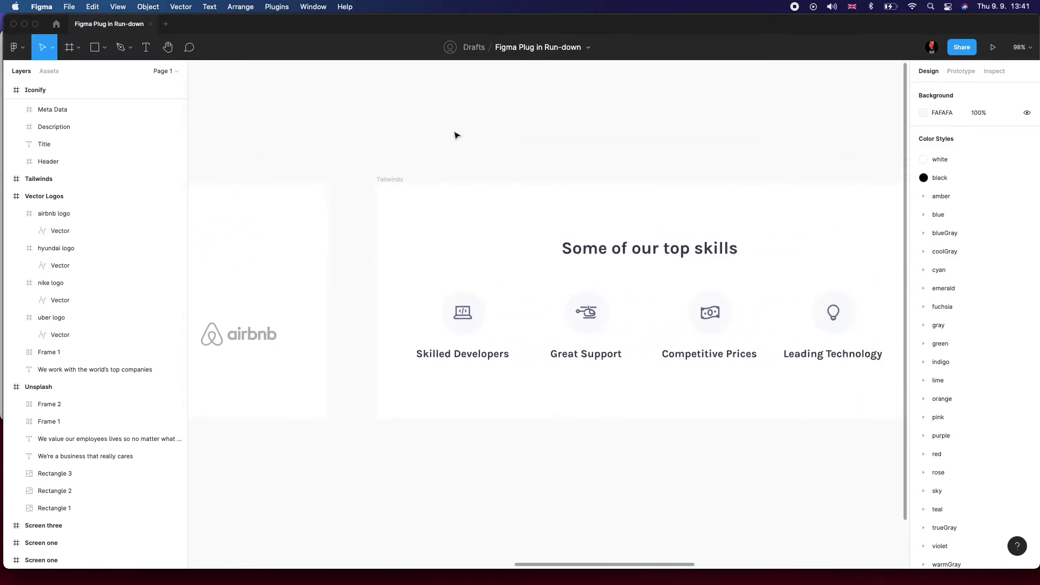
pyautogui.hscroll(6, 444, 144)
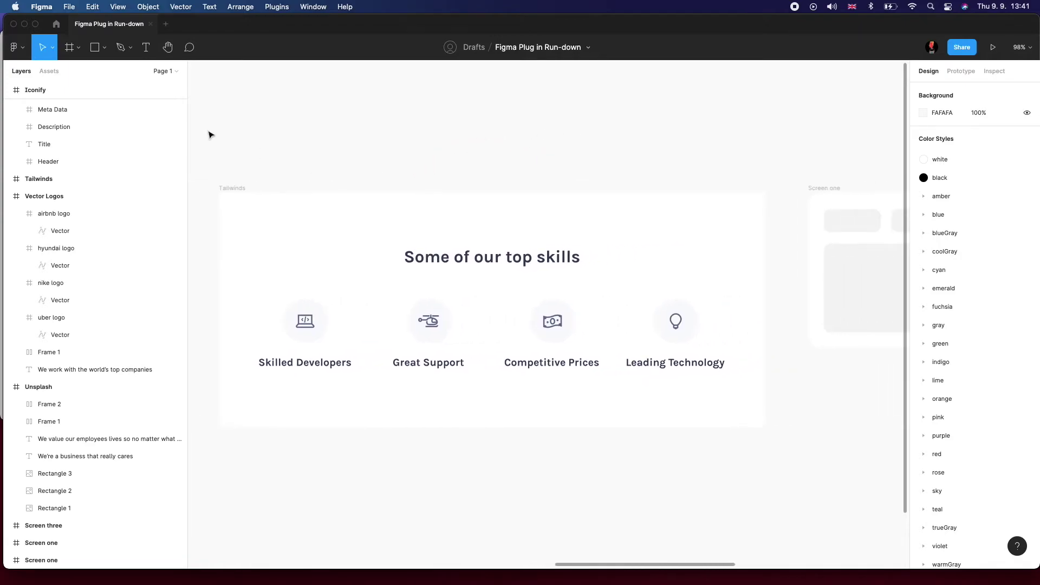
pyautogui.click(63, 25)
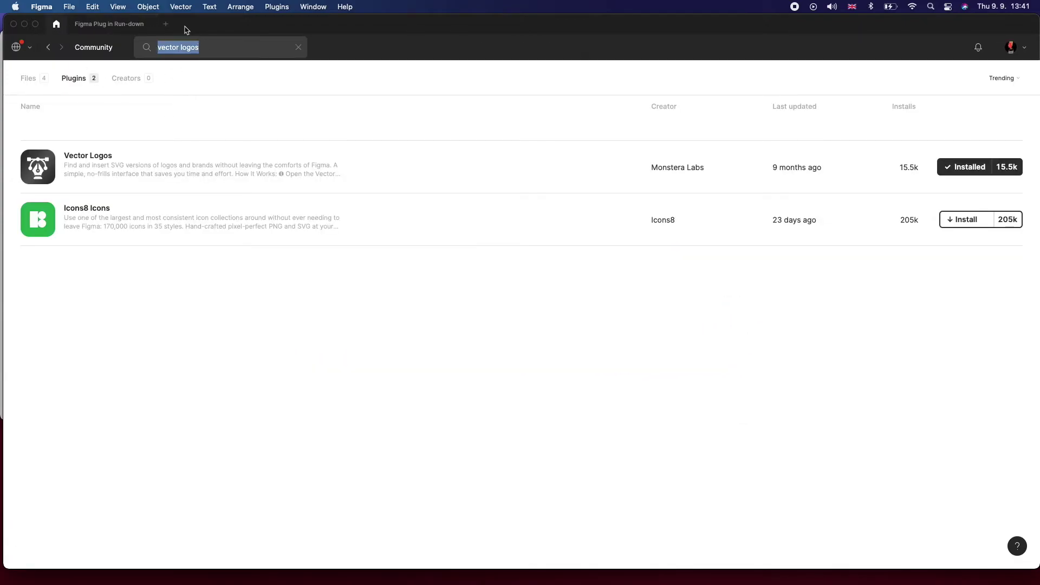
pyautogui.write('tia')
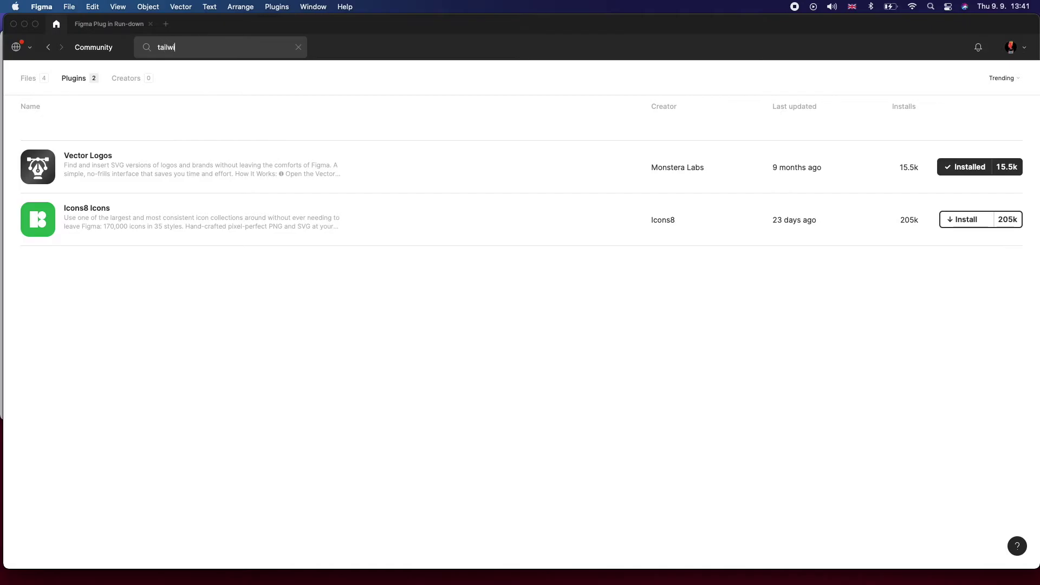
pyautogui.press('Return')
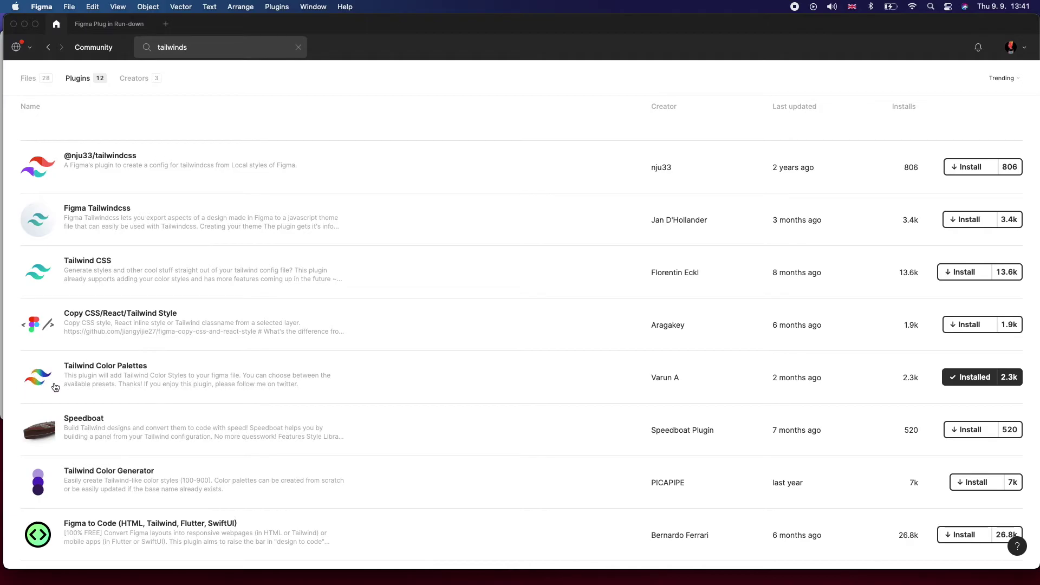
pyautogui.click(97, 26)
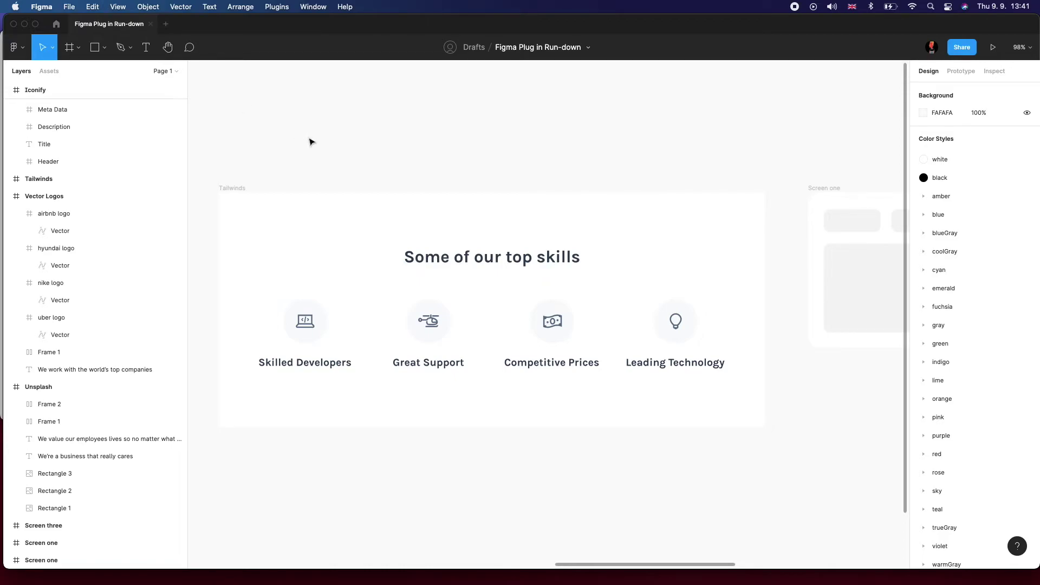
pyautogui.click(280, 6)
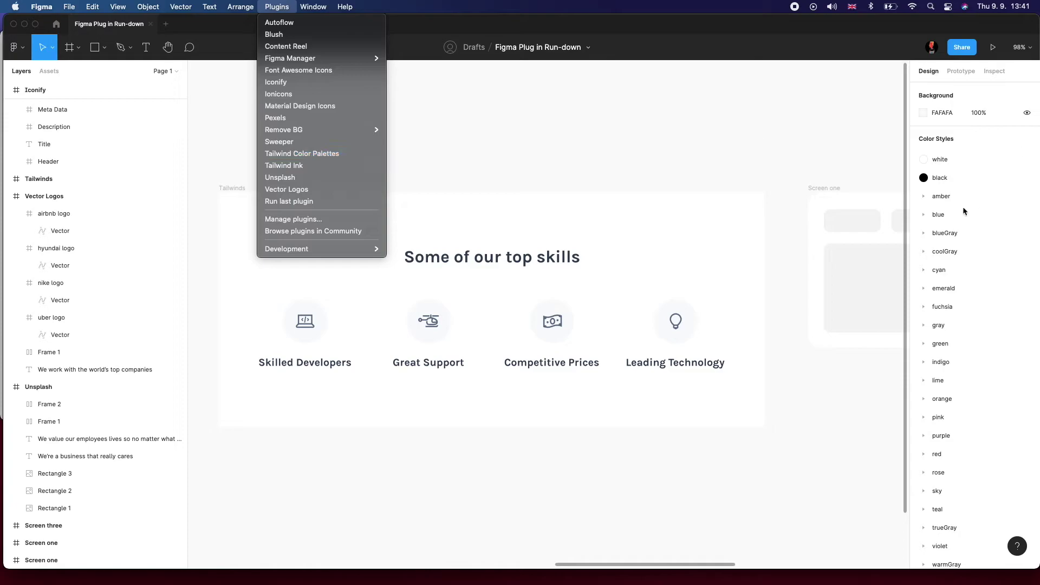
pyautogui.click(296, 157)
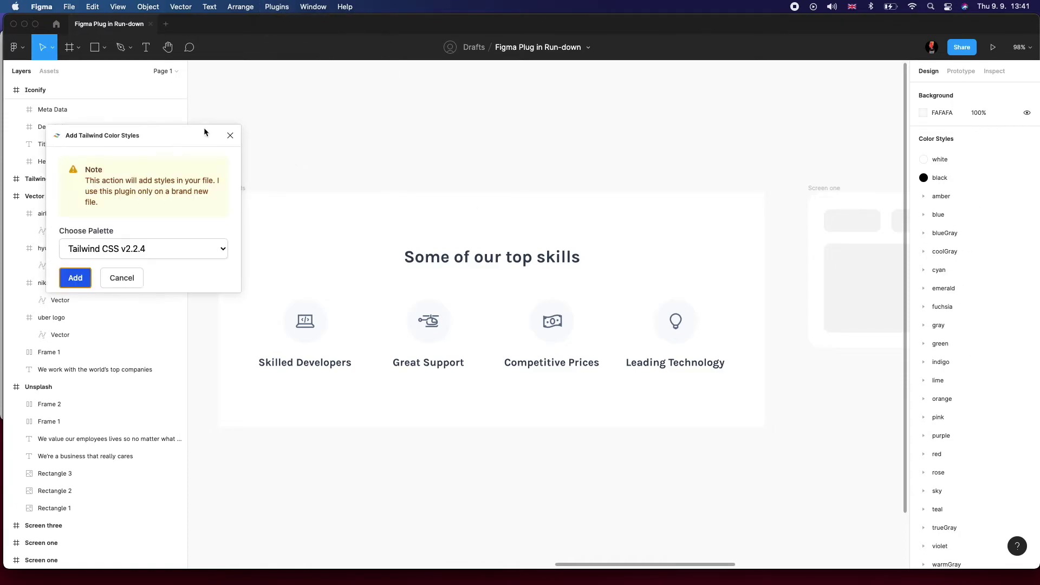
pyautogui.moveTo(204, 132); pyautogui.dragTo(563, 149)
pyautogui.click(522, 263)
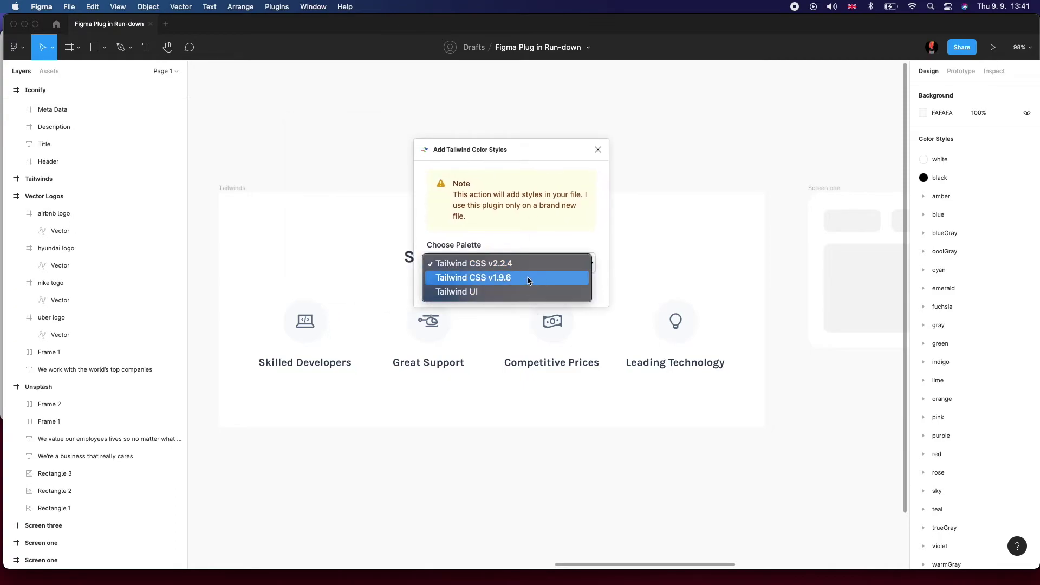
pyautogui.click(515, 235)
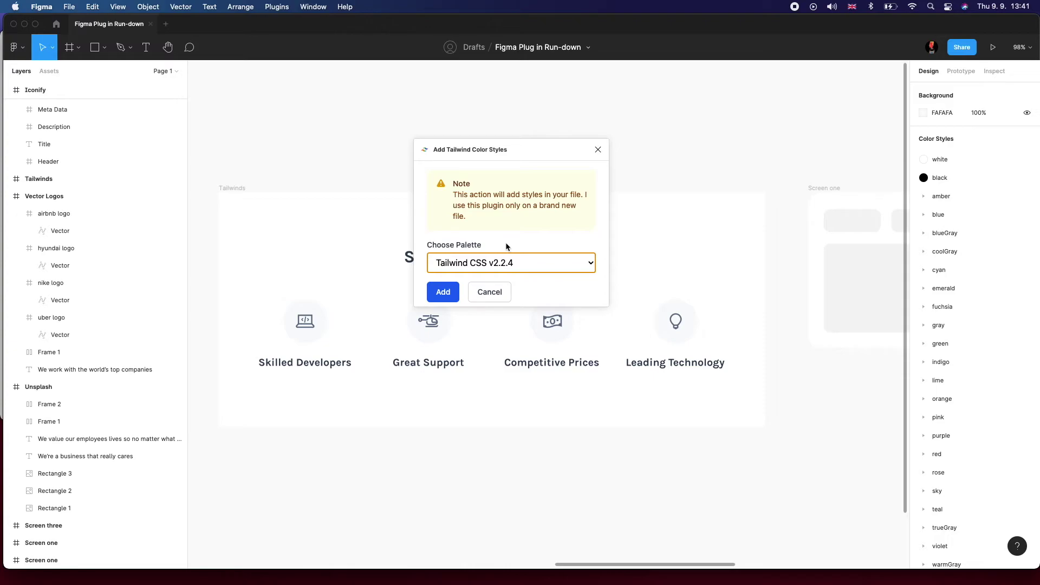
pyautogui.click(514, 257)
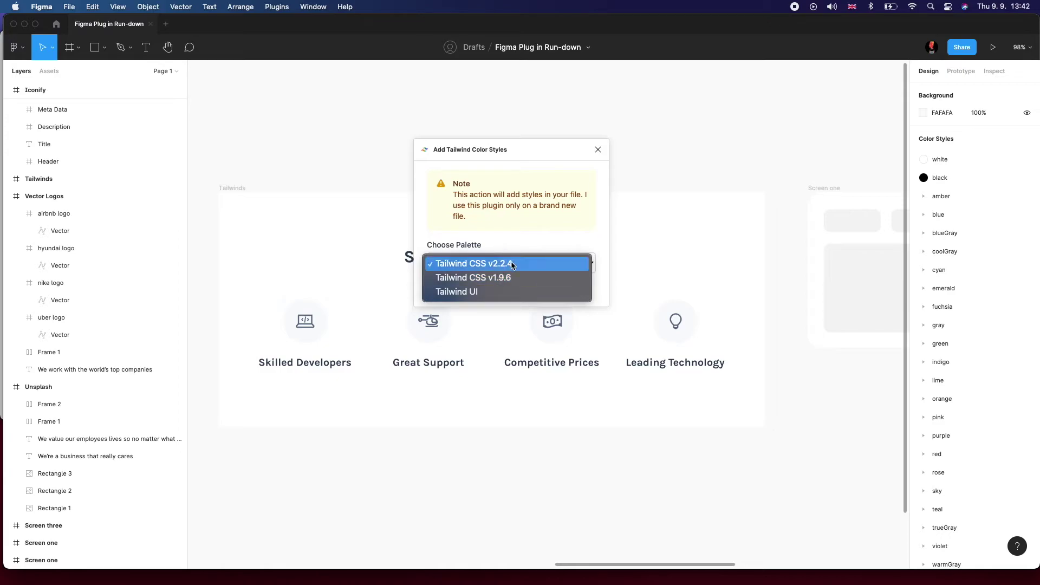
pyautogui.click(511, 247)
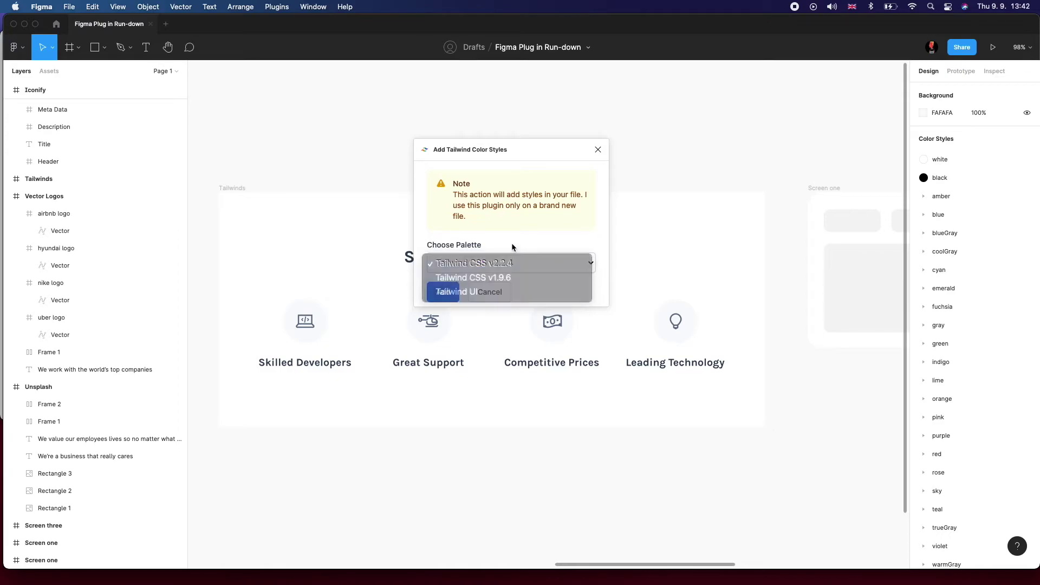
pyautogui.click(598, 150)
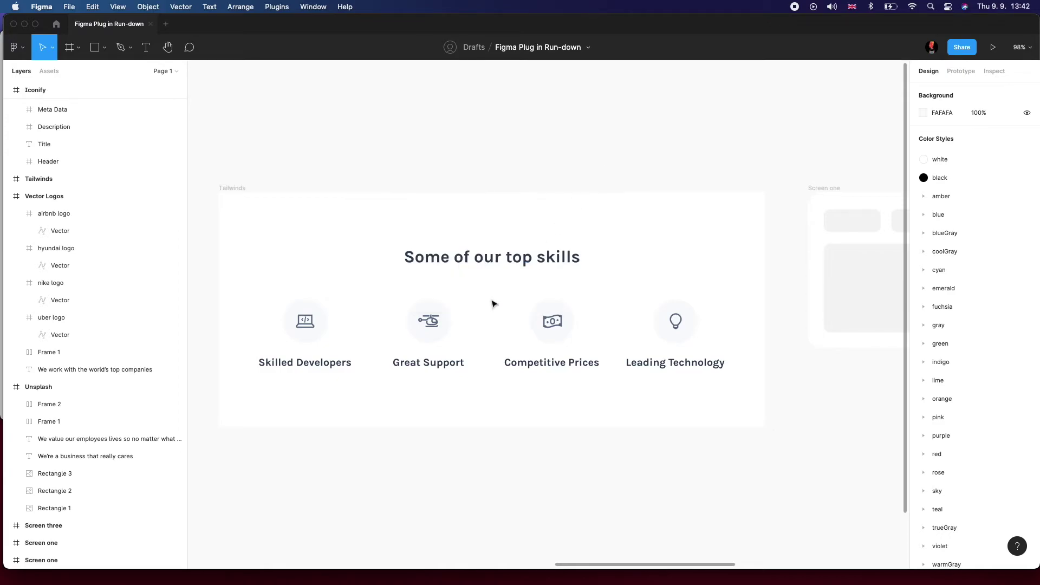
# - Fill the Skilled Developers circle with cyan/50 and recolour its laptop icon cyan
pyautogui.click(317, 304)
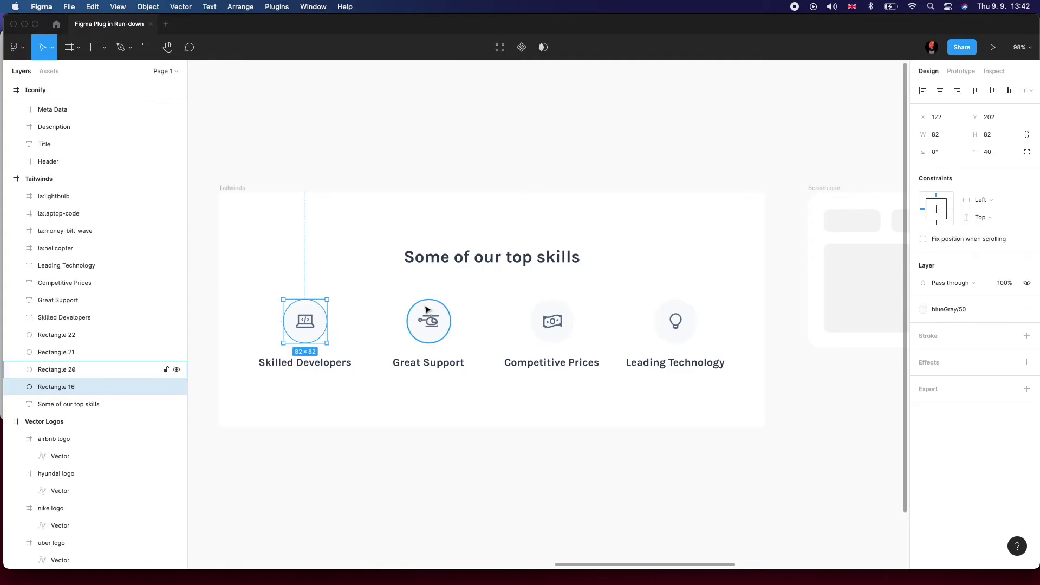
pyautogui.click(923, 309)
pyautogui.scroll(-5, 965, 469)
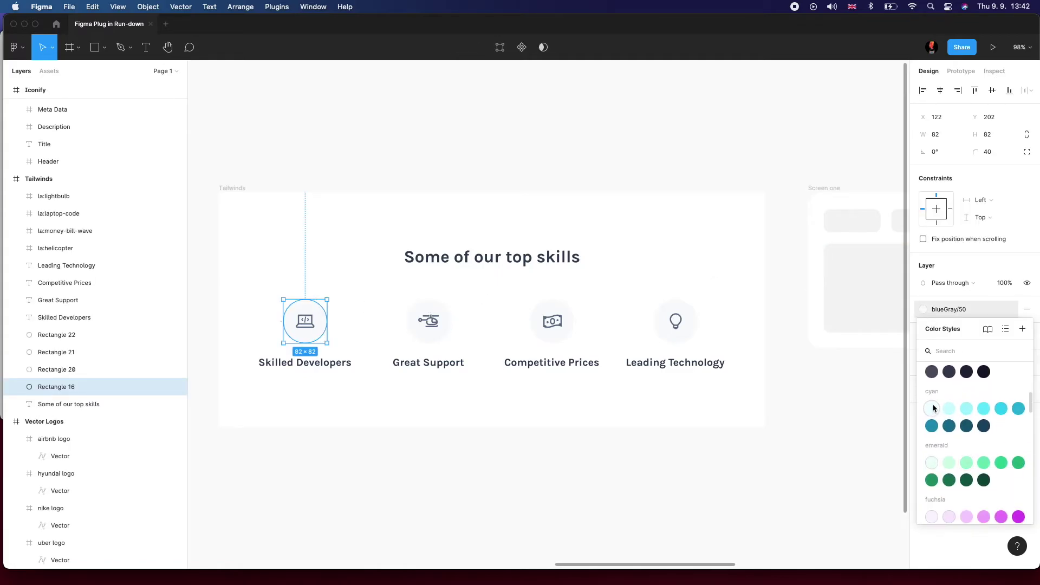
pyautogui.click(932, 408)
pyautogui.click(309, 321)
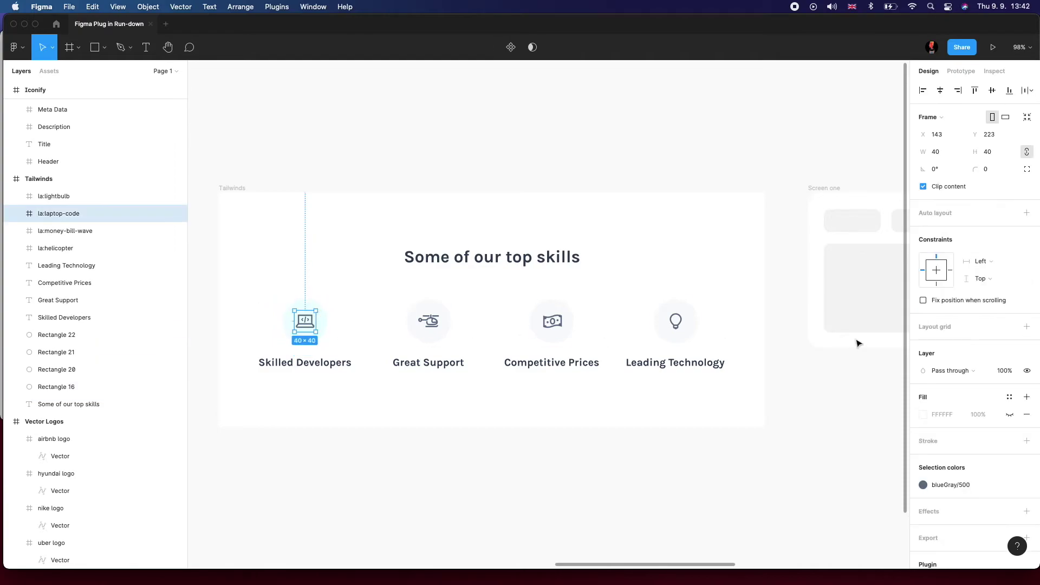
pyautogui.click(923, 484)
pyautogui.scroll(-6, 823, 484)
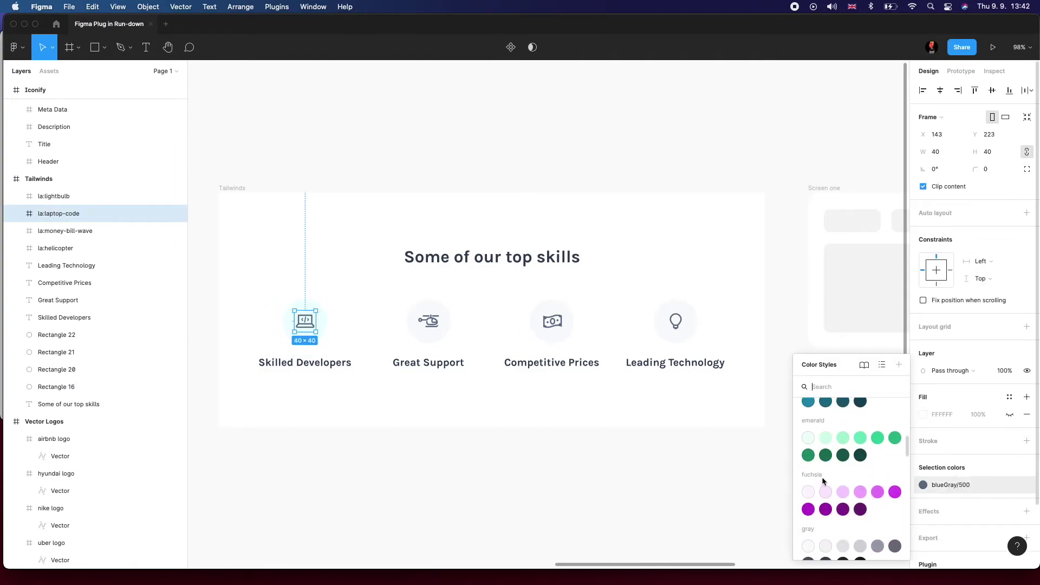
pyautogui.scroll(2, 824, 437)
pyautogui.click(895, 469)
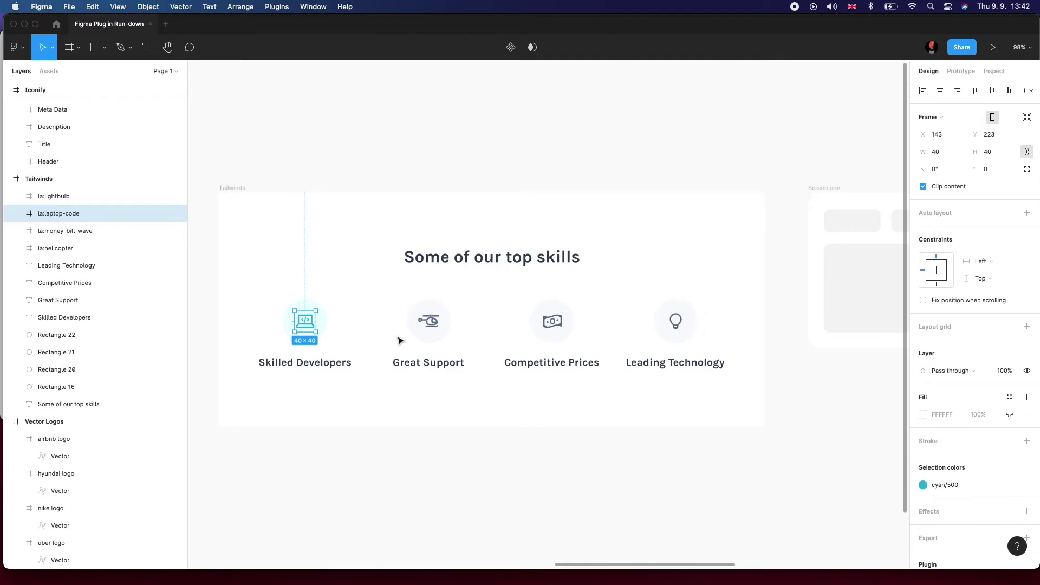
# - Fill the Great Support circle with fuchsia/50 and colour the helicopter icon fuchsia/500
pyautogui.click(425, 308)
pyautogui.click(932, 306)
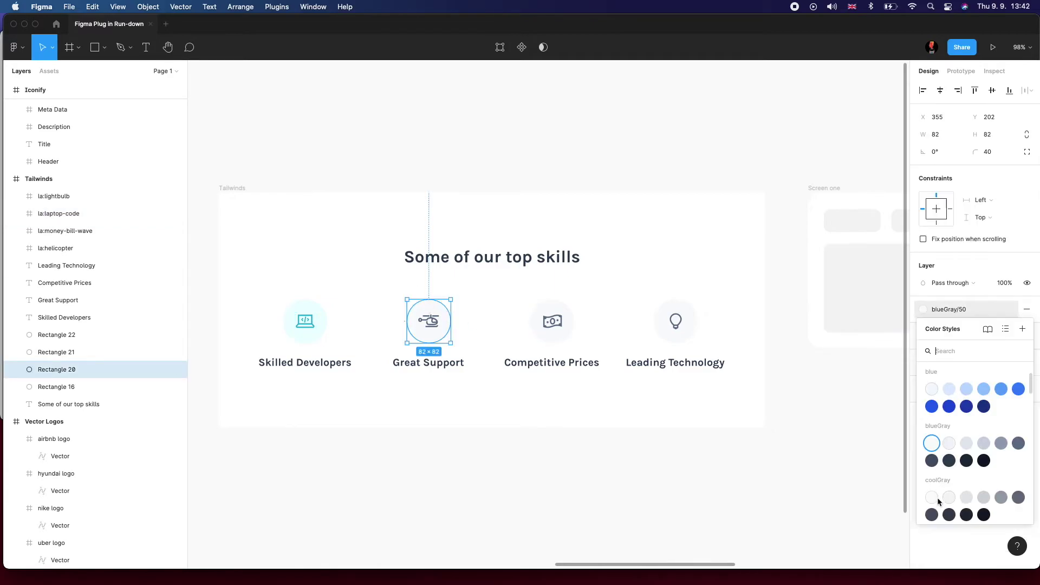
pyautogui.scroll(-5, 939, 501)
pyautogui.click(931, 463)
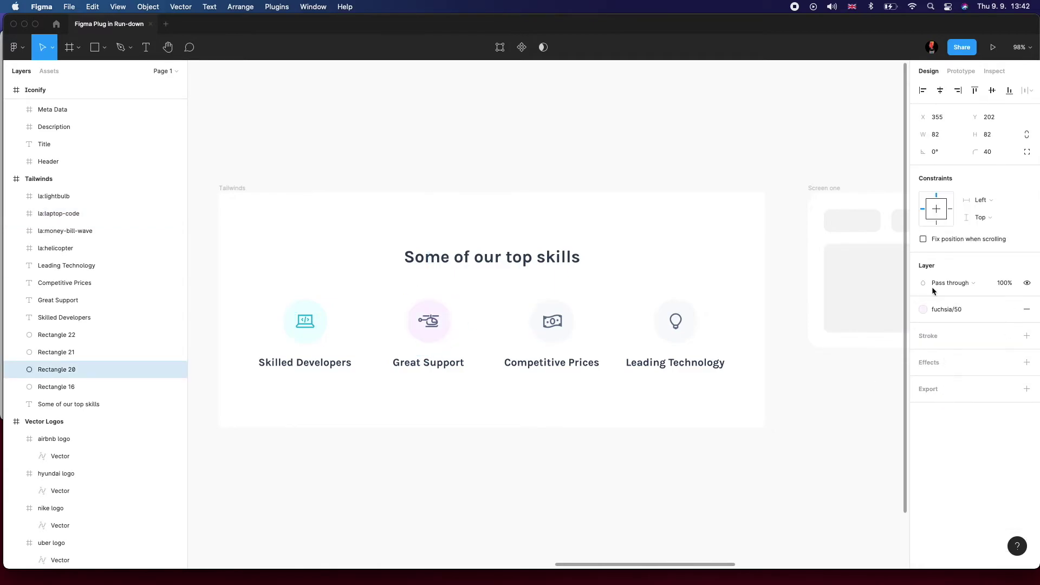
pyautogui.click(429, 319)
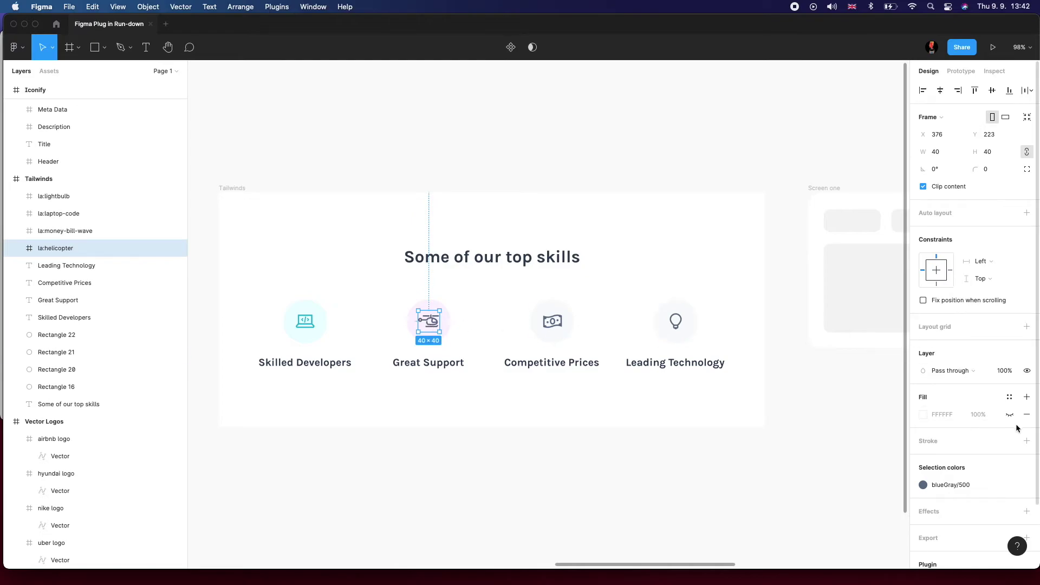
pyautogui.click(969, 485)
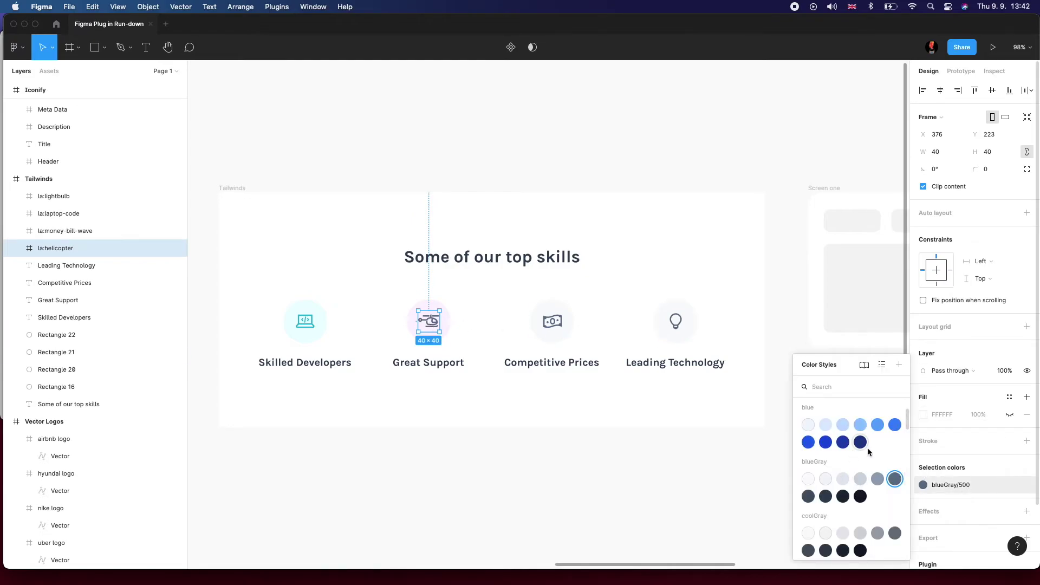
pyautogui.write('fusc')
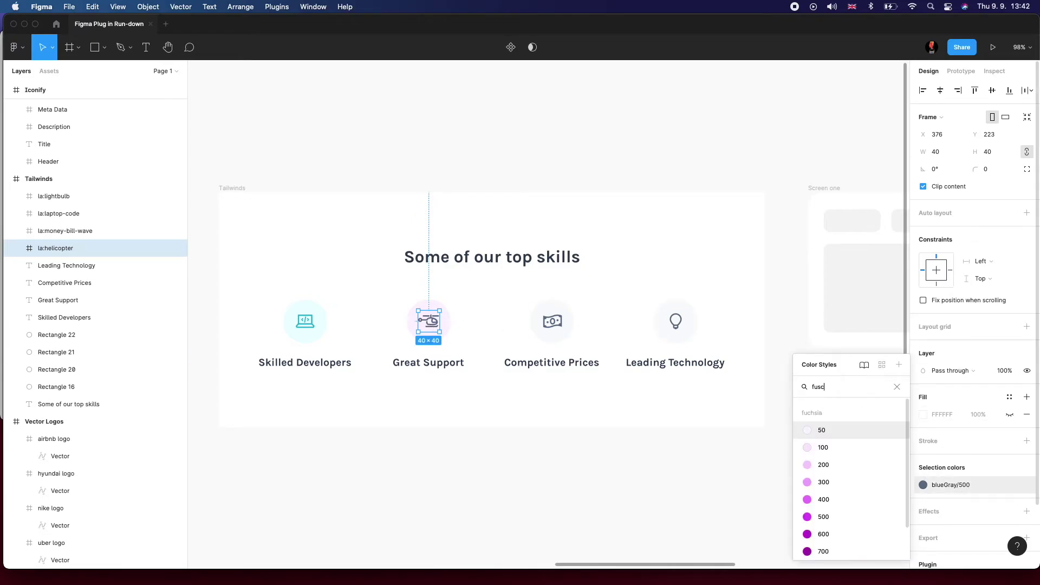
pyautogui.click(823, 516)
# - Fill the Competitive Prices circle with teal/100 and colour the money icon teal/500
pyautogui.click(548, 300)
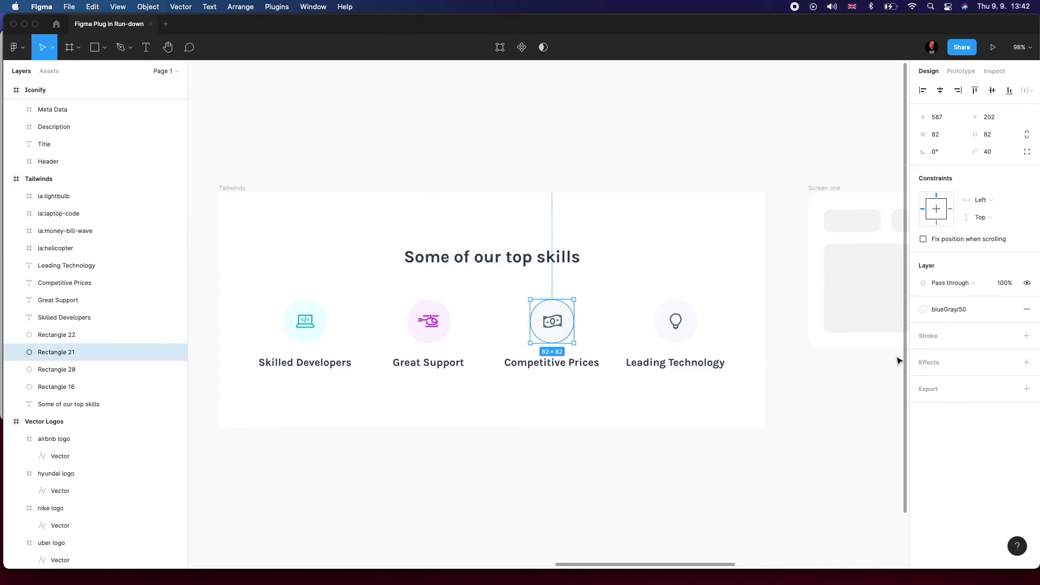
pyautogui.click(949, 309)
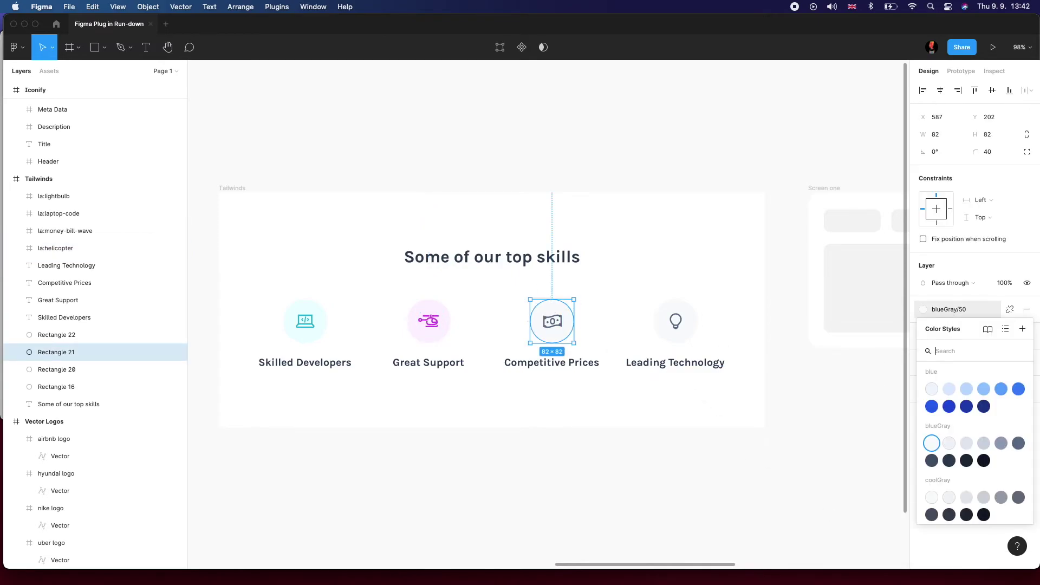
pyautogui.write('tea')
pyautogui.click(943, 372)
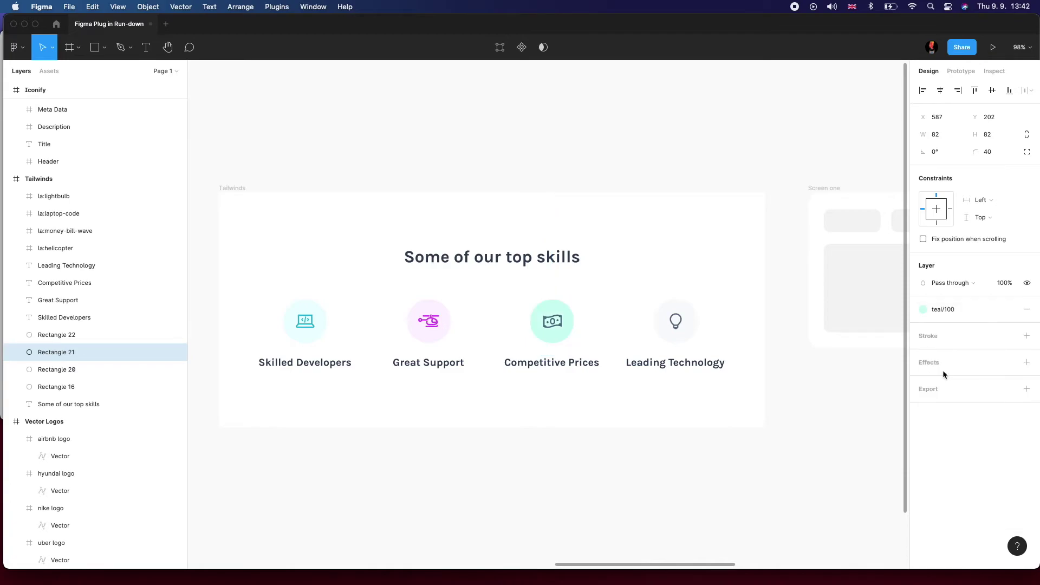
pyautogui.click(560, 325)
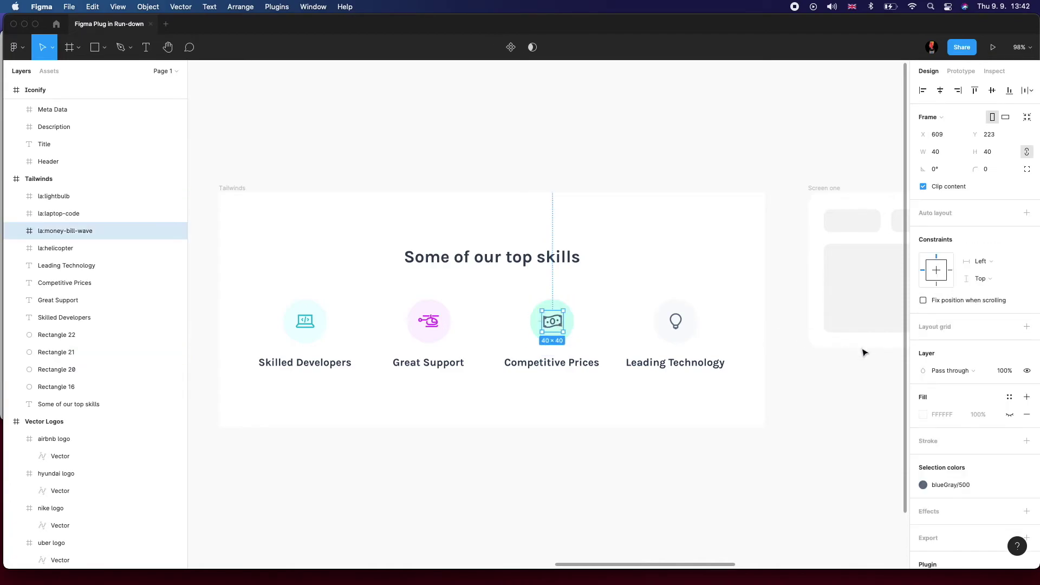
pyautogui.click(947, 484)
pyautogui.write('tea')
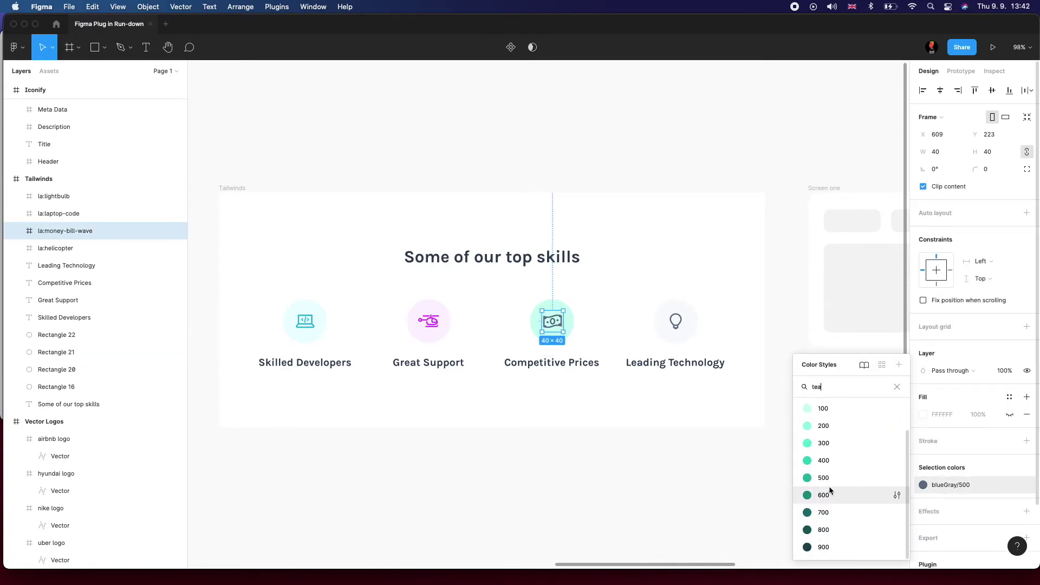
pyautogui.click(824, 478)
# - Change the Great Support circle to fuchsia/100 and the Skilled Developers circle to cyan/100
pyautogui.click(440, 308)
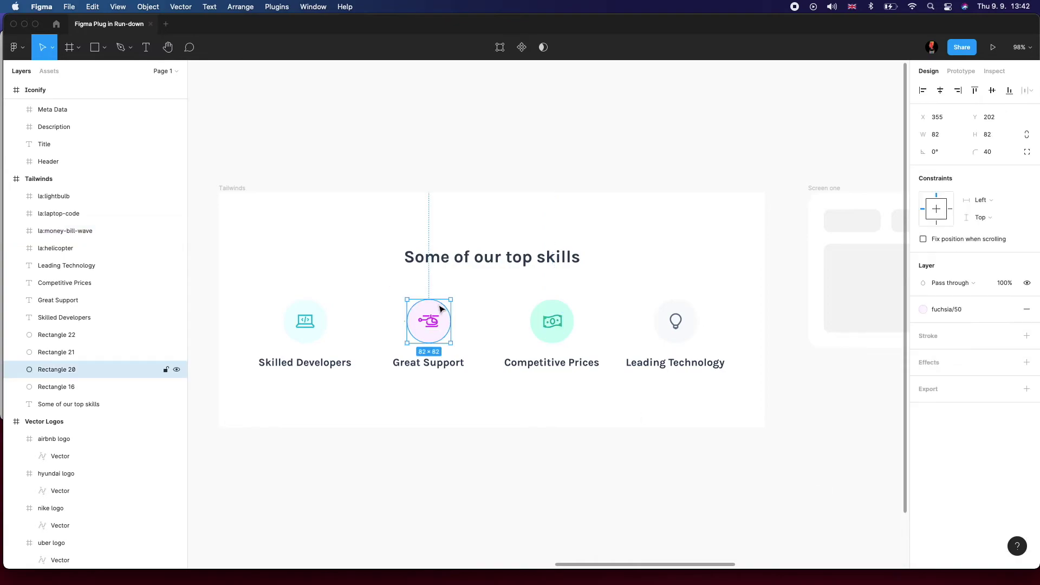
pyautogui.click(945, 309)
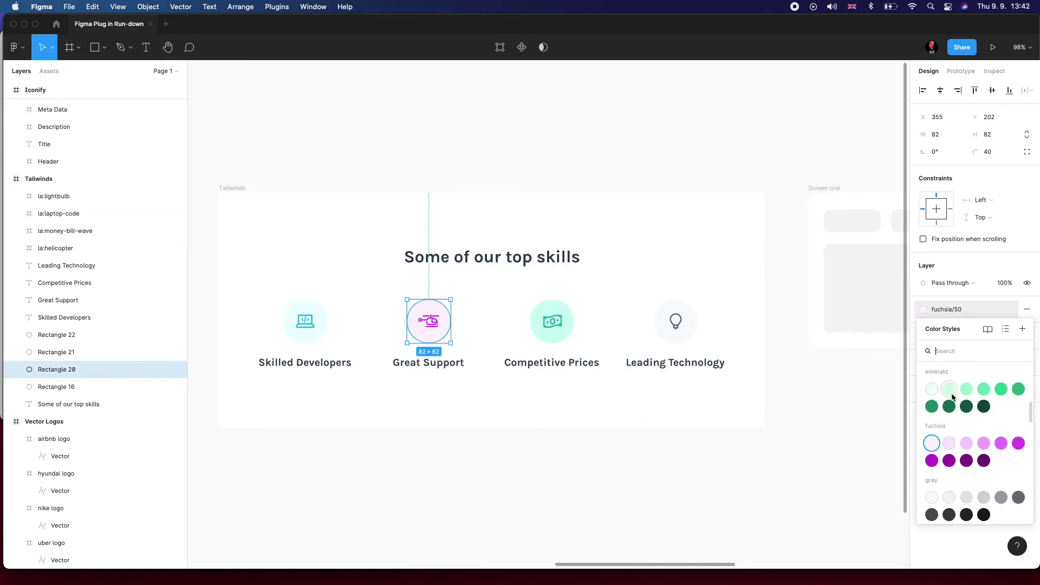
pyautogui.click(950, 438)
pyautogui.click(325, 322)
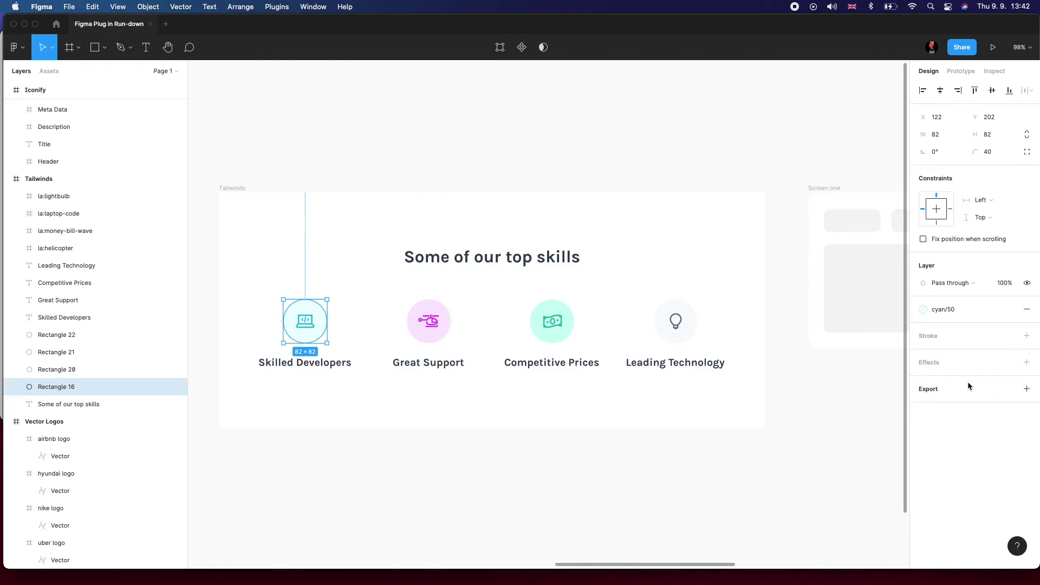
pyautogui.click(952, 309)
pyautogui.click(948, 443)
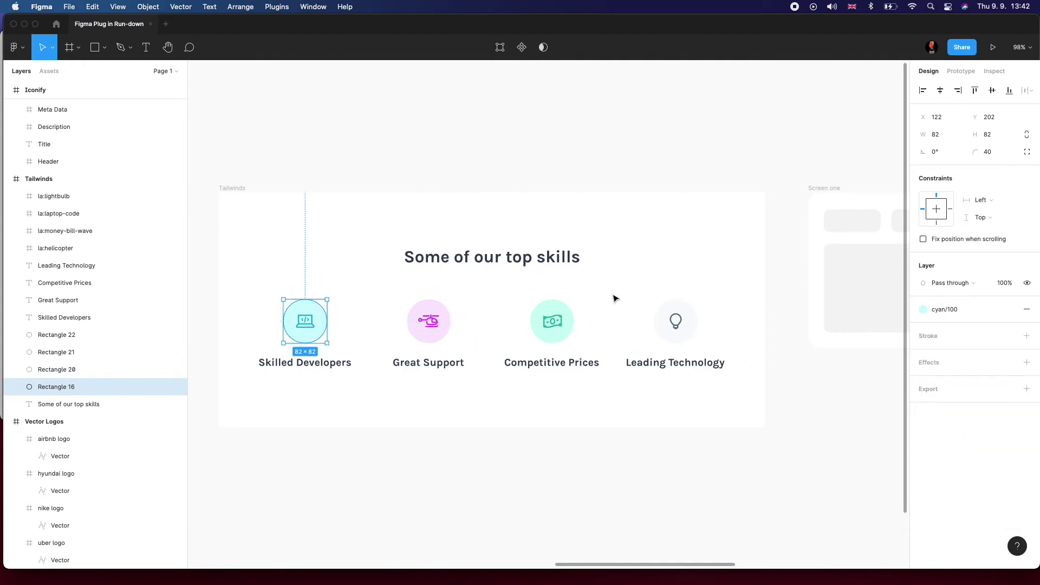
# - Fill the Leading Technology circle with violet/50 and colour the lightbulb glyph violet/500
pyautogui.click(677, 311)
pyautogui.click(945, 310)
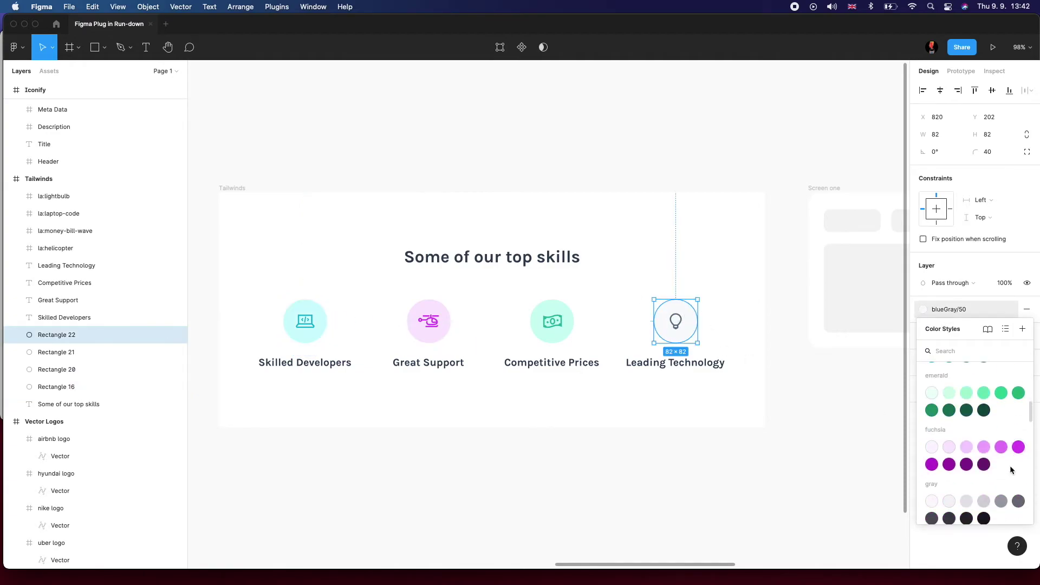
pyautogui.scroll(-10, 1010, 470)
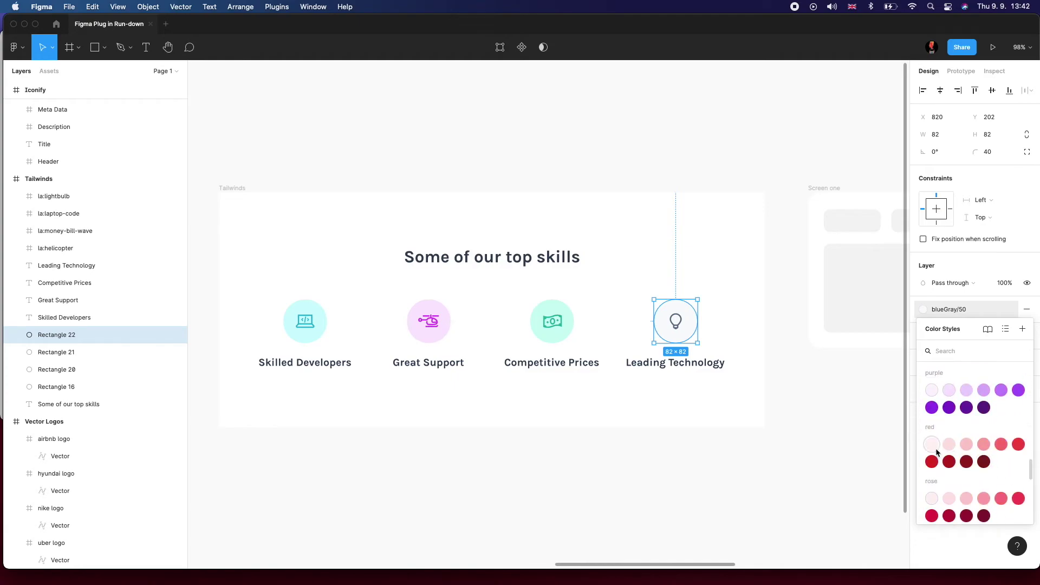
pyautogui.scroll(-3, 933, 495)
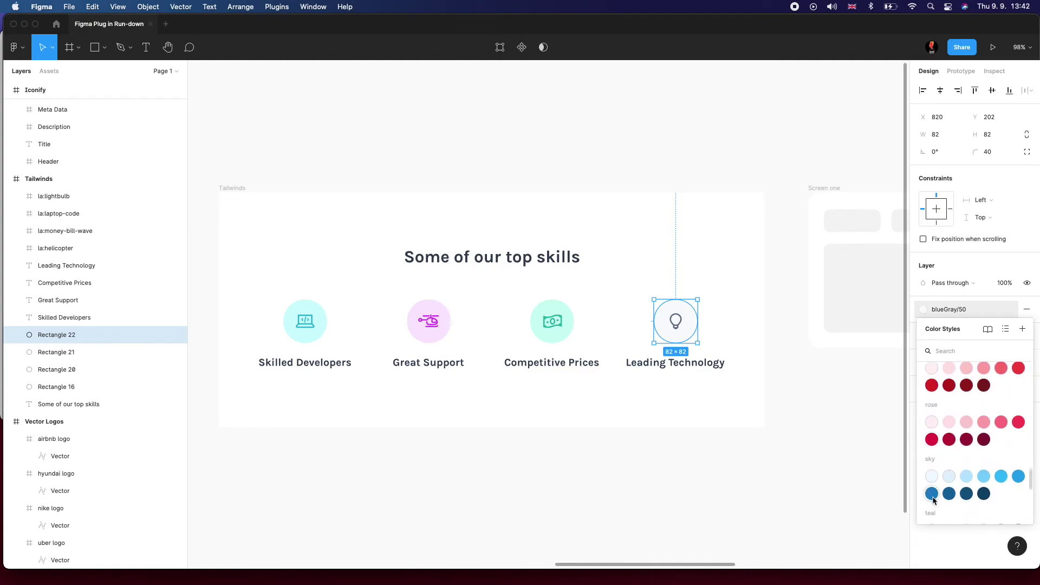
pyautogui.scroll(-4, 932, 496)
pyautogui.click(931, 439)
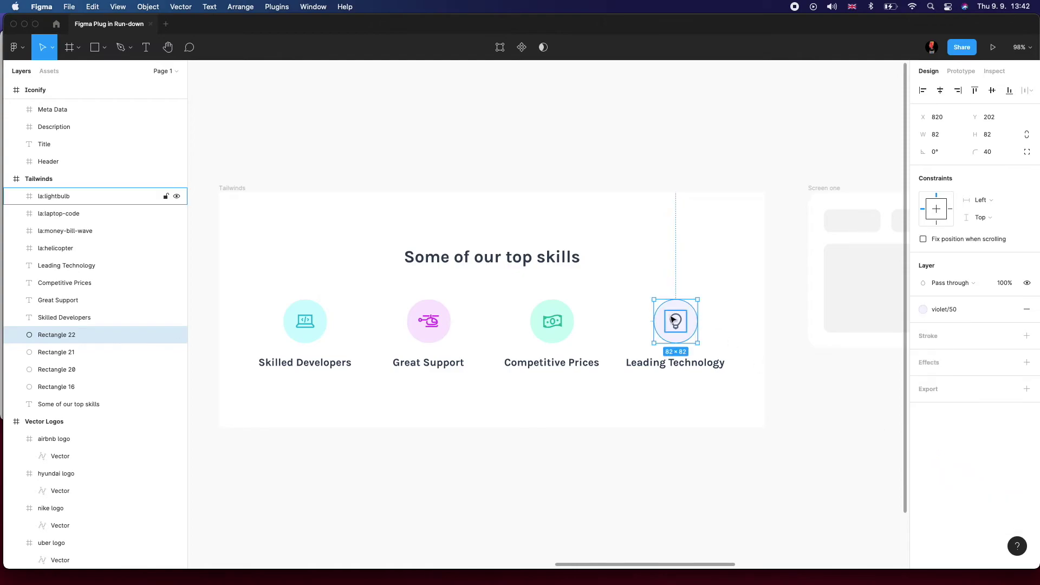
pyautogui.click(673, 320)
pyautogui.click(940, 489)
pyautogui.write('vio')
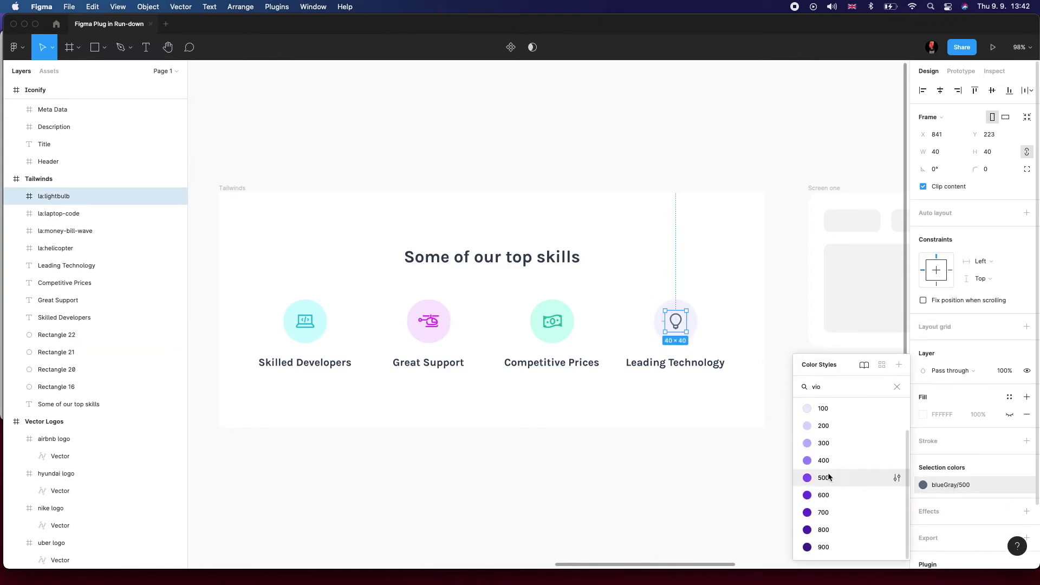
pyautogui.click(867, 477)
pyautogui.click(748, 485)
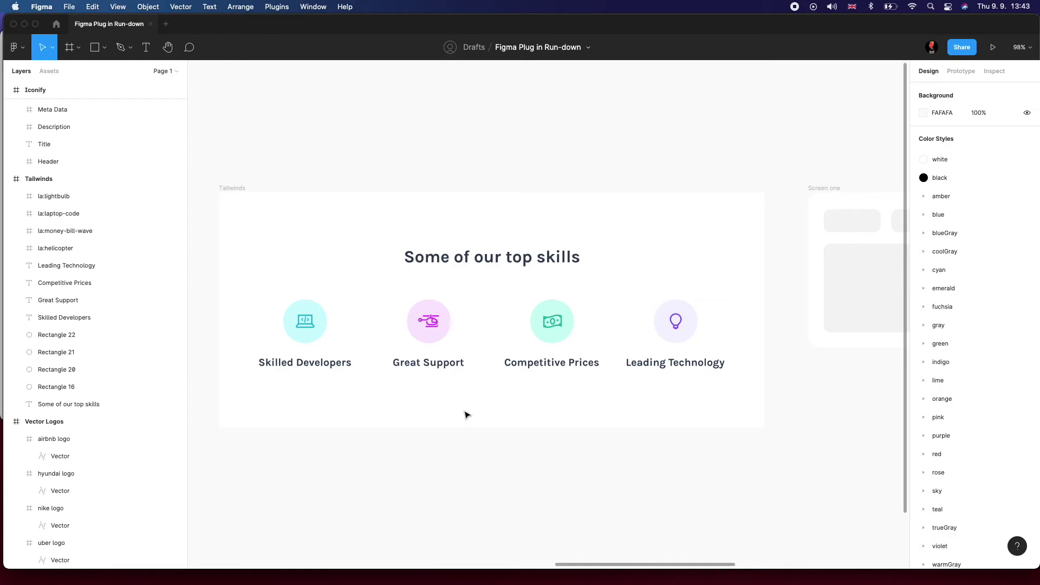
# - Zoom out and pan across to the Screen one, Screen one and Screen three wireframe frames
pyautogui.scroll(-5, 467, 414)
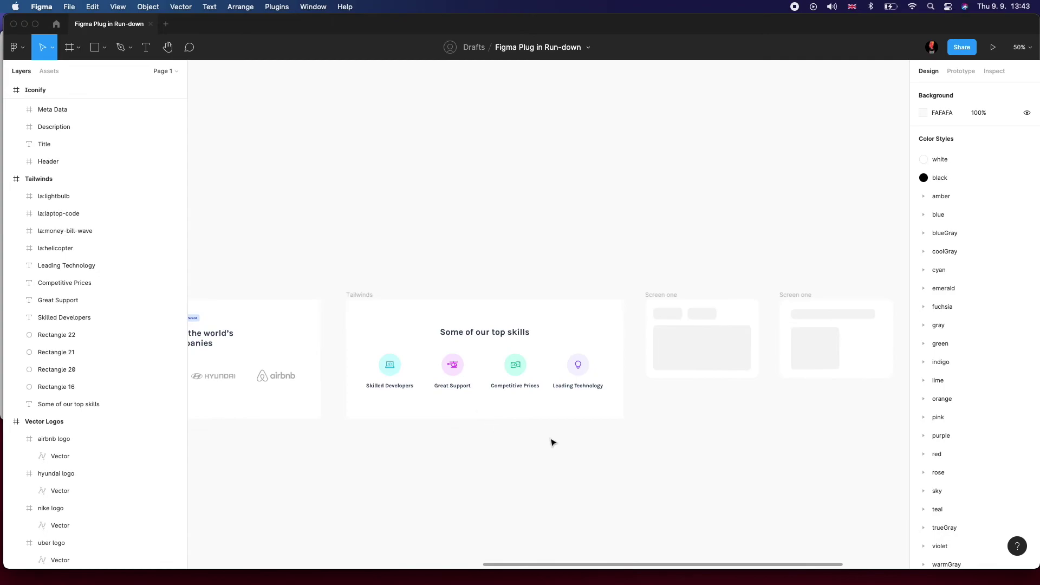
pyautogui.moveTo(550, 441); pyautogui.dragTo(505, 414)
pyautogui.scroll(5, 458, 428)
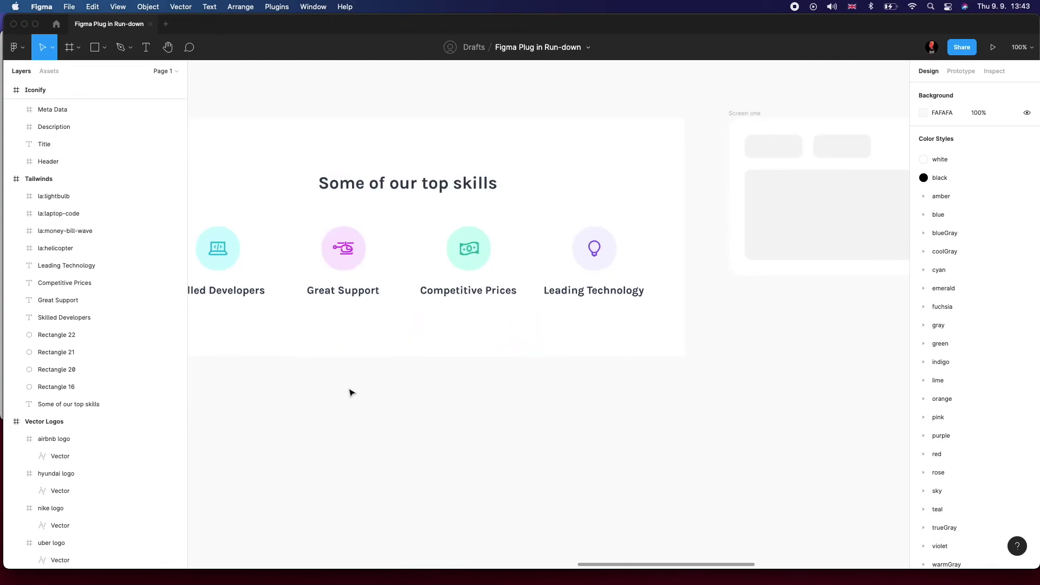
pyautogui.moveTo(351, 392); pyautogui.dragTo(467, 432)
pyautogui.hscroll(-2, 491, 421)
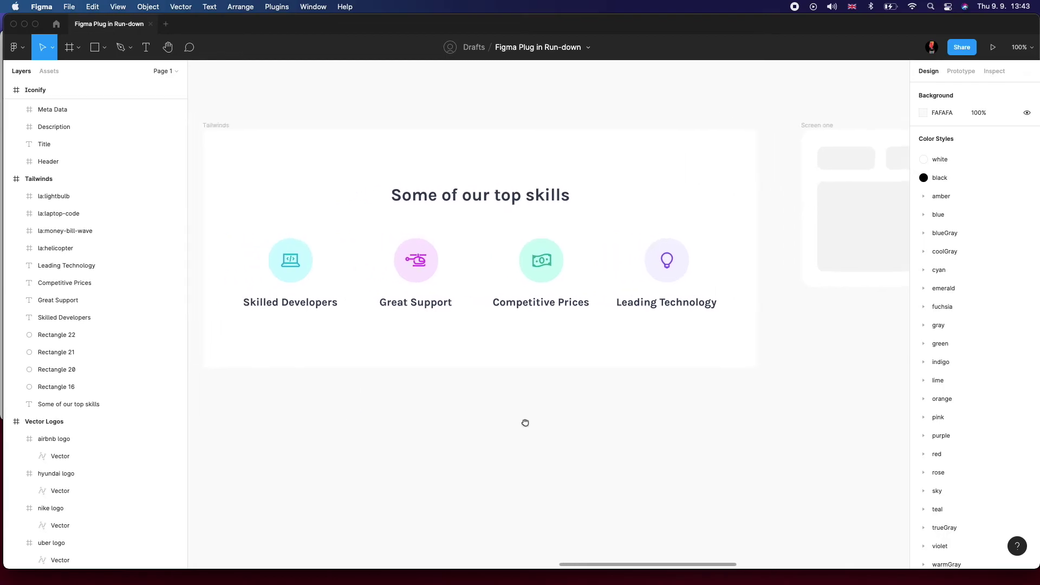
pyautogui.hscroll(10, 585, 266)
pyautogui.scroll(-2, 585, 266)
pyautogui.moveTo(584, 266); pyautogui.dragTo(459, 406)
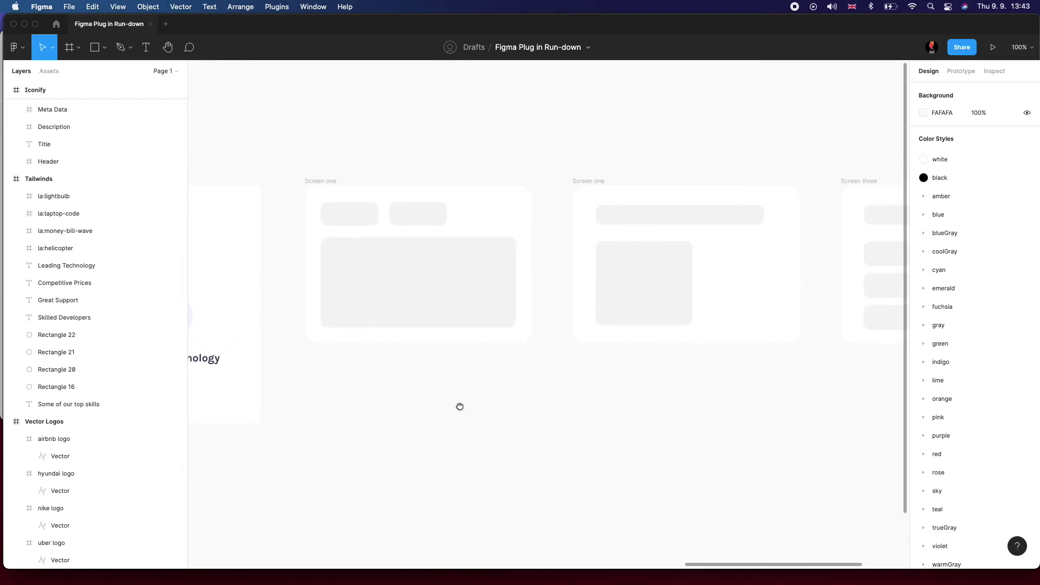
# - Search Community plugins for 'autoflow' and open the Autoflow plugin page
pyautogui.click(57, 24)
pyautogui.doubleClick(183, 47)
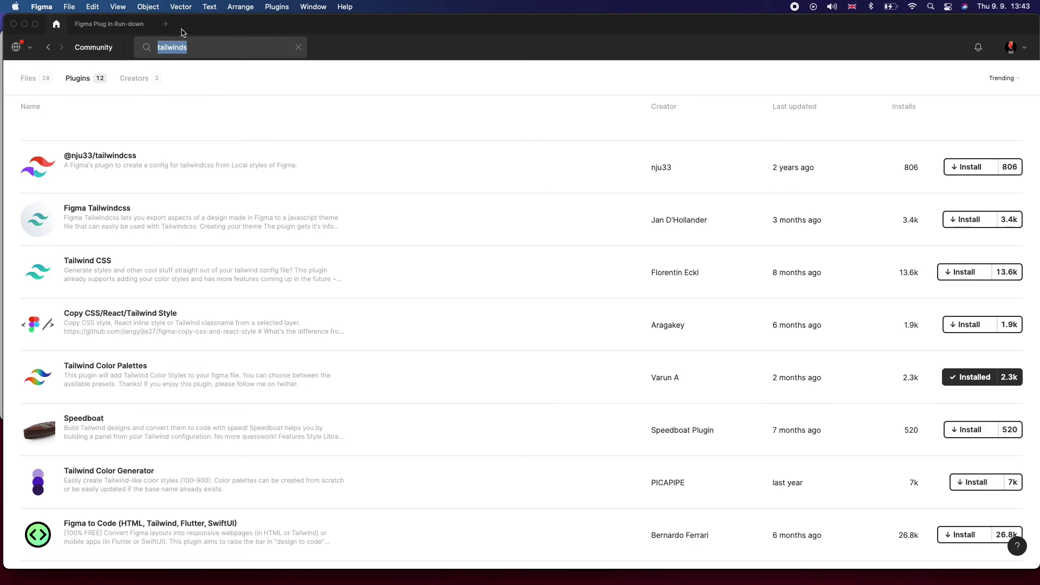
pyautogui.write('autoflow')
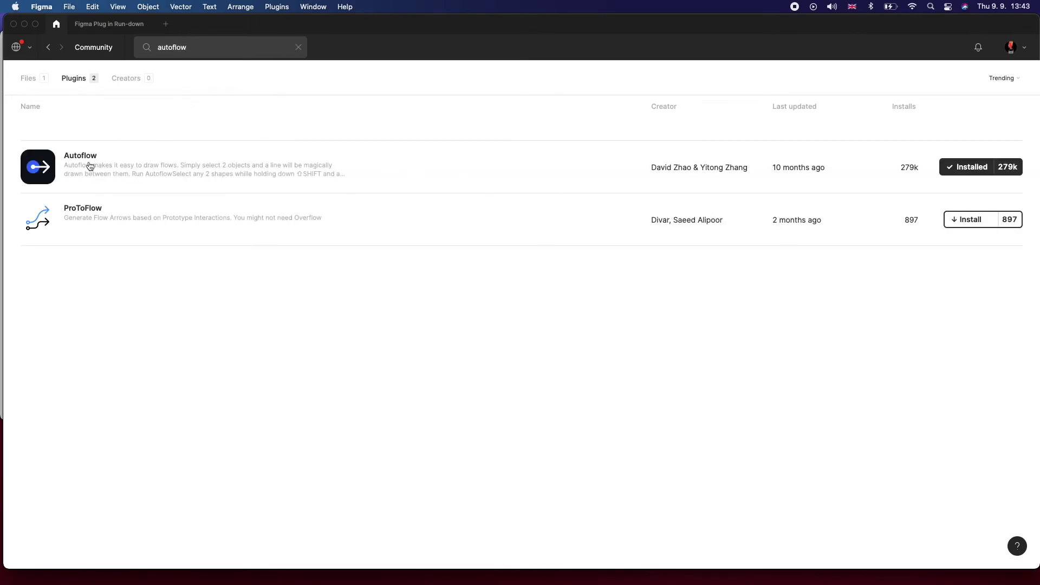
pyautogui.click(78, 158)
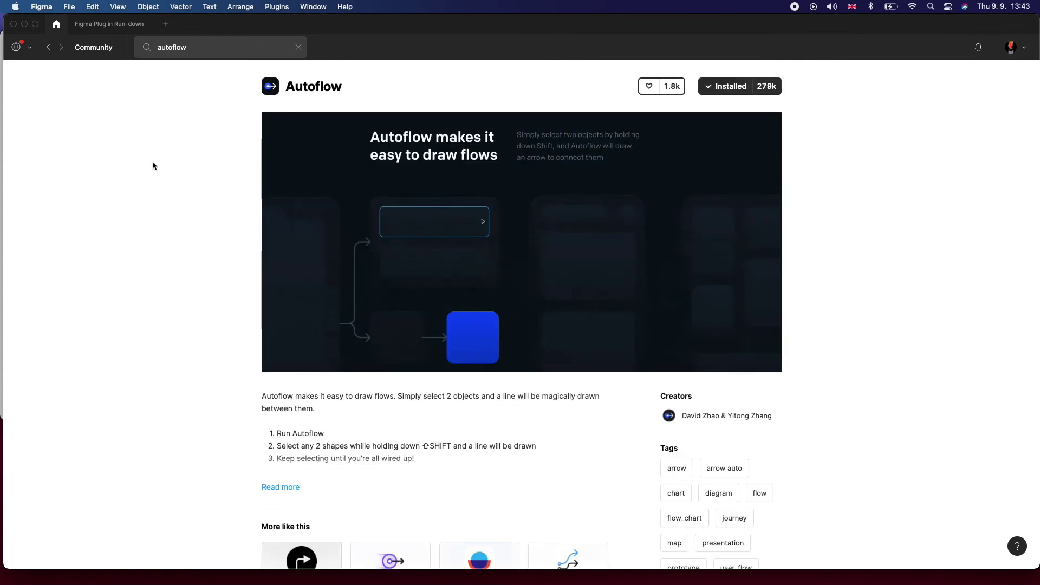
# - Back in the design file, run the Autoflow plugin and move its window off the wireframes
pyautogui.click(108, 24)
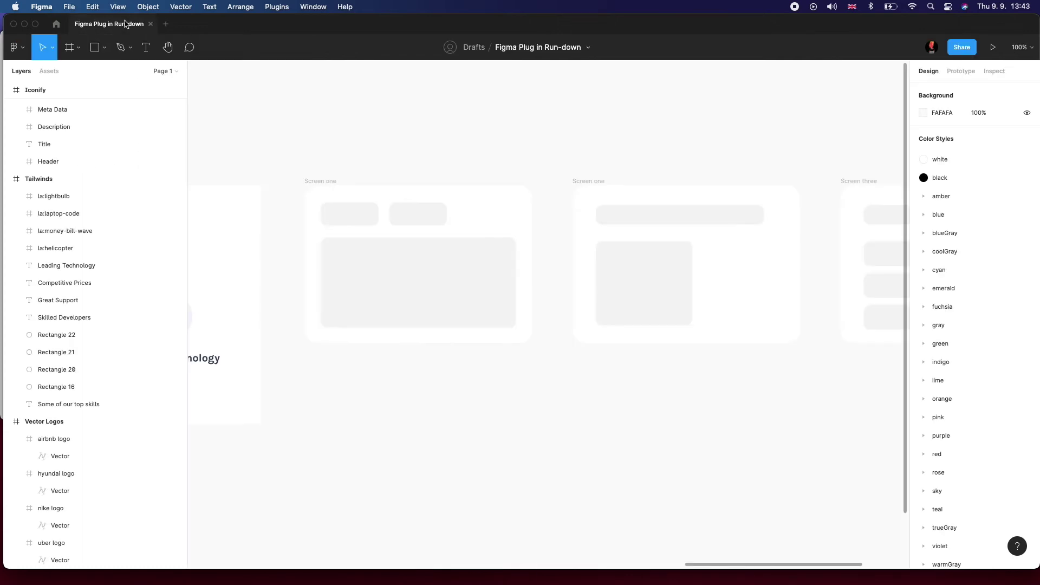
pyautogui.click(276, 7)
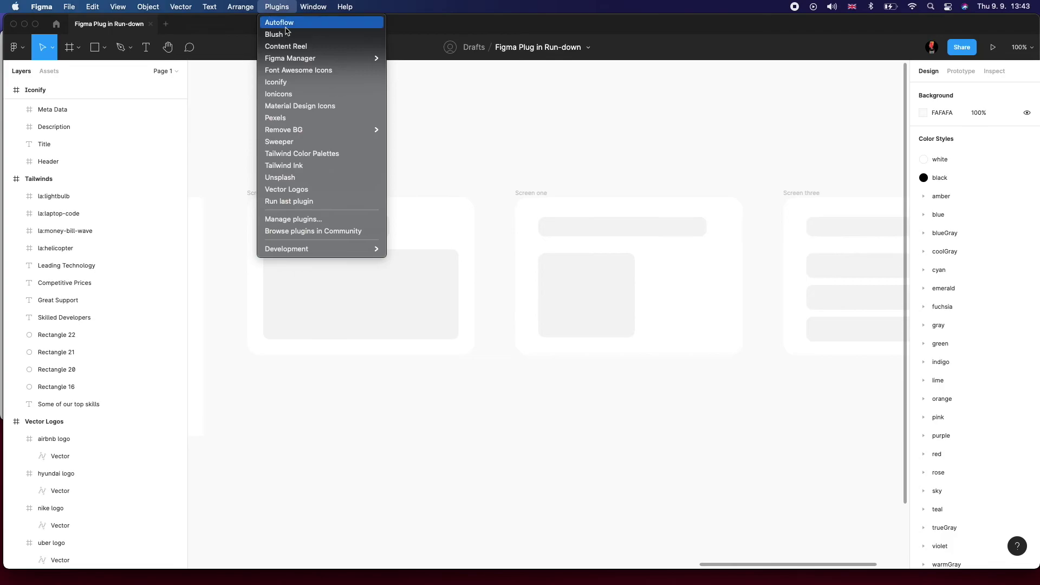
pyautogui.click(287, 25)
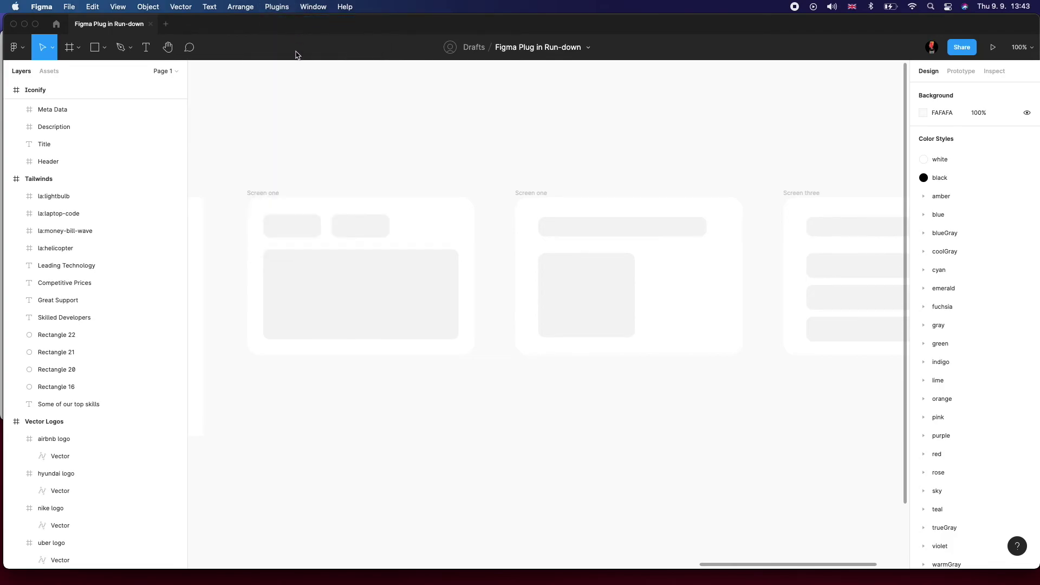
pyautogui.moveTo(456, 149); pyautogui.dragTo(94, 215)
# - Set Autoflow's stroke width to 1, keeping the arrow colour 000000
pyautogui.click(82, 296)
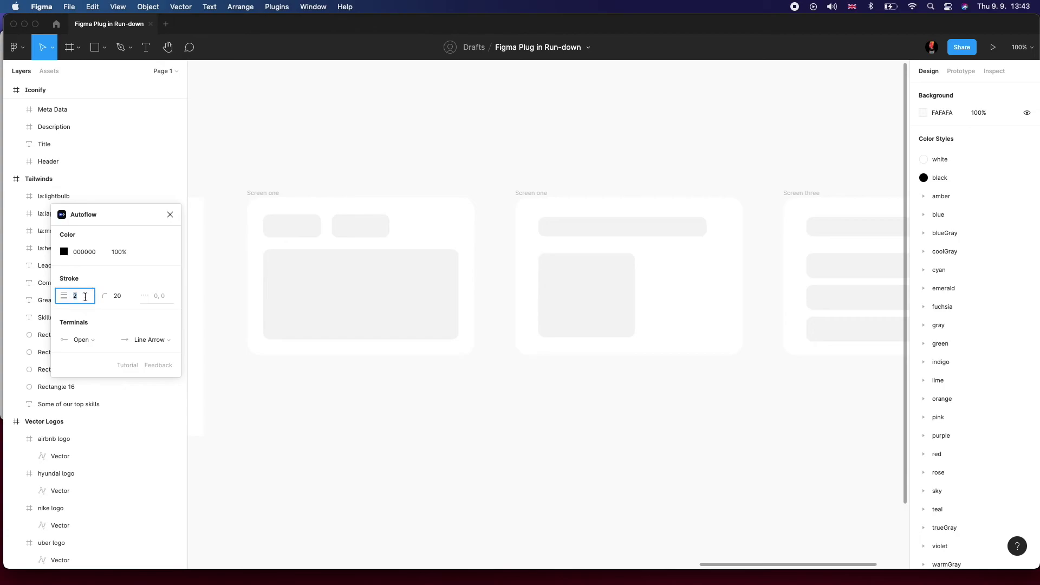
pyautogui.write('1')
pyautogui.press('Return')
pyautogui.click(79, 256)
pyautogui.doubleClick(81, 256)
pyautogui.press('Return')
pyautogui.click(300, 233)
# - Draw Autoflow arrows from the first Screen one to the second, and from its top bar to Screen three
pyautogui.click(275, 197)
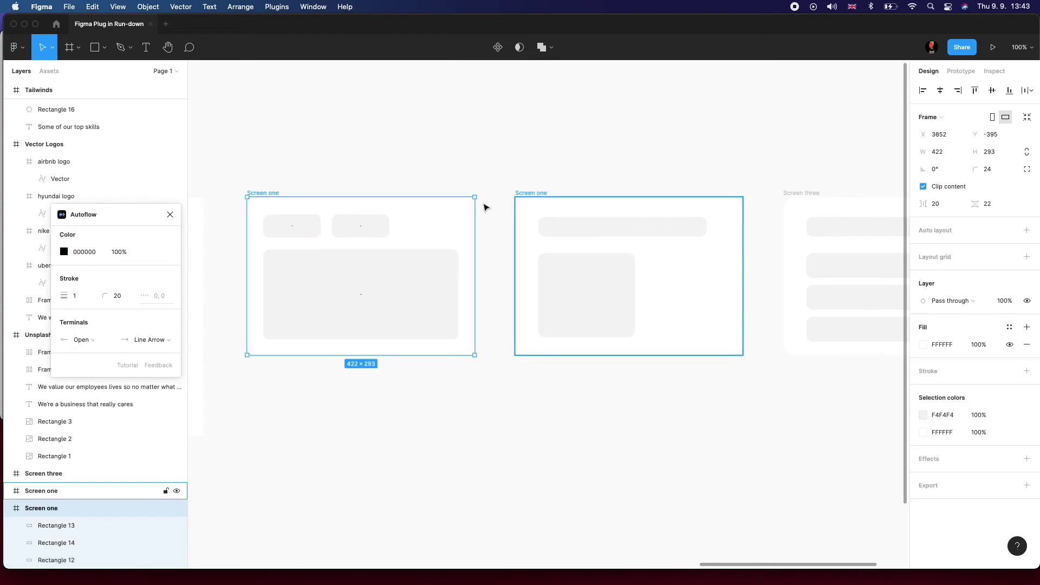
pyautogui.keyDown('shift'); pyautogui.click(549, 193); pyautogui.keyUp('shift')
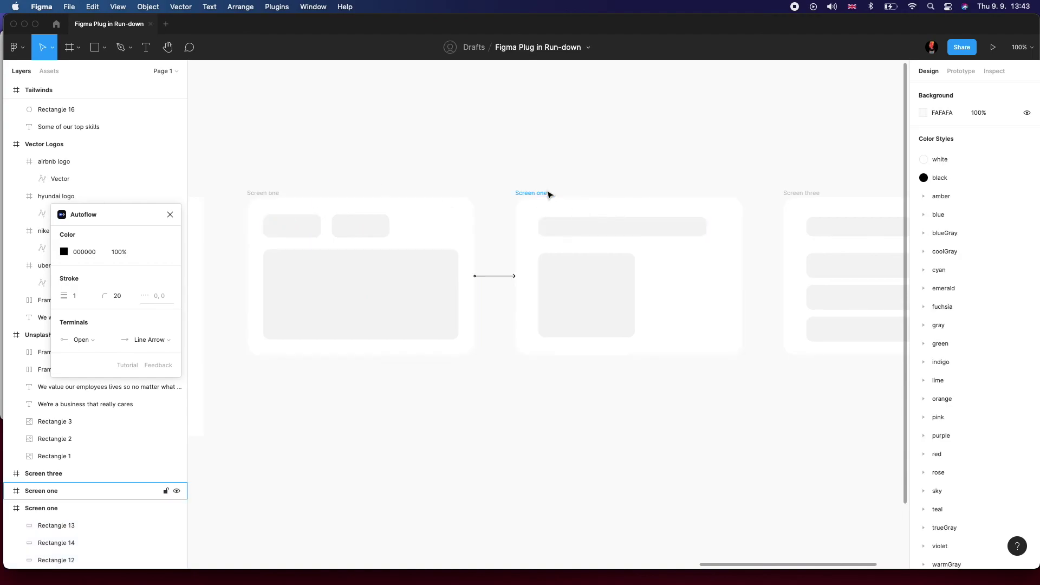
pyautogui.click(571, 218)
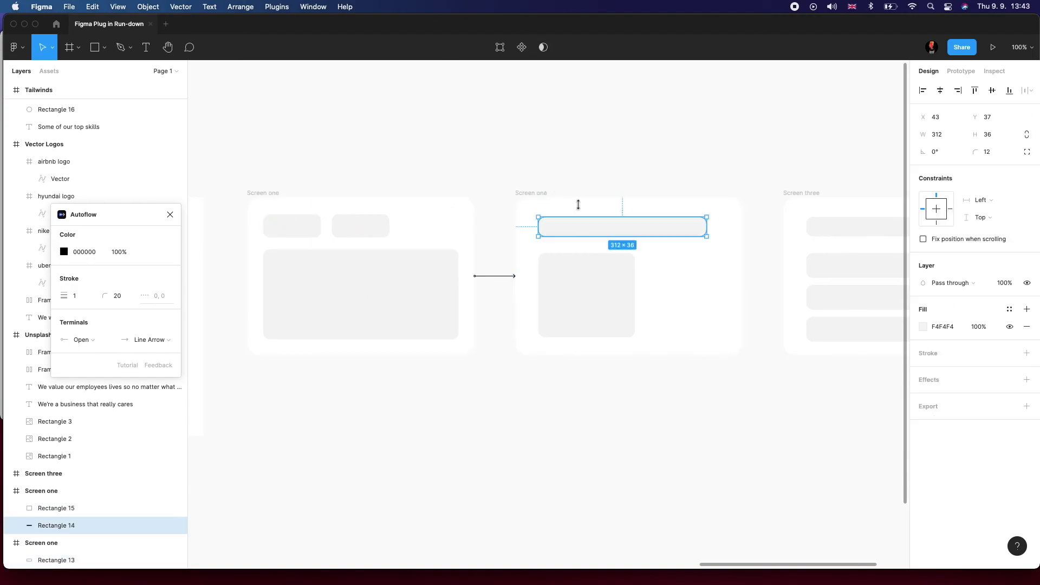
pyautogui.moveTo(622, 170); pyautogui.dragTo(422, 138)
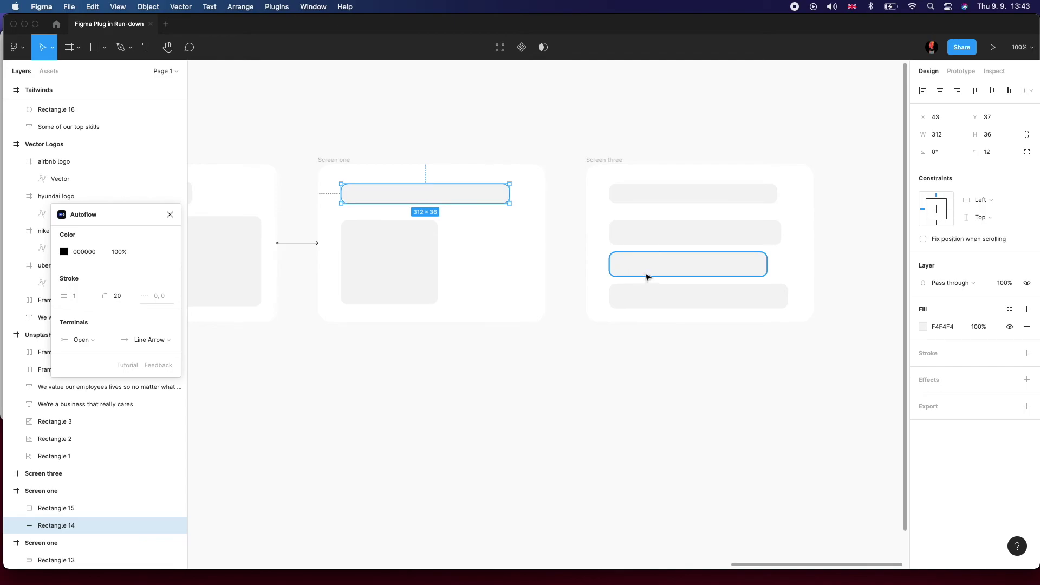
pyautogui.keyDown('shift'); pyautogui.click(597, 161); pyautogui.keyUp('shift')
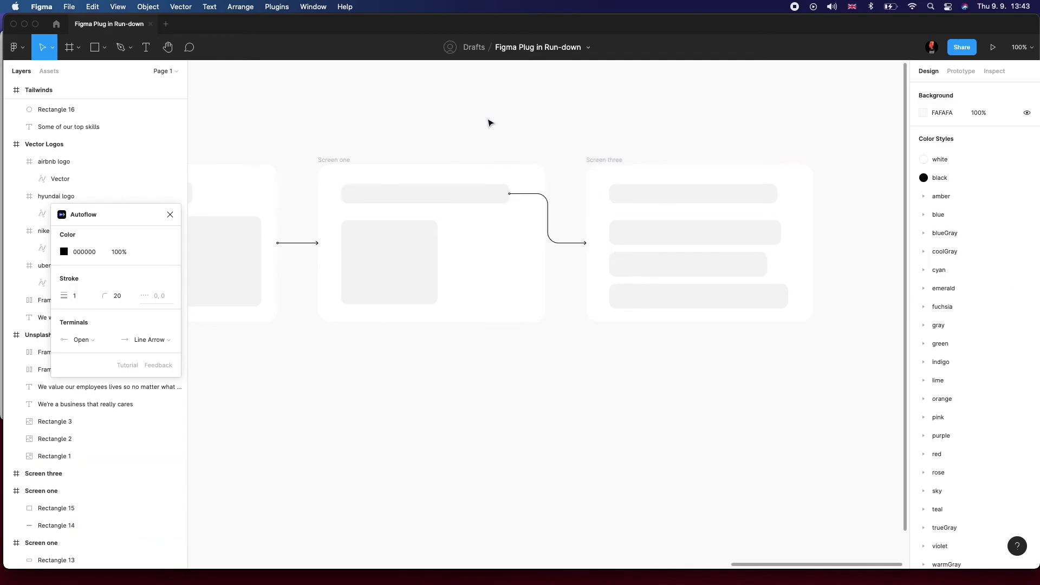
pyautogui.moveTo(422, 132); pyautogui.dragTo(504, 127)
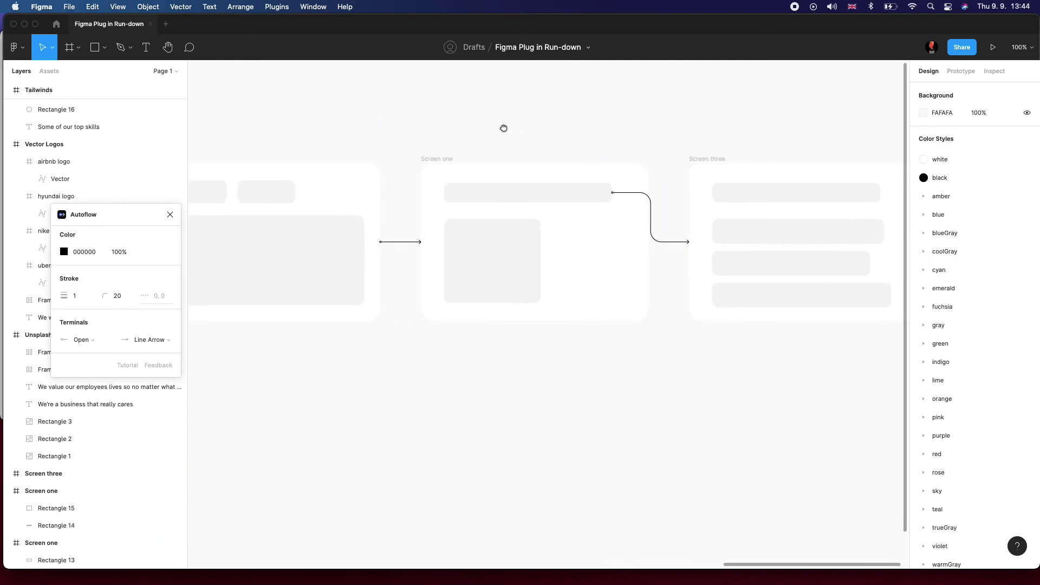
pyautogui.scroll(-2, 503, 148)
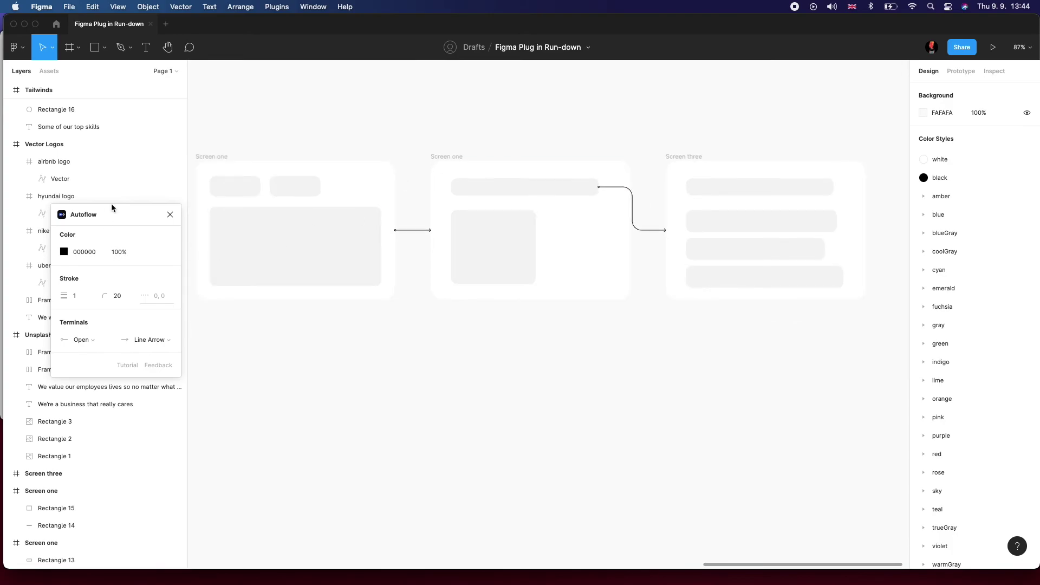
# - Close the Autoflow panel and zoom out to show every frame, including the linked wireframes
pyautogui.click(170, 214)
pyautogui.hscroll(-3, 471, 132)
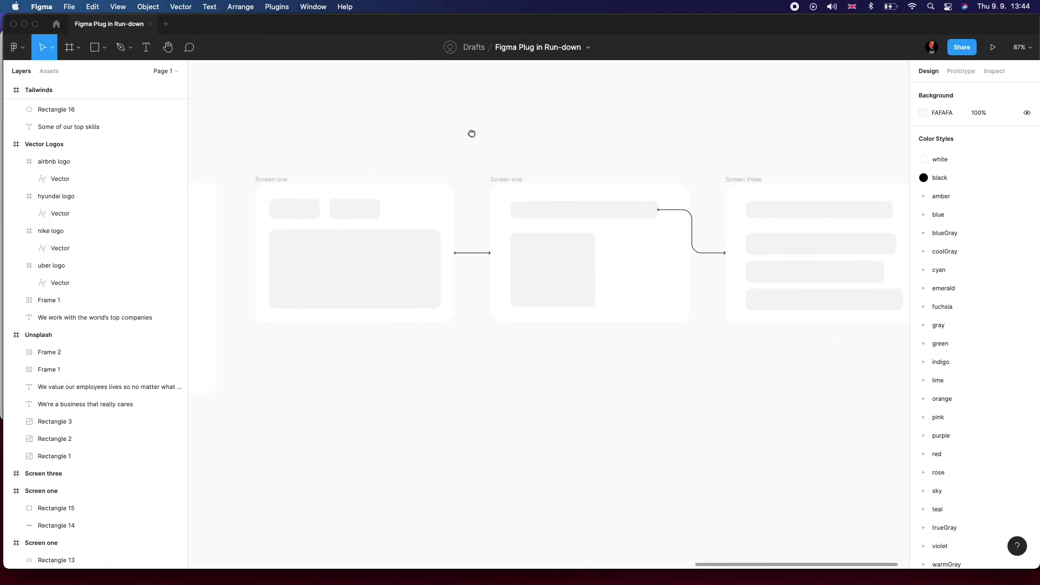
pyautogui.scroll(-2, 464, 158)
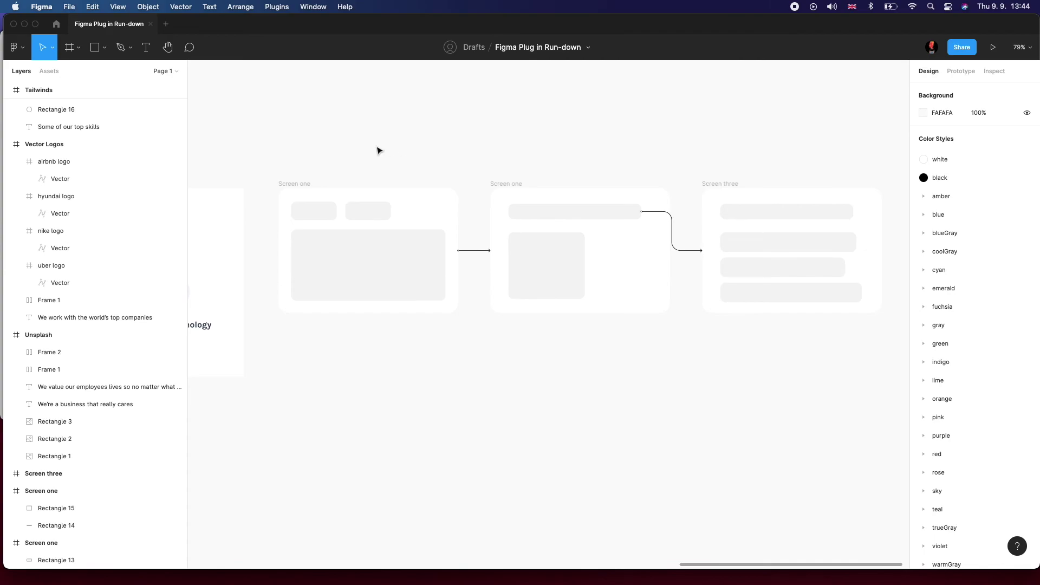
pyautogui.scroll(-2, 379, 152)
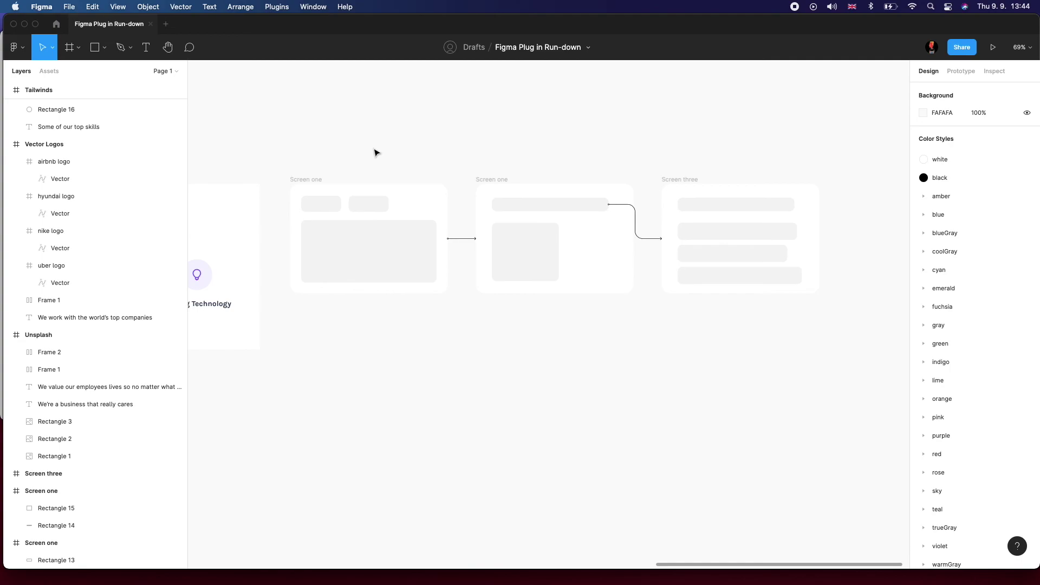
pyautogui.scroll(-1, 375, 151)
pyautogui.hscroll(-10, 548, 137)
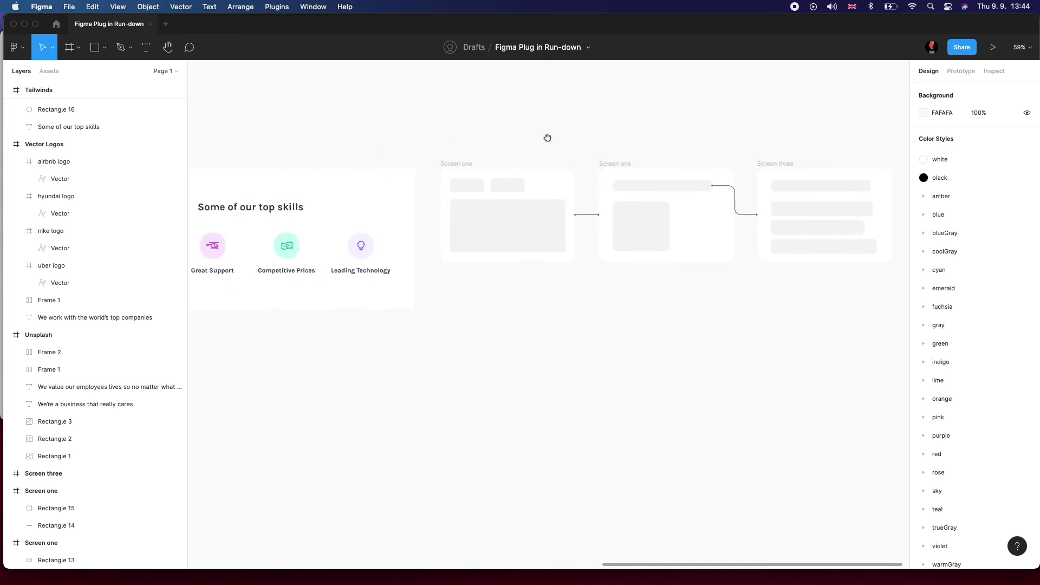
pyautogui.moveTo(431, 145); pyautogui.dragTo(740, 182)
pyautogui.scroll(-3, 356, 116)
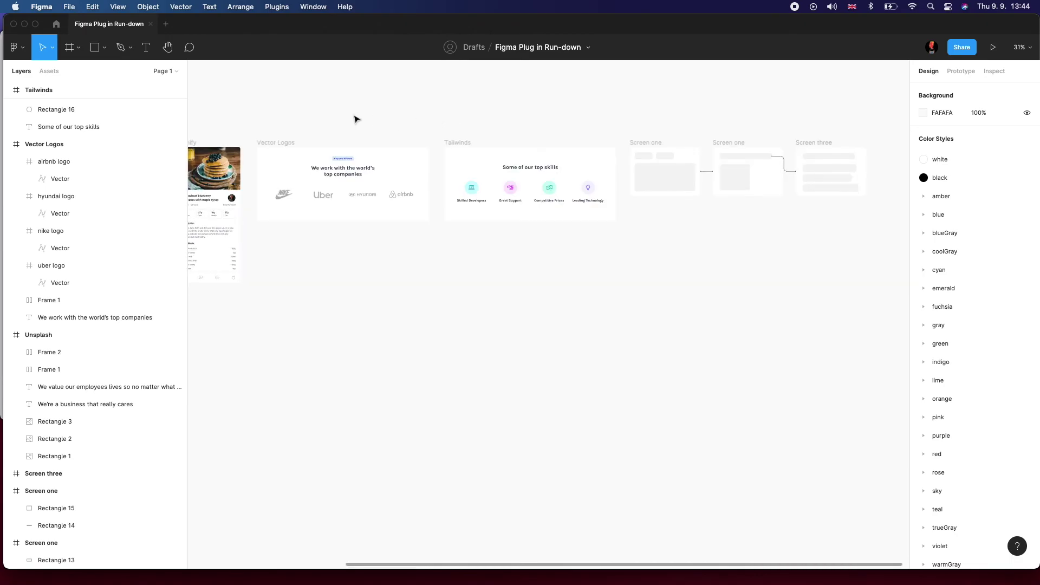